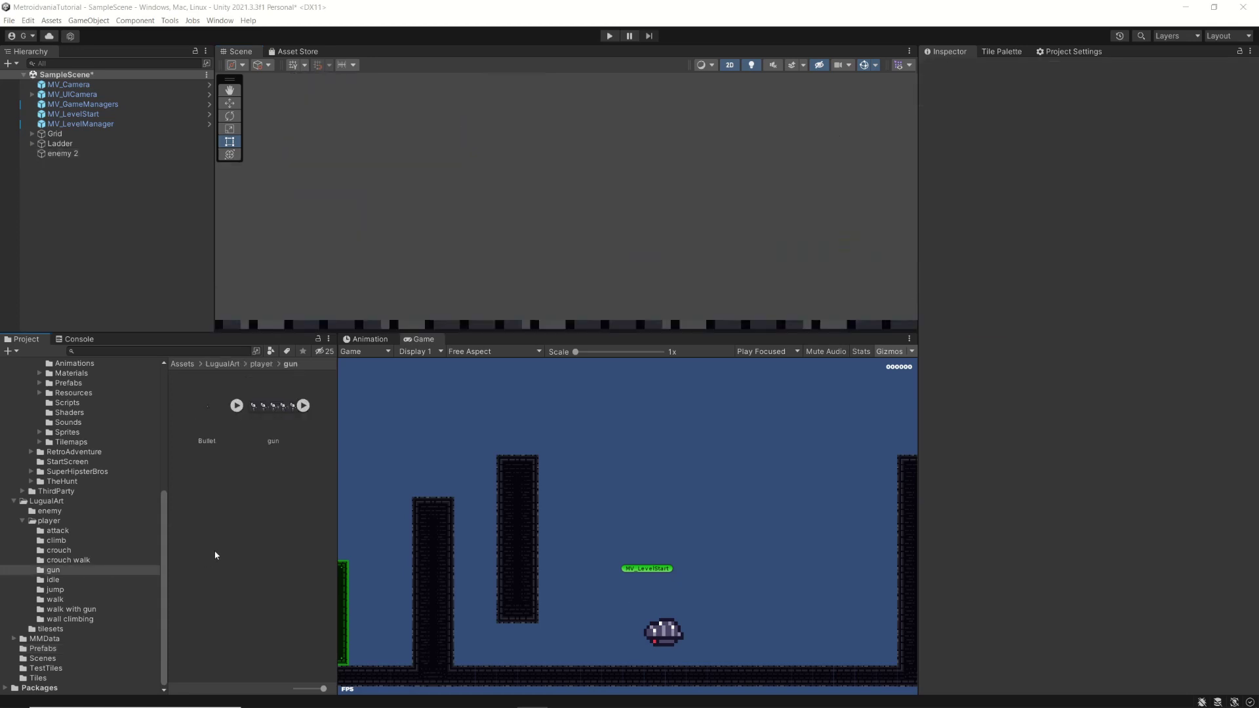
Drag the Bullet sprite from the Project window into the Scene view
click(206, 407)
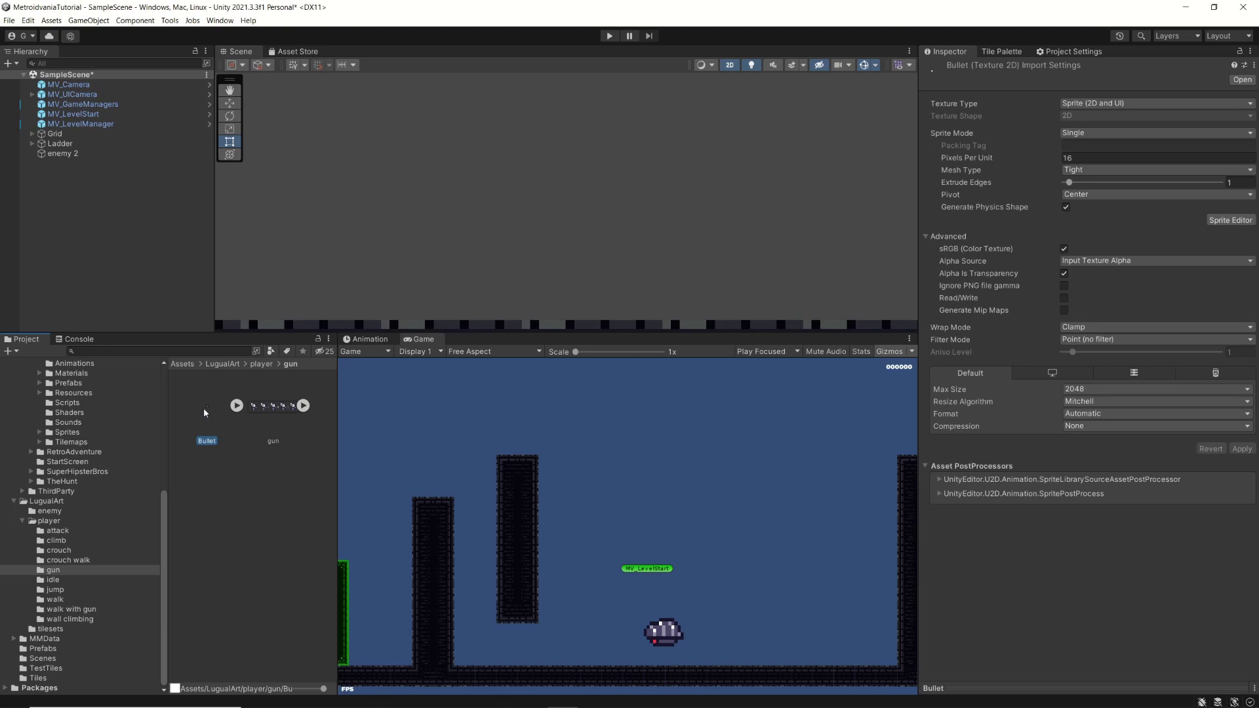
drag(206, 407, 419, 238)
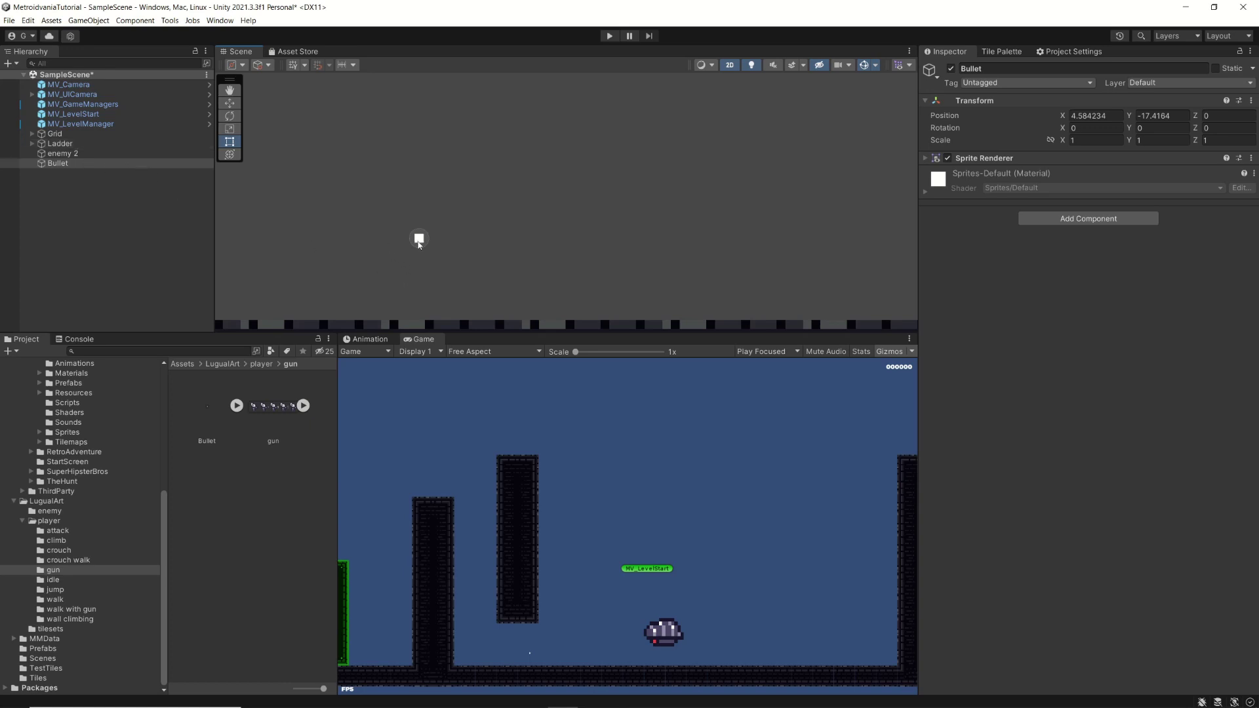
Add the Projectile component to the Bullet via a 'proj' search and open the Bounds Based On list
click(1079, 218)
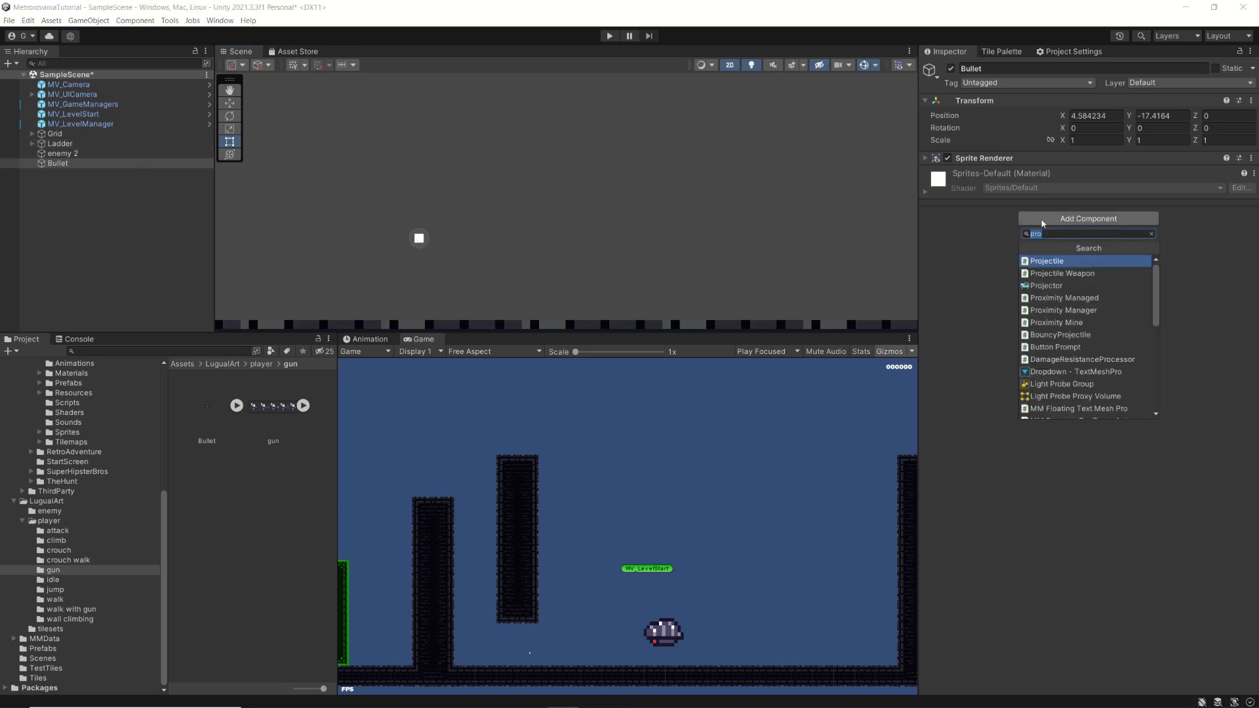
text(proj)
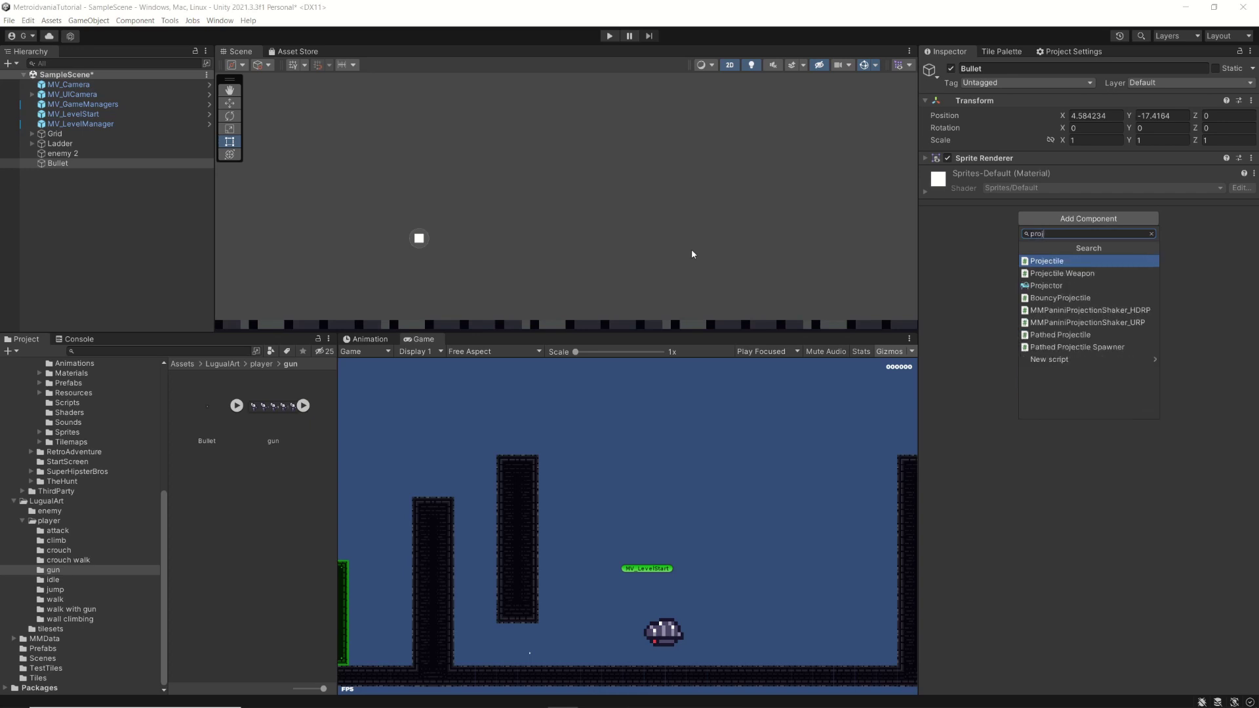
click(1037, 262)
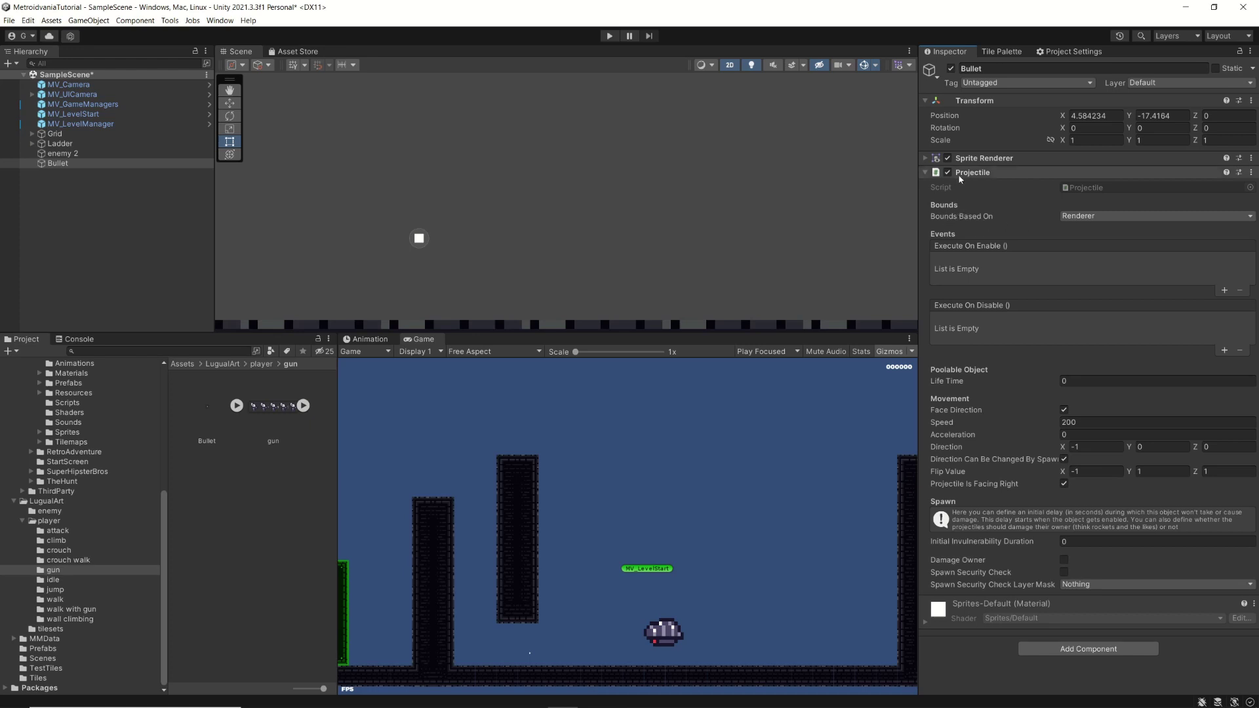
click(1082, 217)
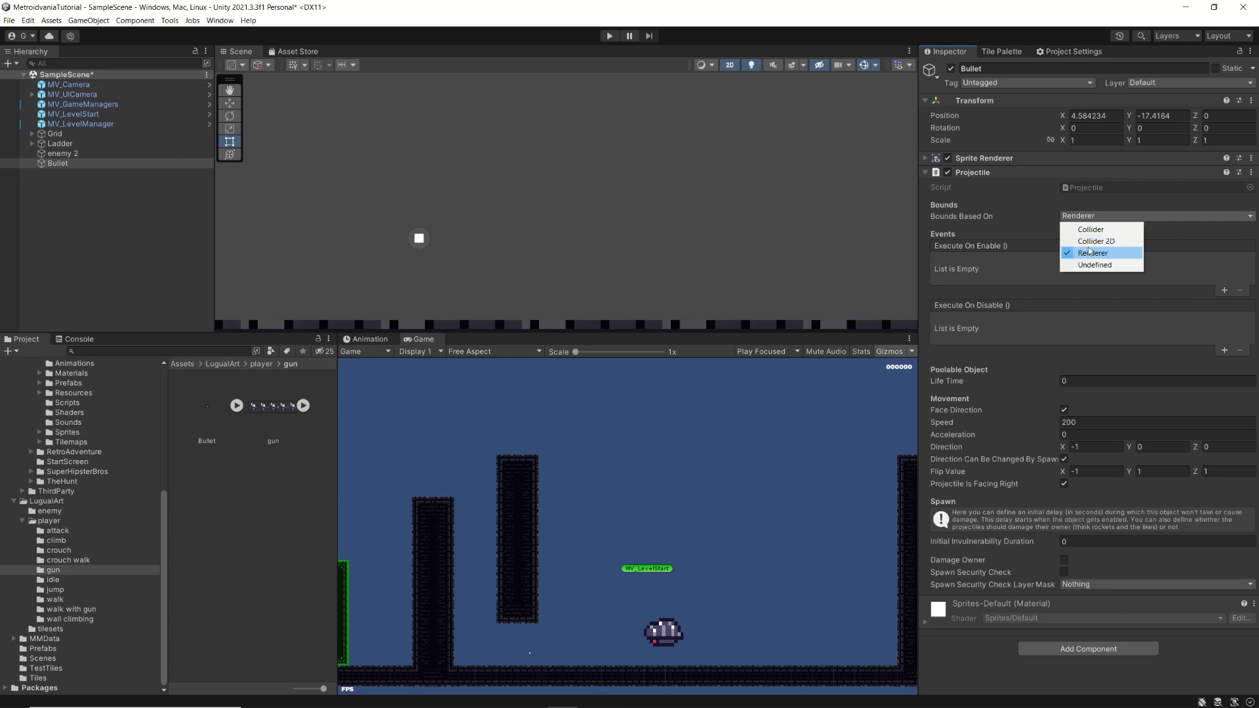
Base the Projectile bounds on Collider 2D, set Life Time to 5 and Speed to 20
click(1093, 242)
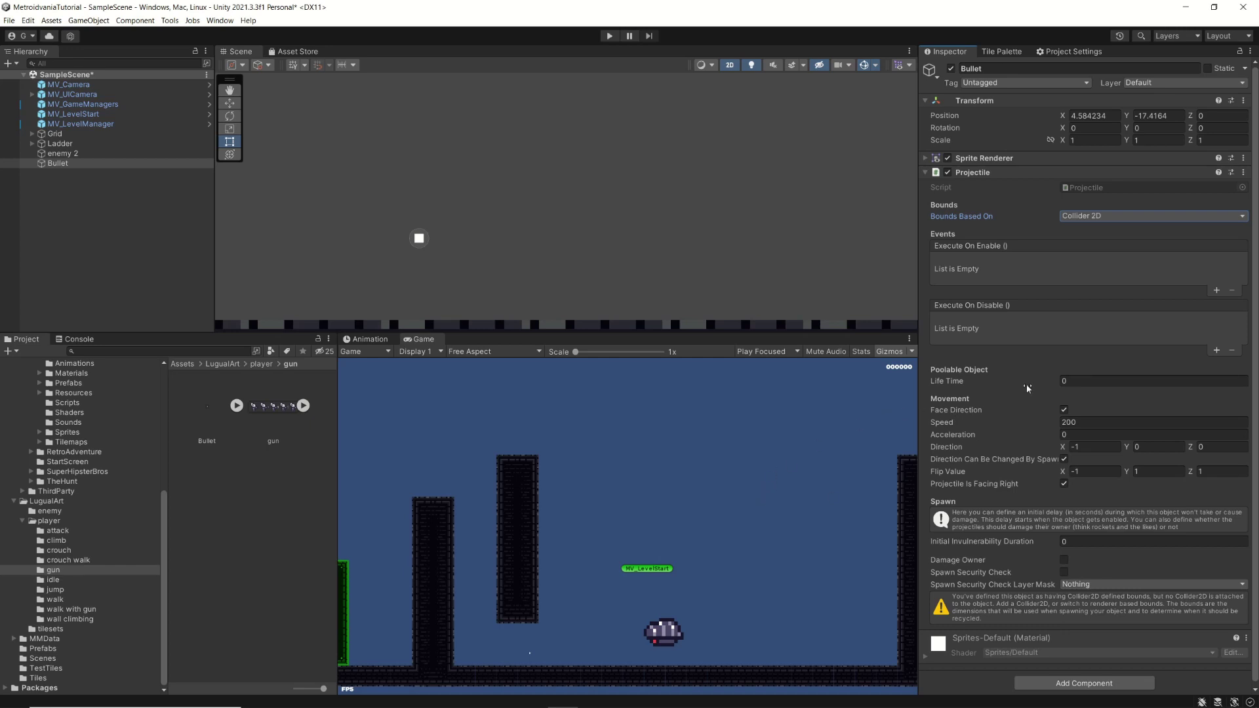
click(1085, 382)
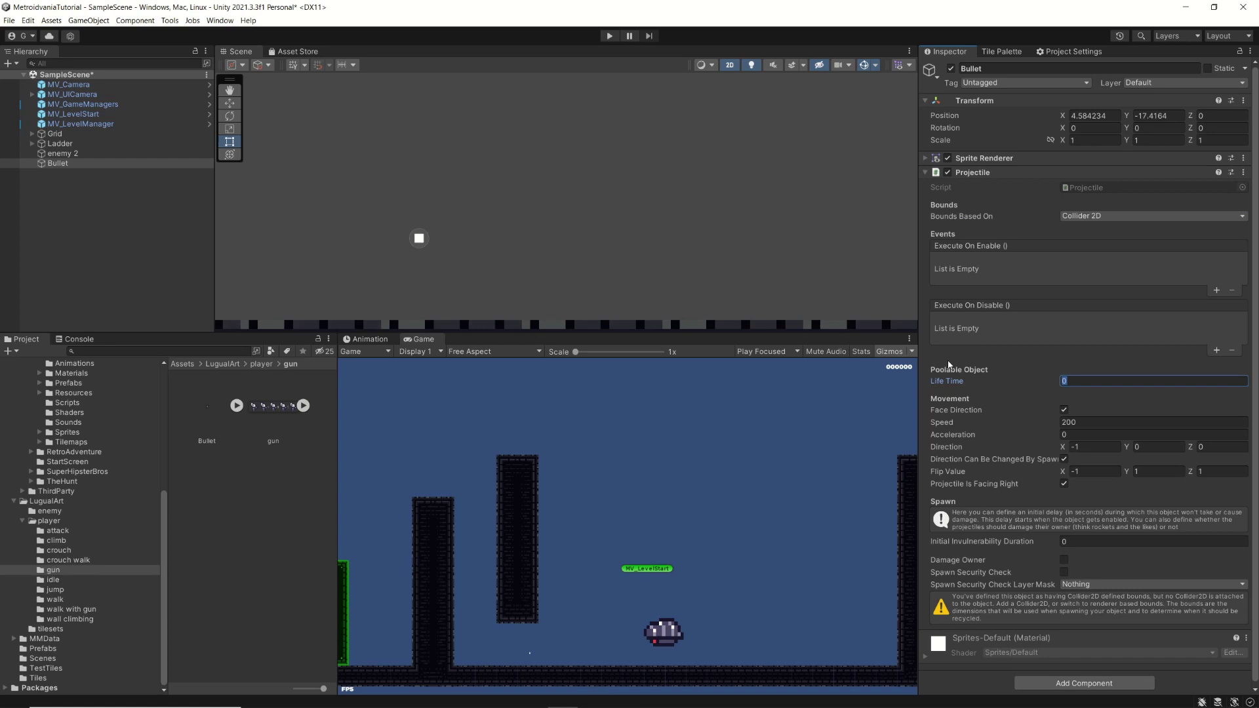
text(5)
click(1084, 422)
click(1098, 420)
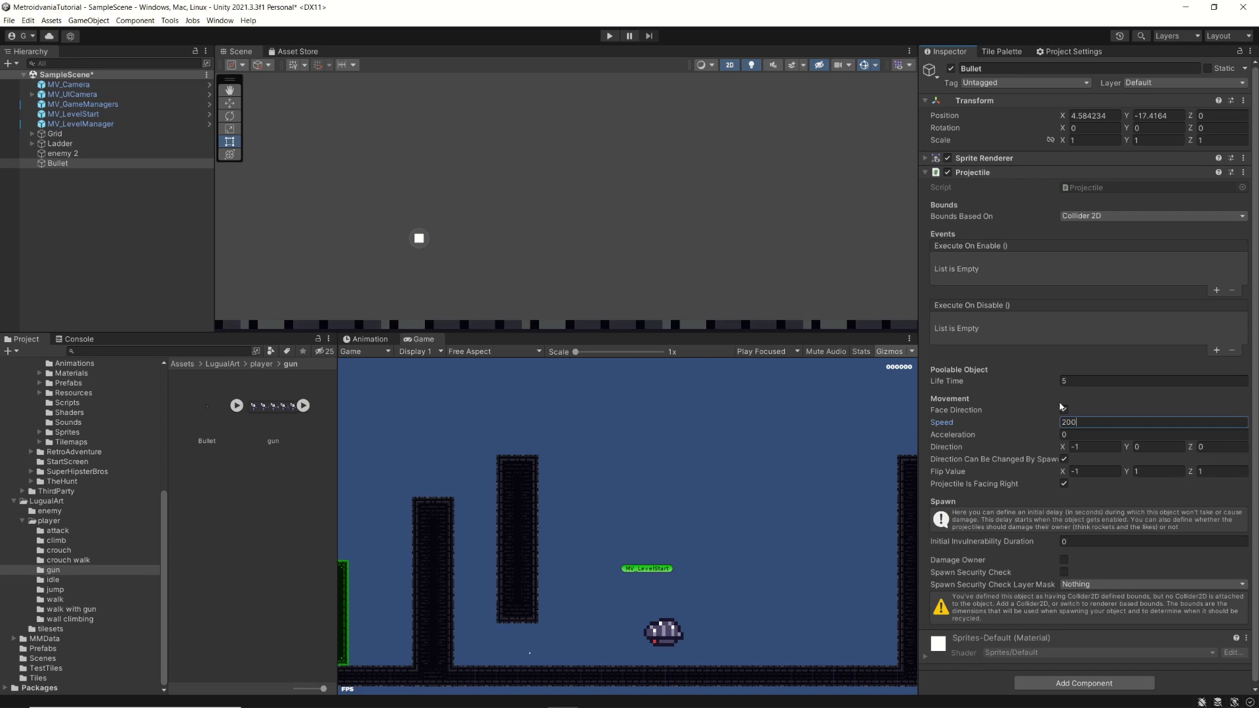
key(BackSpace)
Enable Face Direction and toggle the projectile's faces-right option
click(1063, 408)
scroll(1072, 444, down, 1)
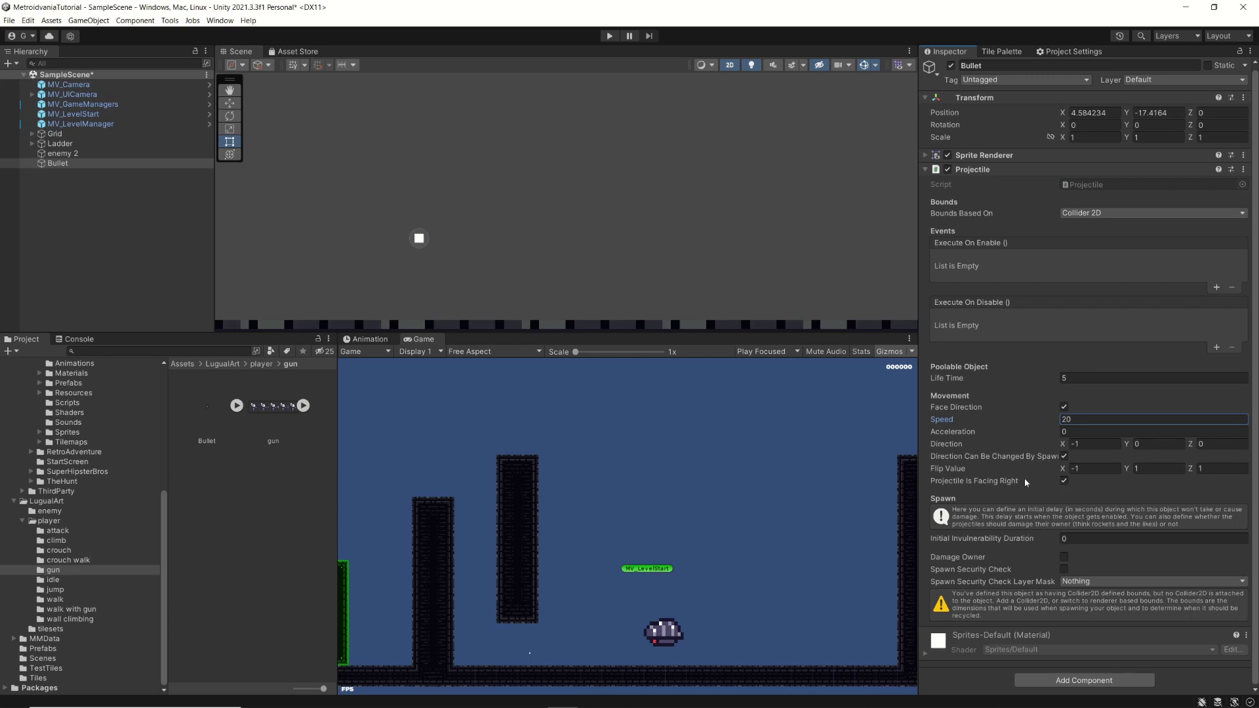
click(1064, 481)
Read the tooltips for the Damage Owner and Spawn Security Check fields
mouse_move(1010, 556)
mouse_move(987, 573)
Collapse Projectile, add a Box Collider 2D (0.0625 × 0.0625), and inspect it with Edit Collider
click(925, 170)
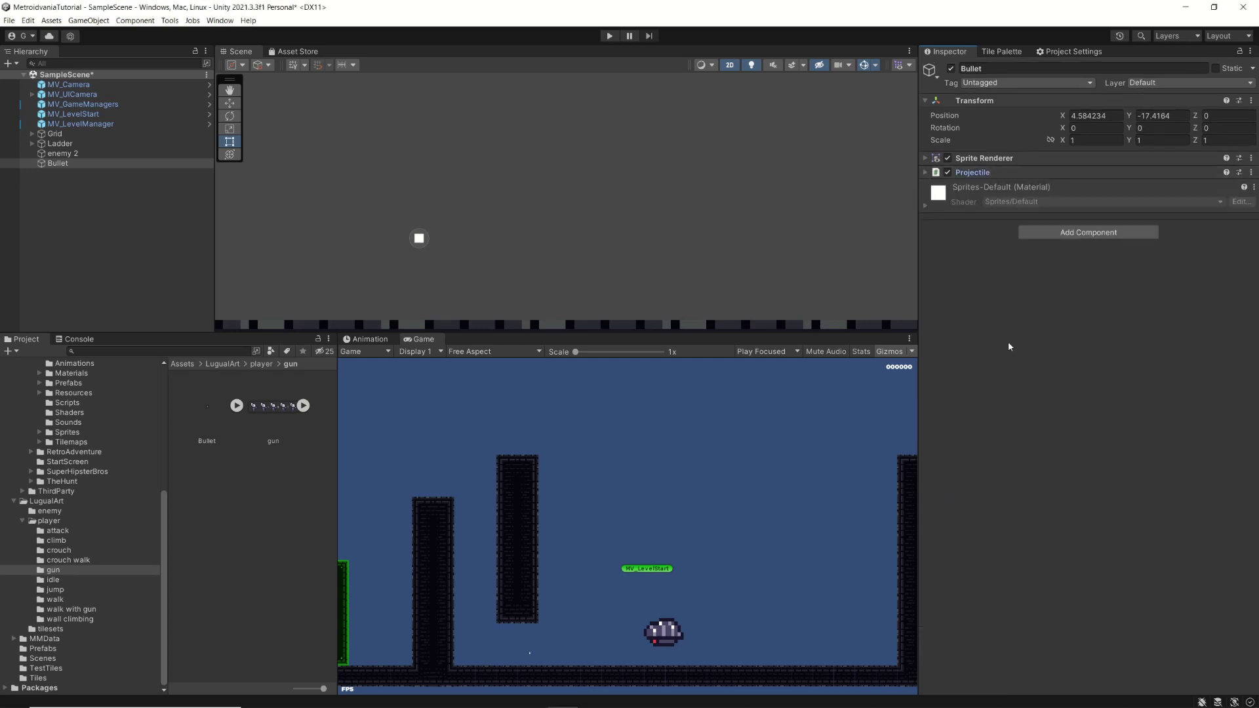
click(1089, 232)
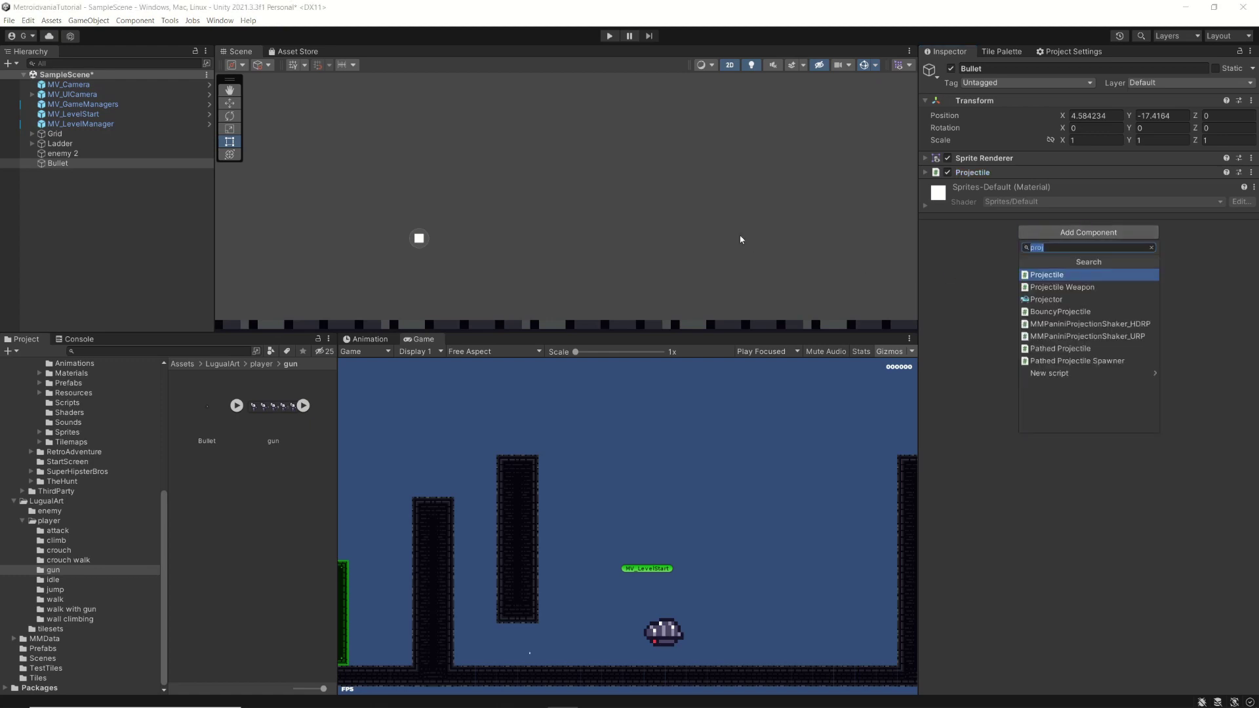
text(coll)
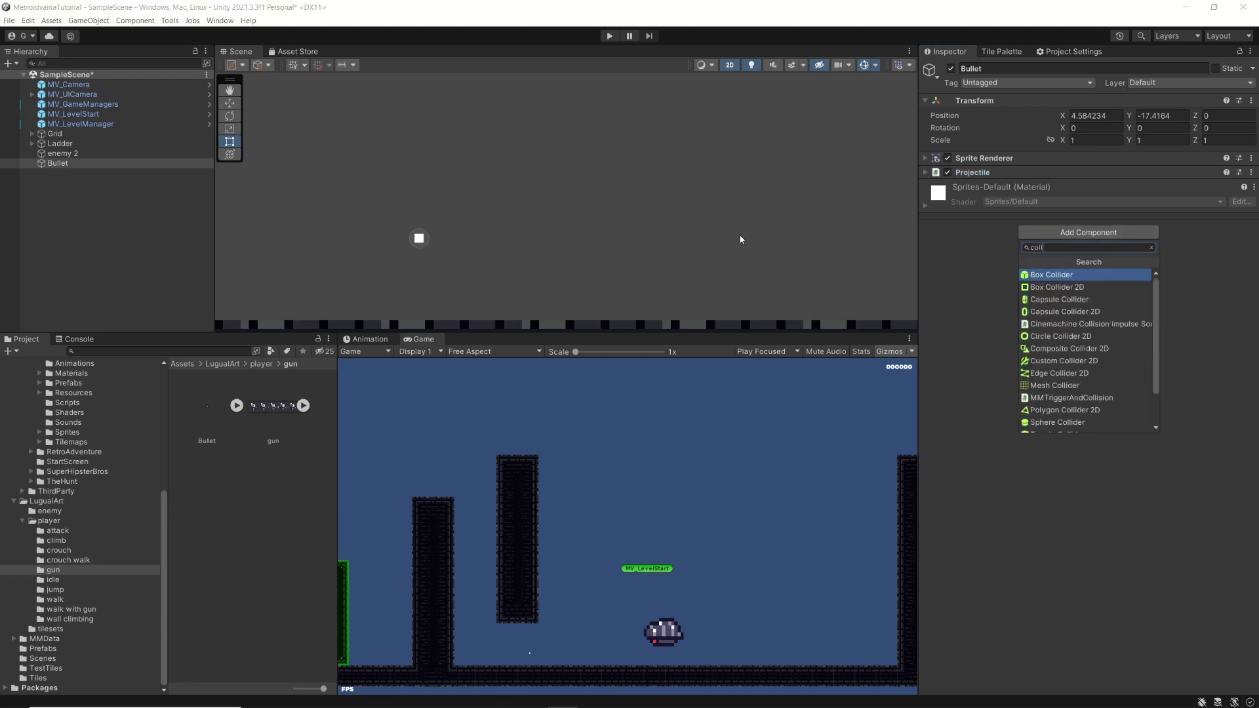
click(1051, 286)
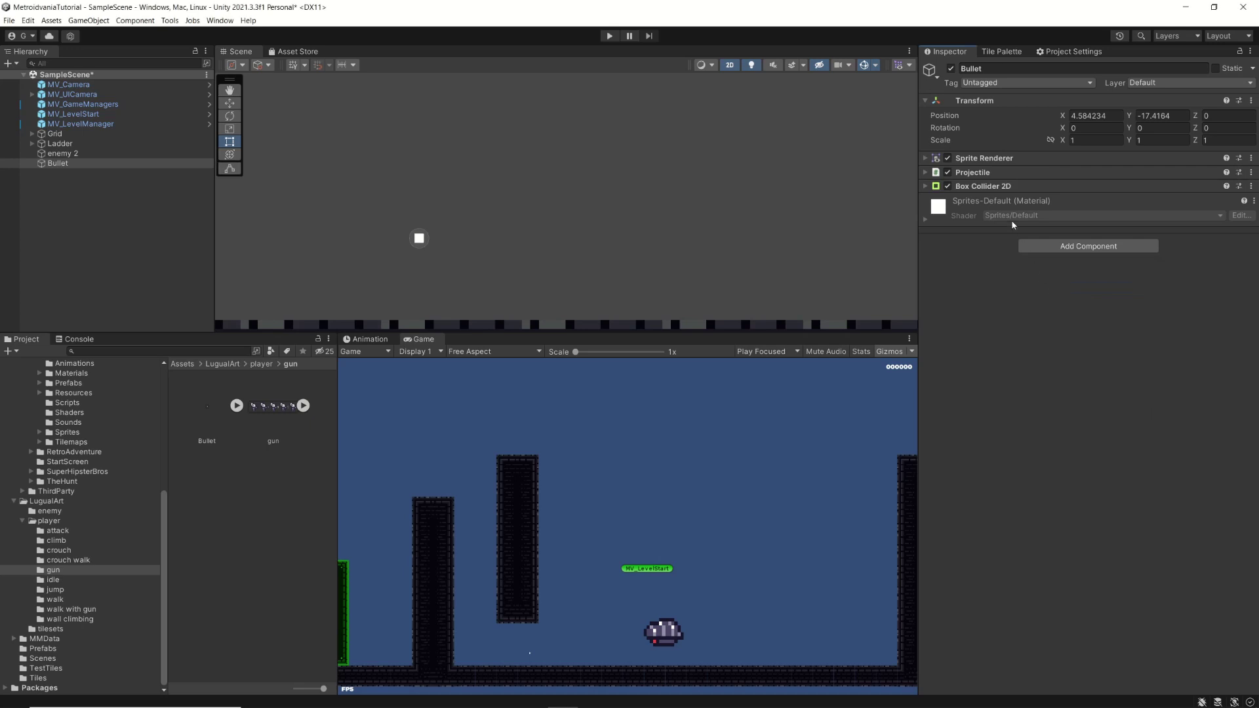
click(925, 186)
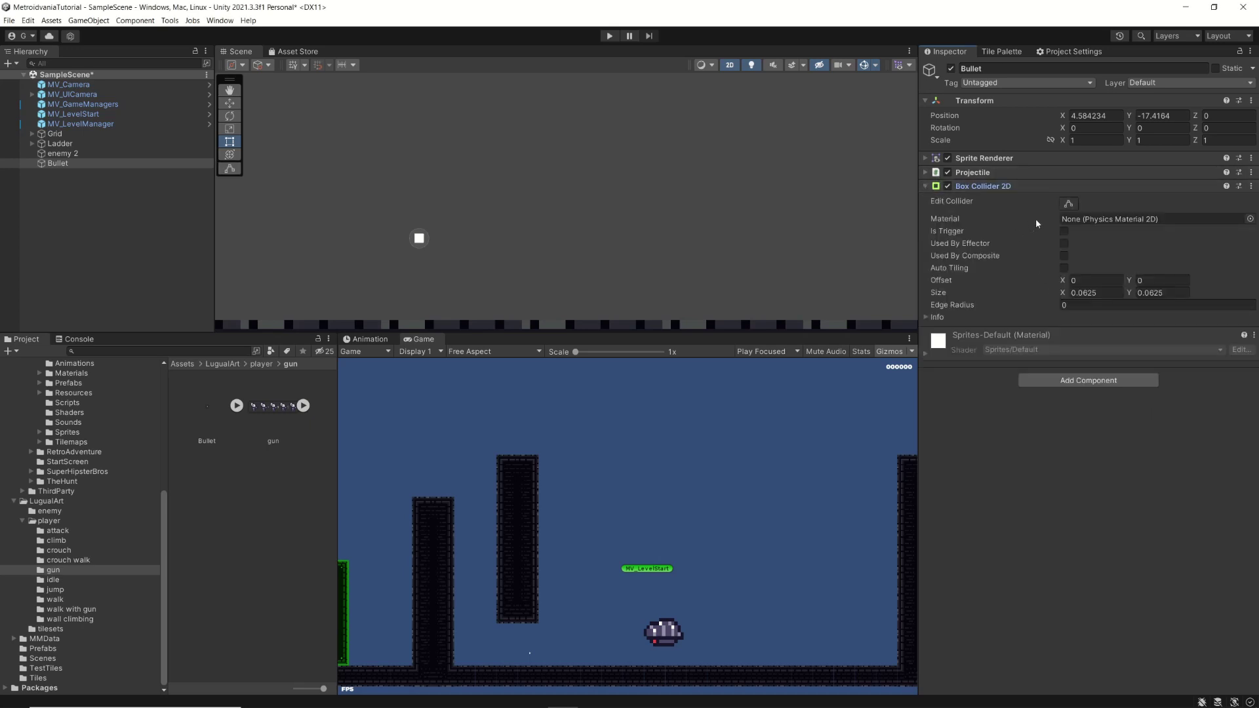
click(1068, 203)
scroll(419, 237, up, 4)
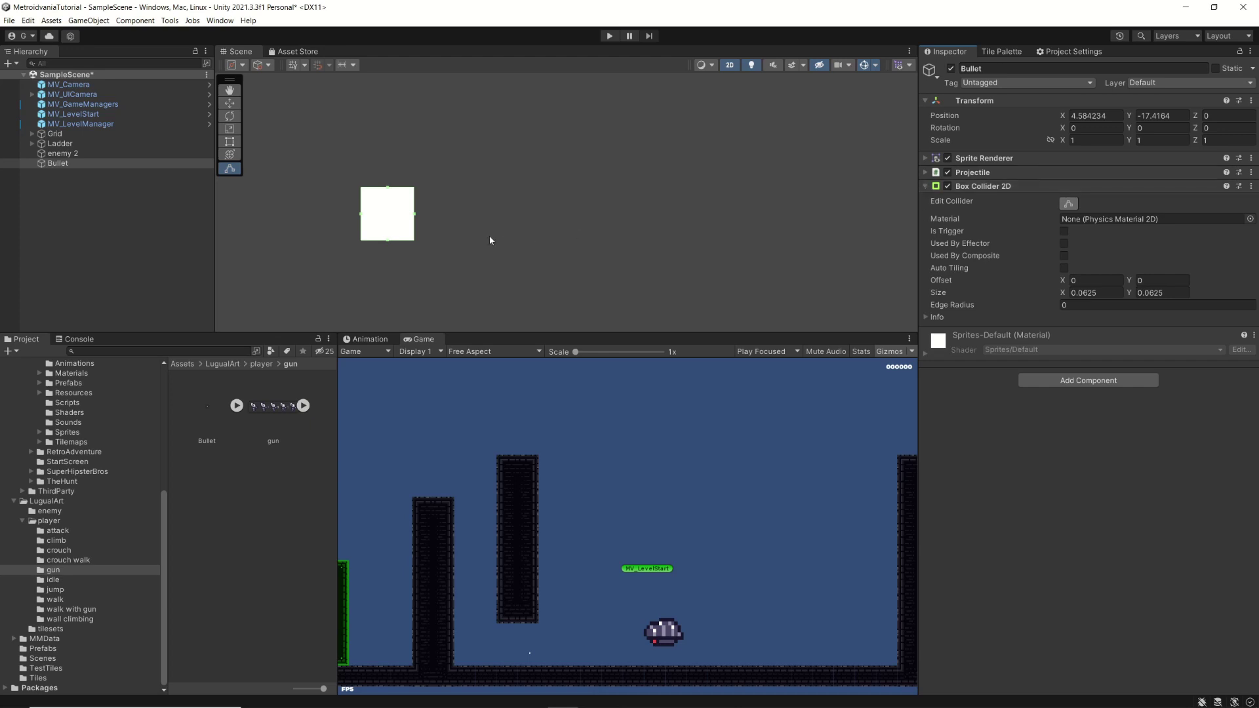
Add a Rigidbody 2D with Body Type Kinematic, fold it, and re-expand Projectile
click(926, 186)
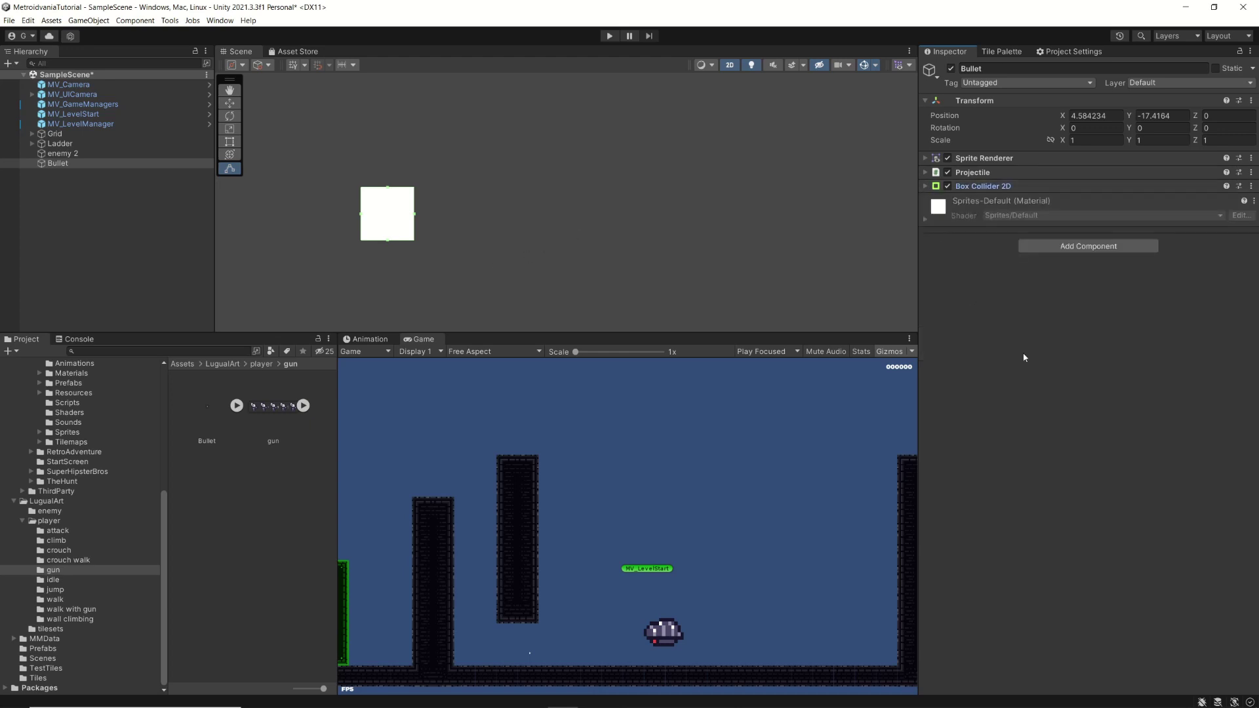
click(1071, 247)
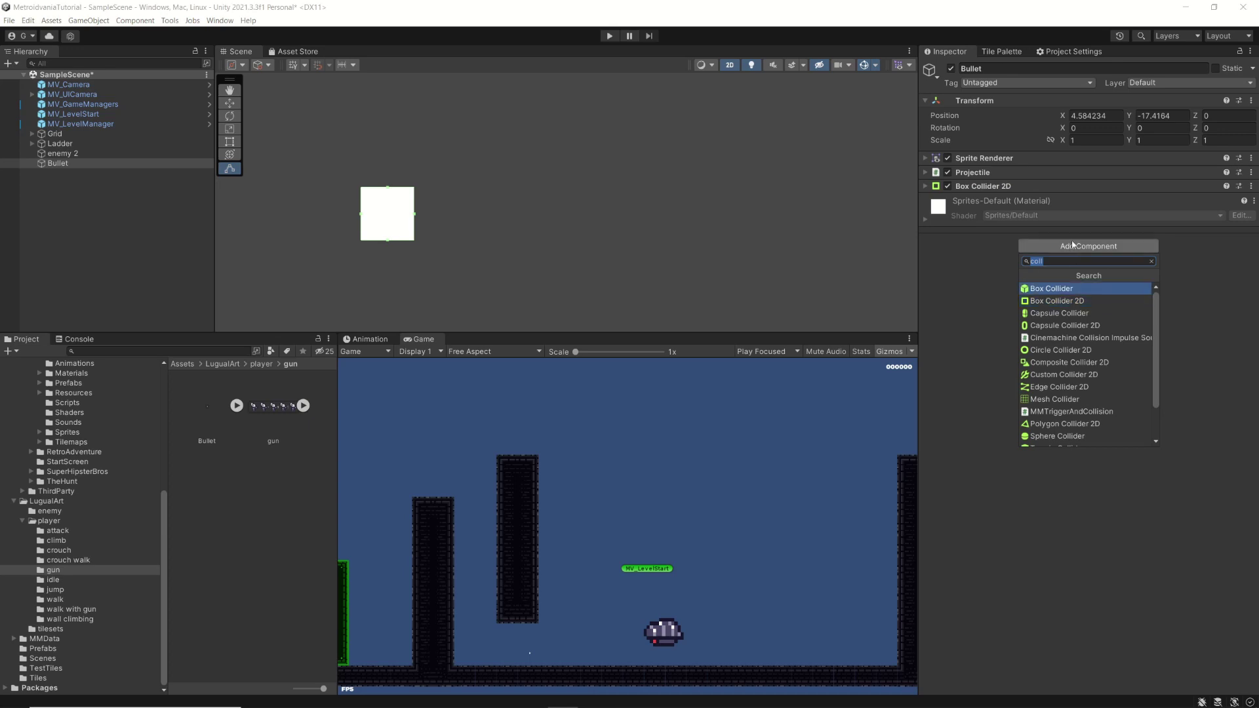
text(ri)
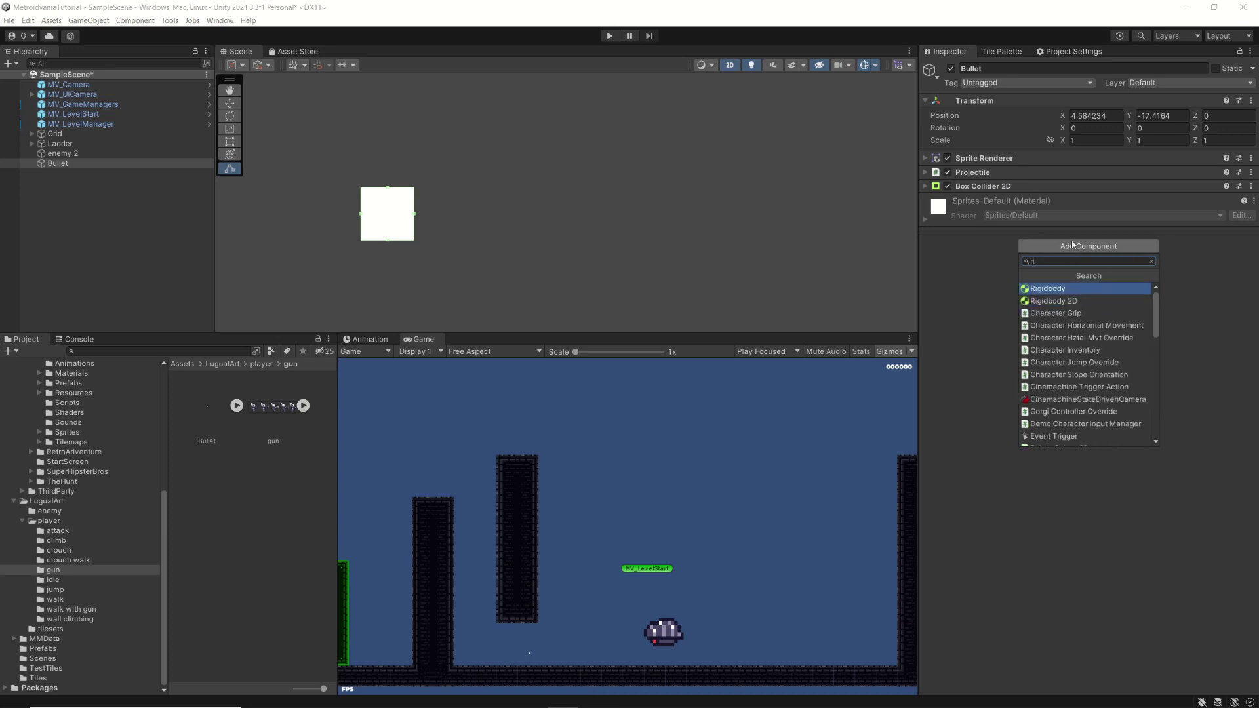
click(1075, 301)
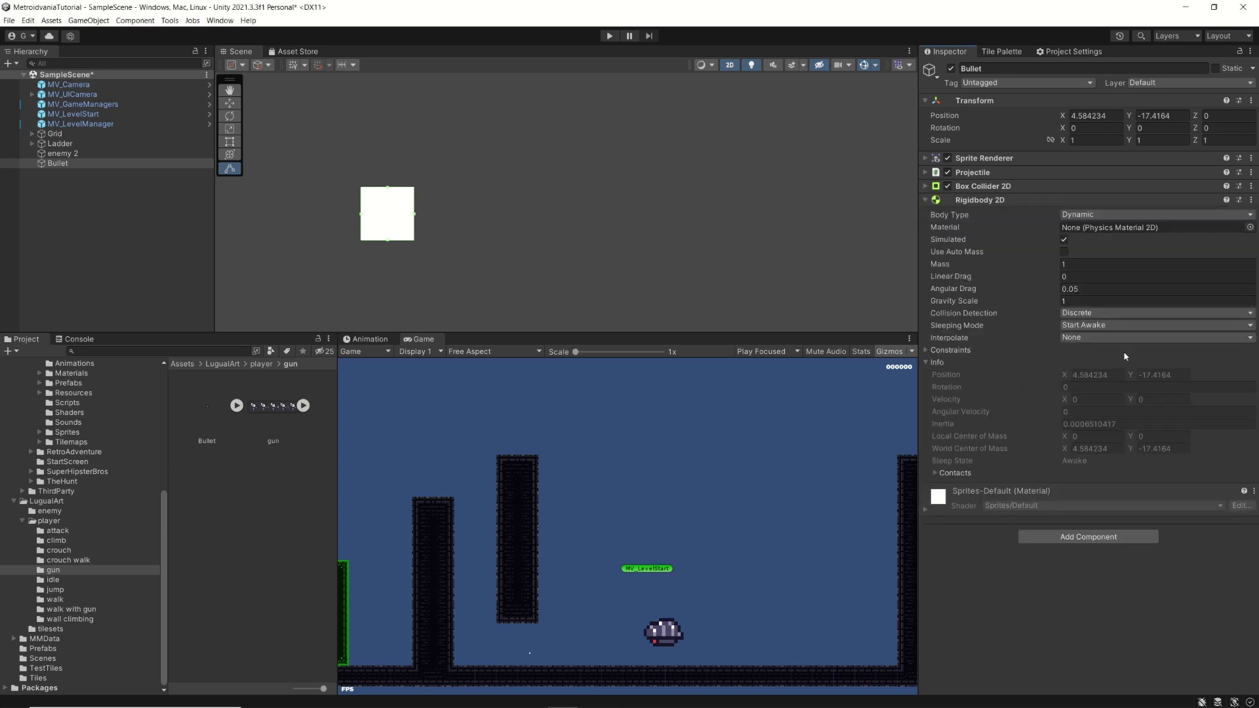
click(1082, 216)
click(1100, 244)
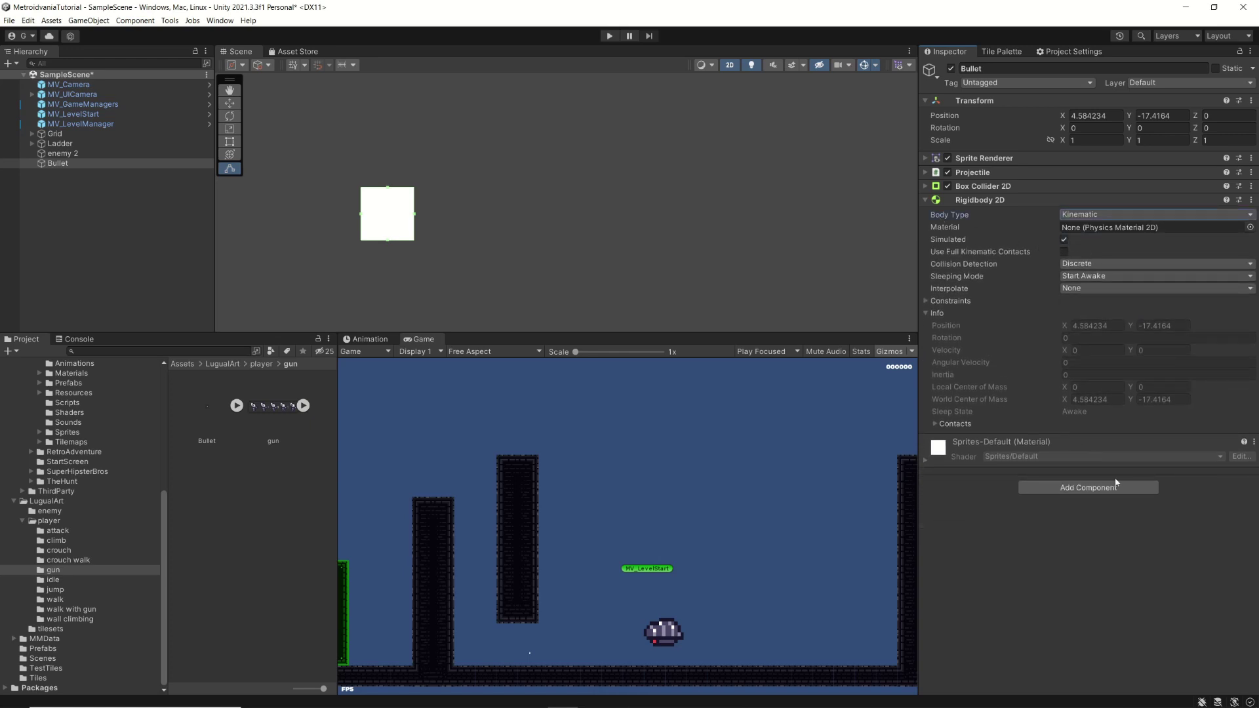
click(1010, 200)
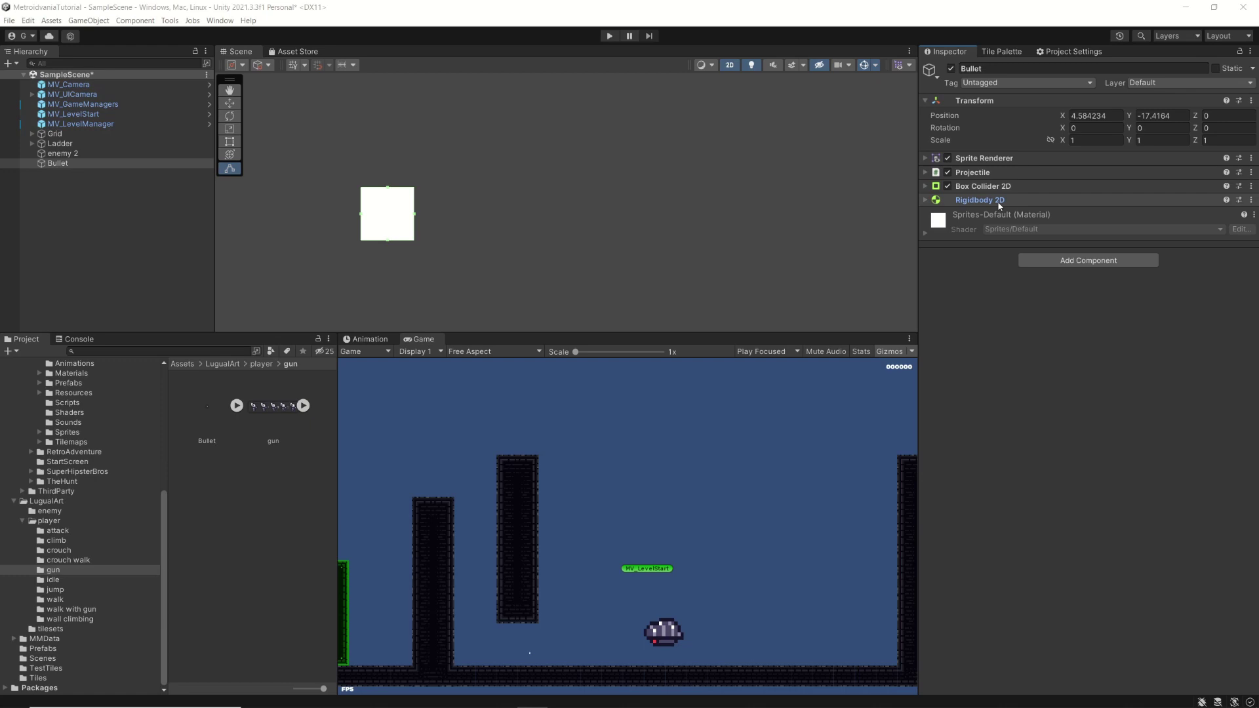
click(924, 174)
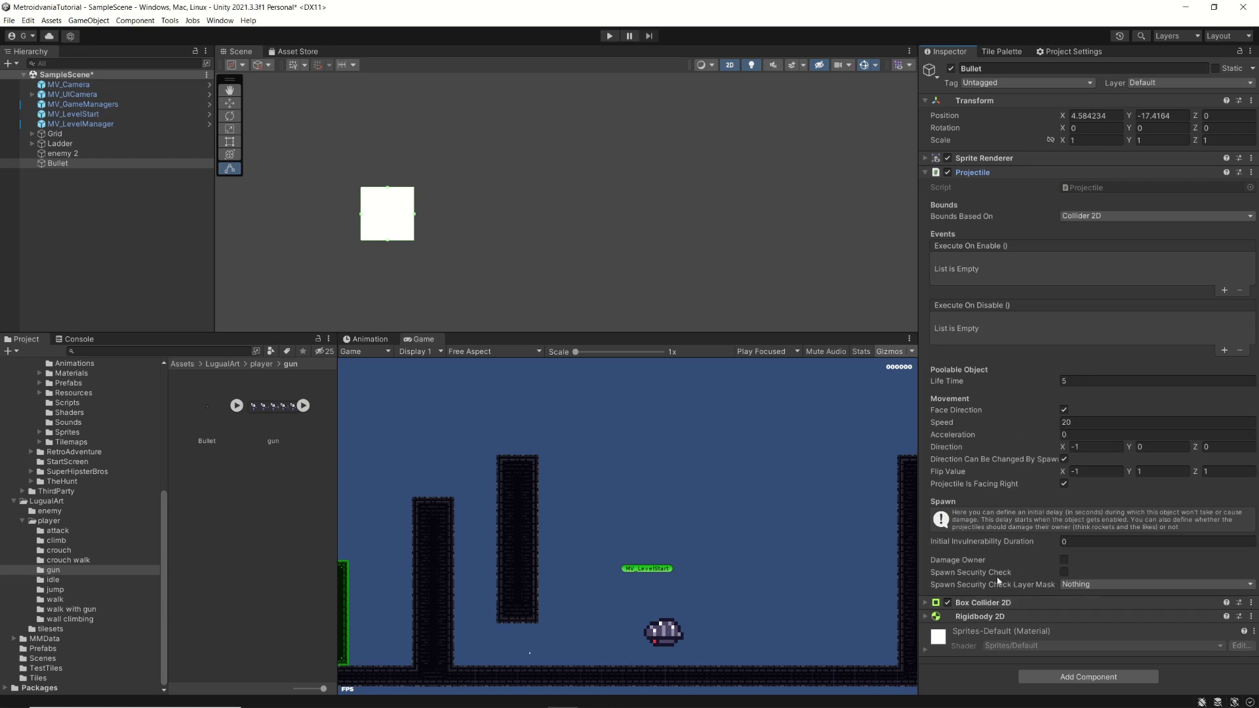
Fold Projectile and add a DamageOnTouch component, found by searching 'dama', with default 10 damage
click(926, 171)
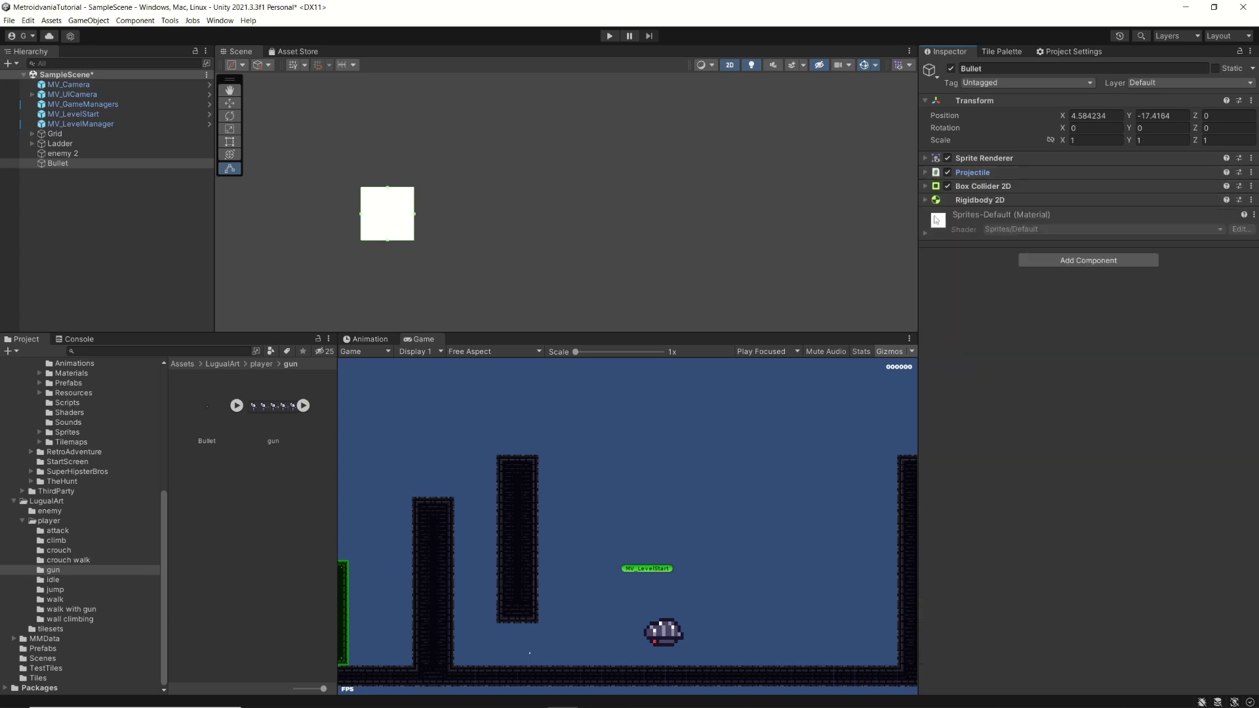
click(1064, 261)
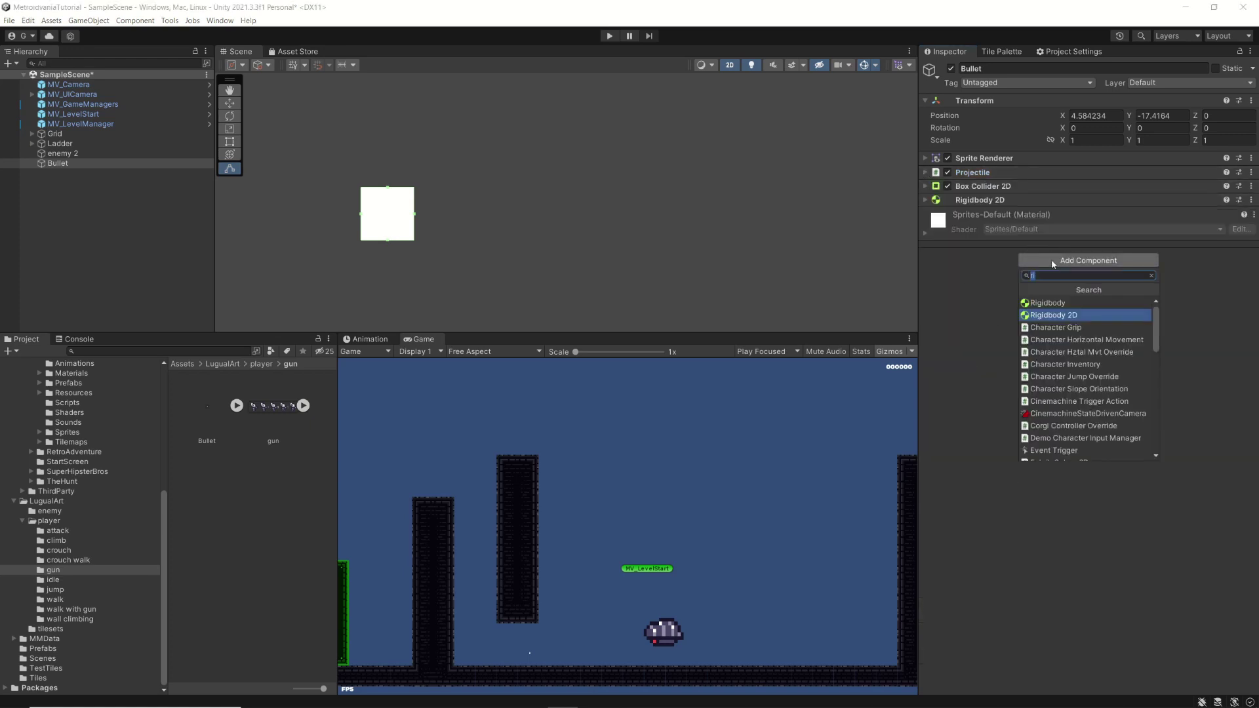
text(dama)
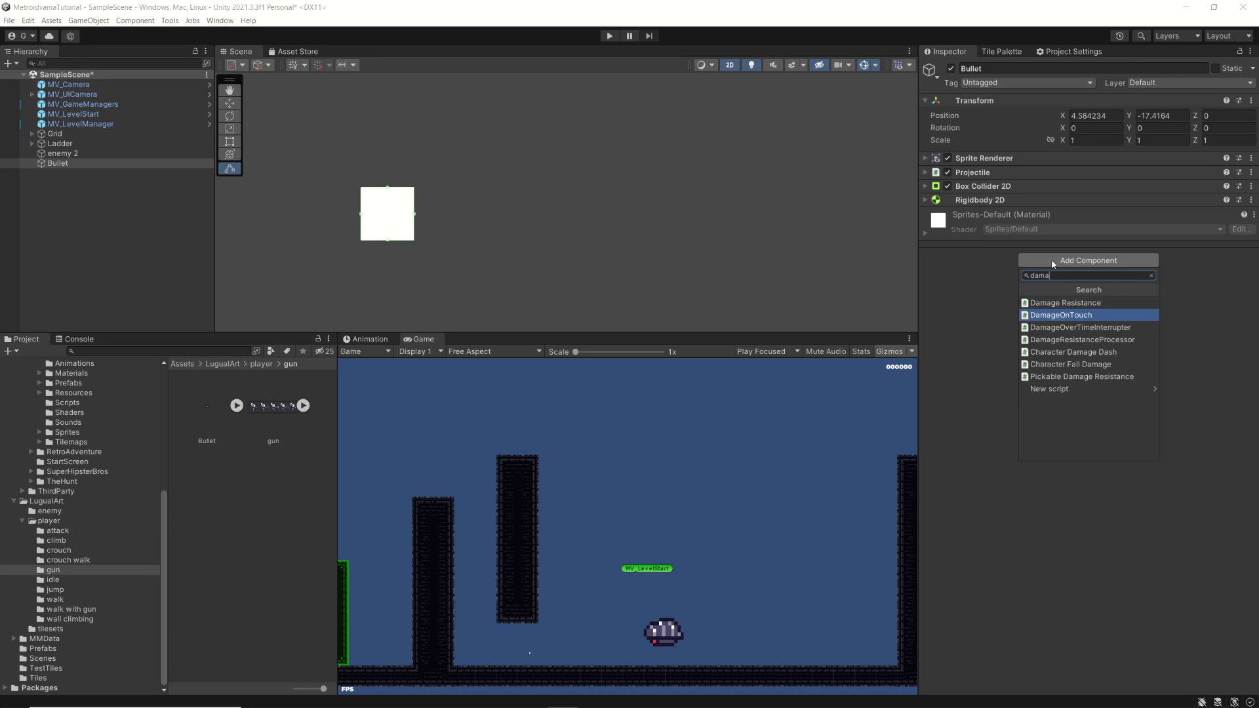
click(1051, 316)
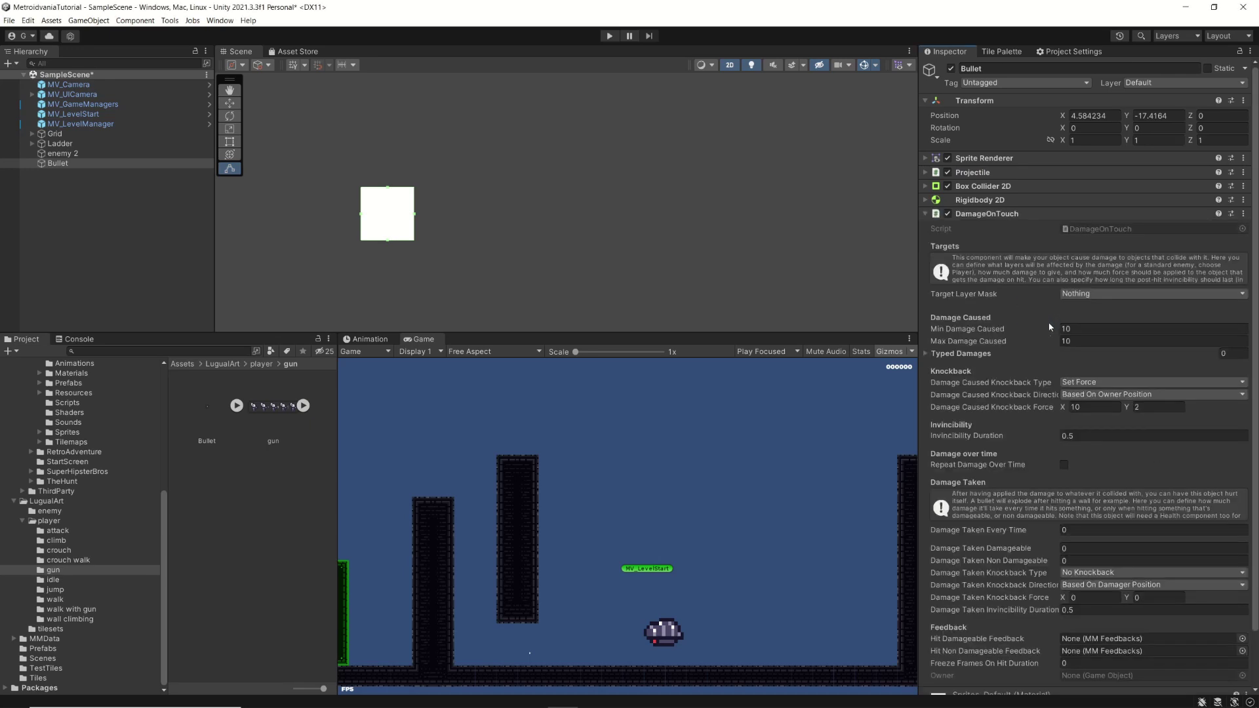
scroll(1037, 461, down, 2)
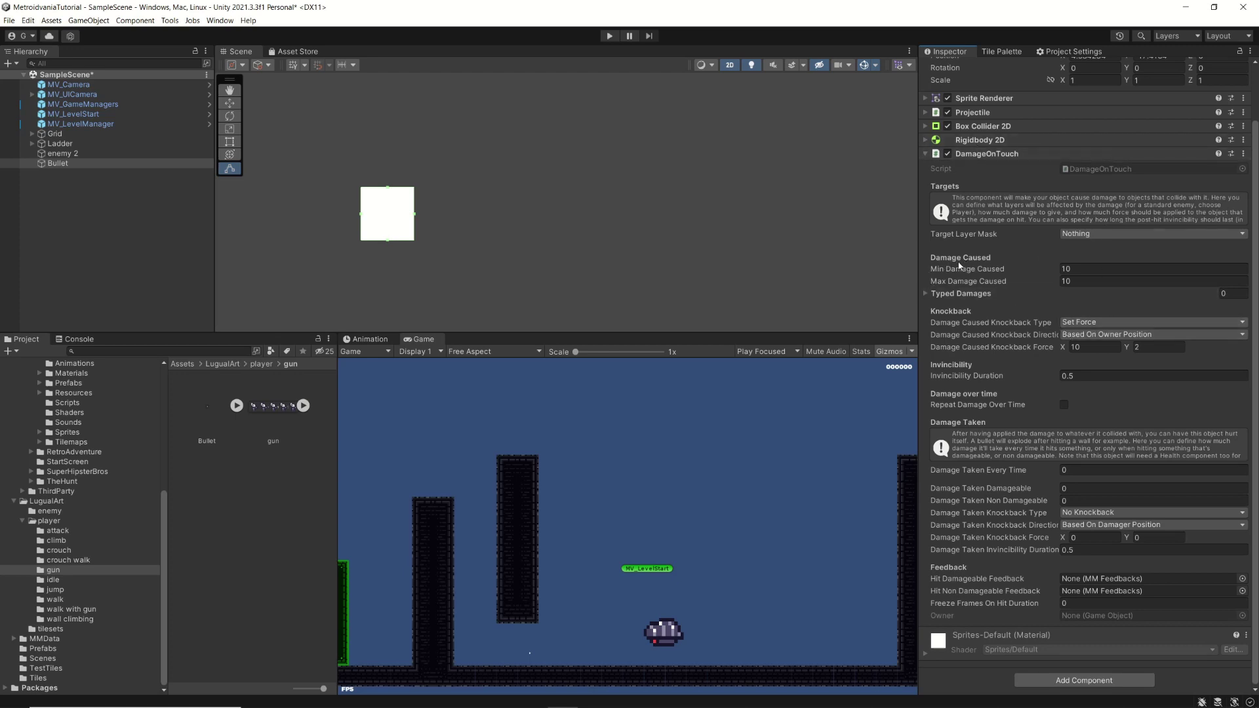
Set DamageOnTouch Min and Max Damage Caused to 20, then collapse the component
click(1070, 269)
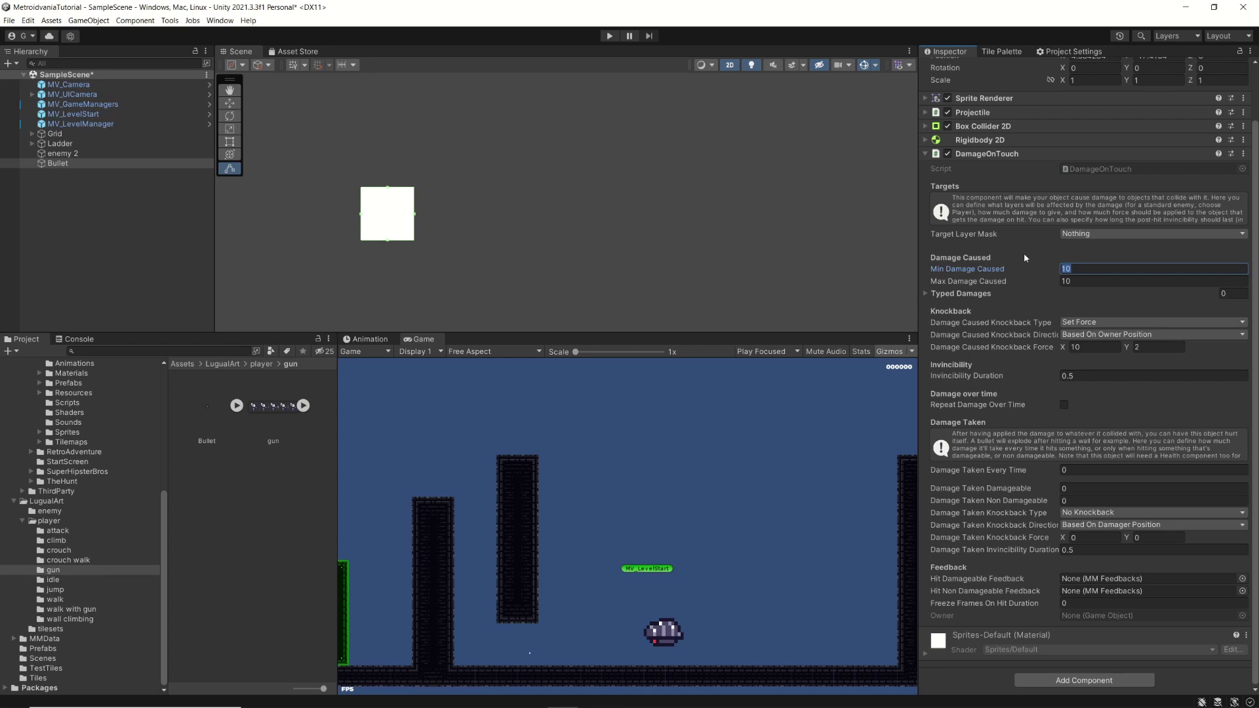
text(20)
click(1093, 282)
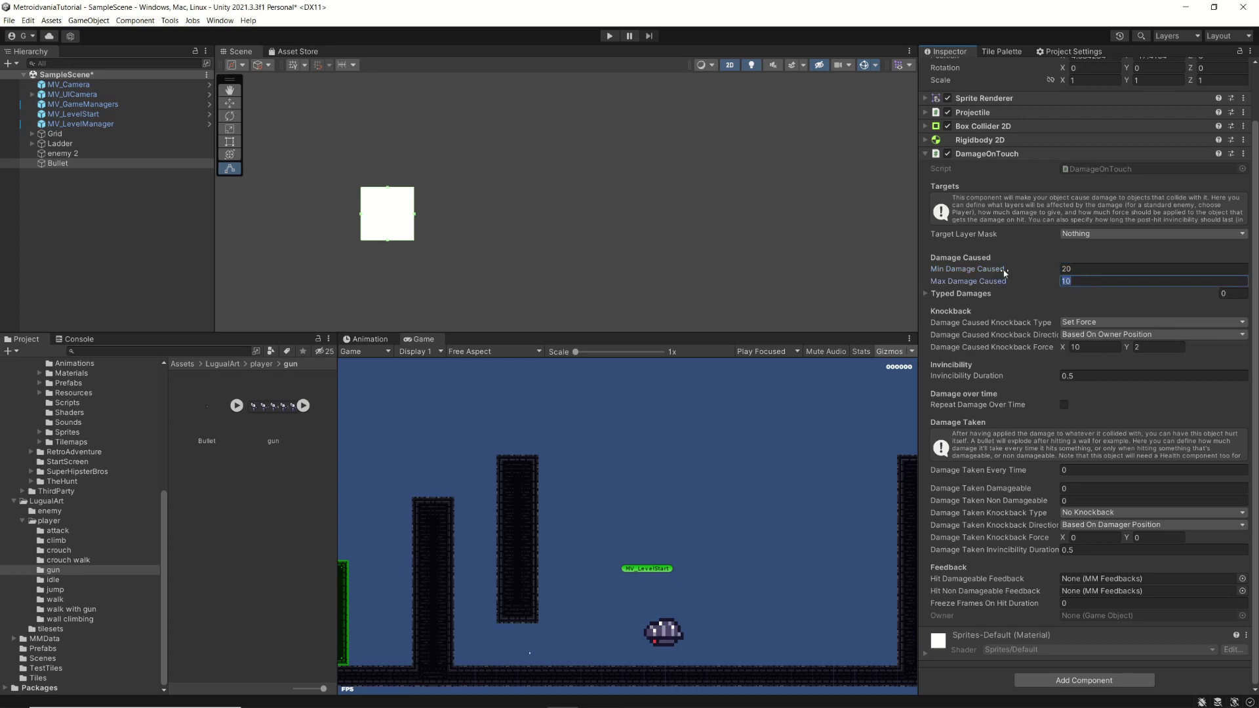
text(20)
mouse_move(984, 475)
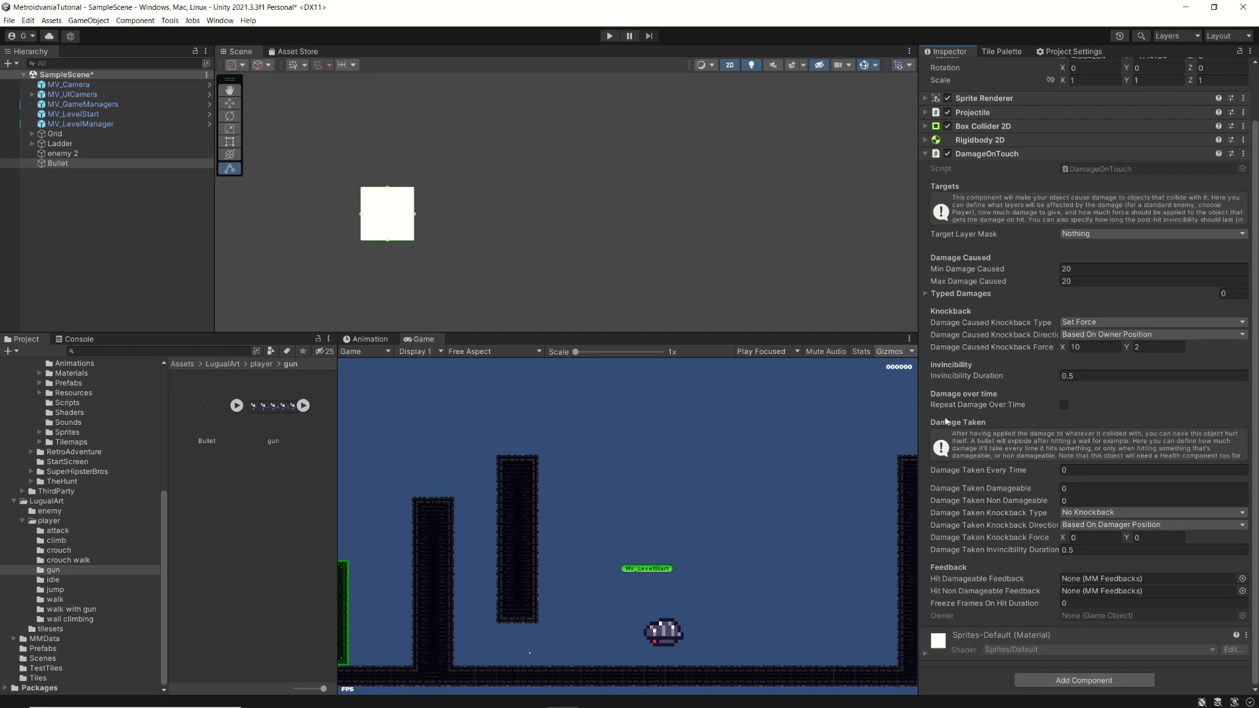
click(925, 154)
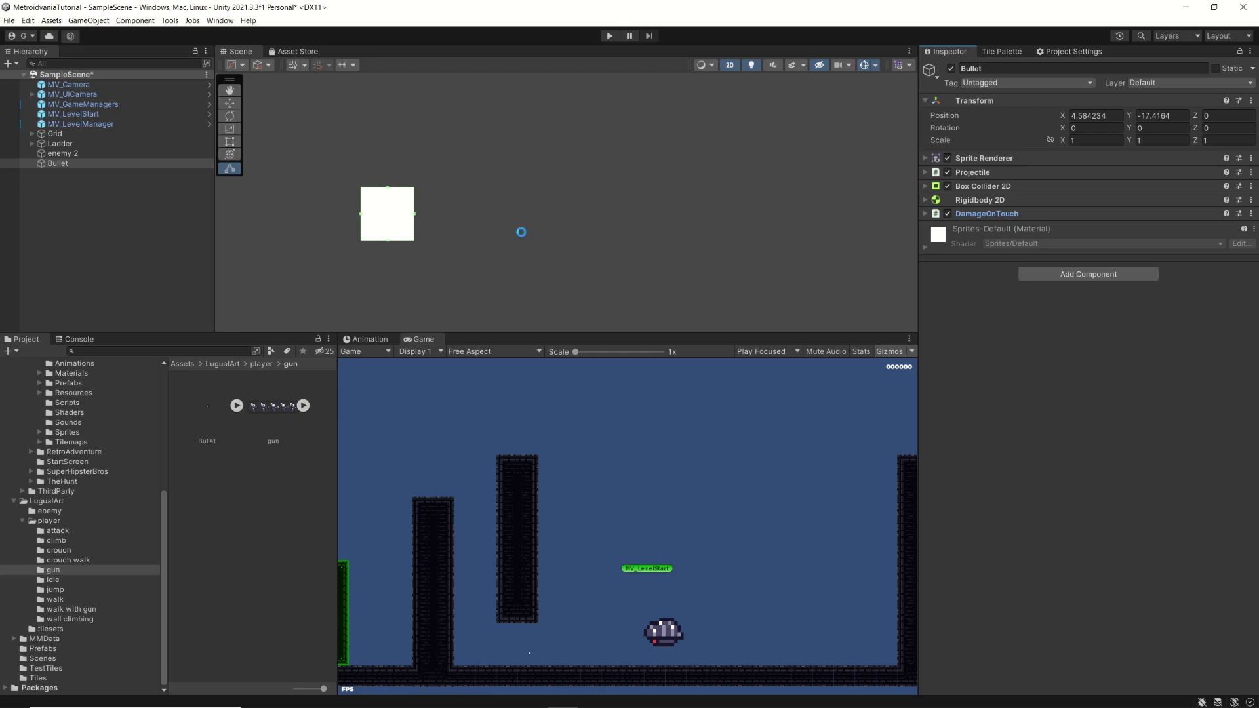
Save the scene and drag Bullet into Assets/Prefabs to create Bullet.prefab
key(ctrl+s)
click(43, 649)
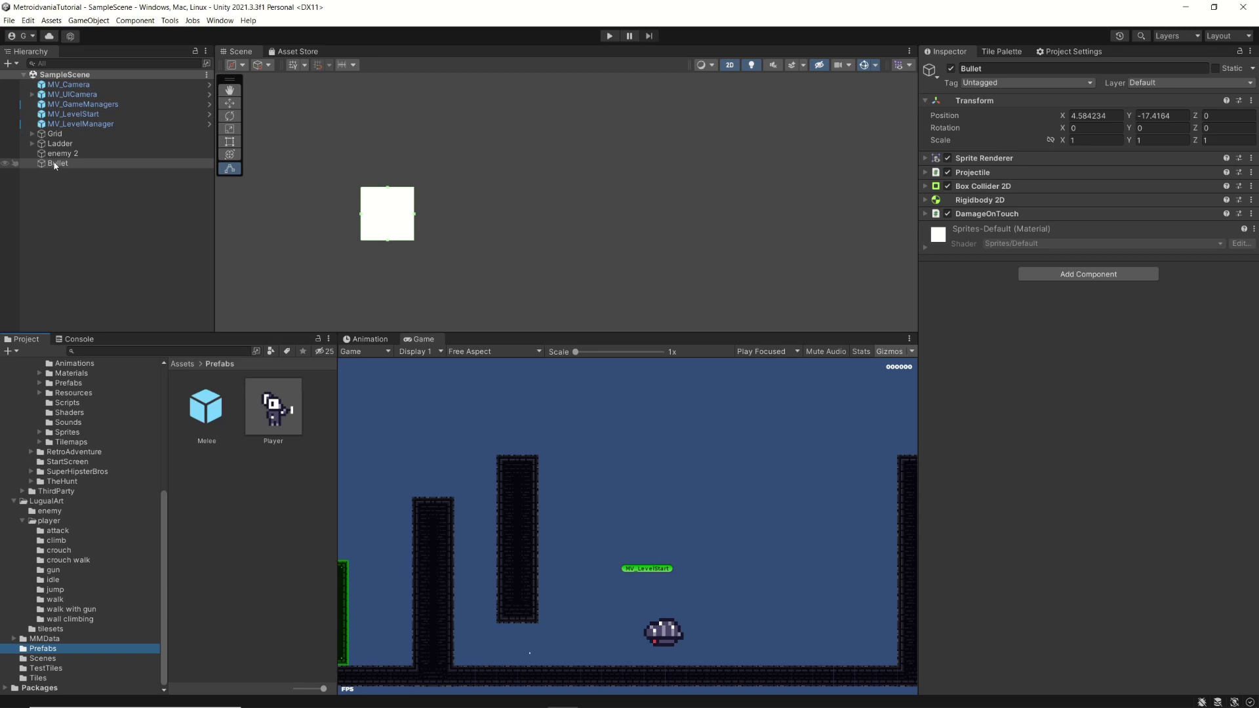
drag(55, 165, 221, 506)
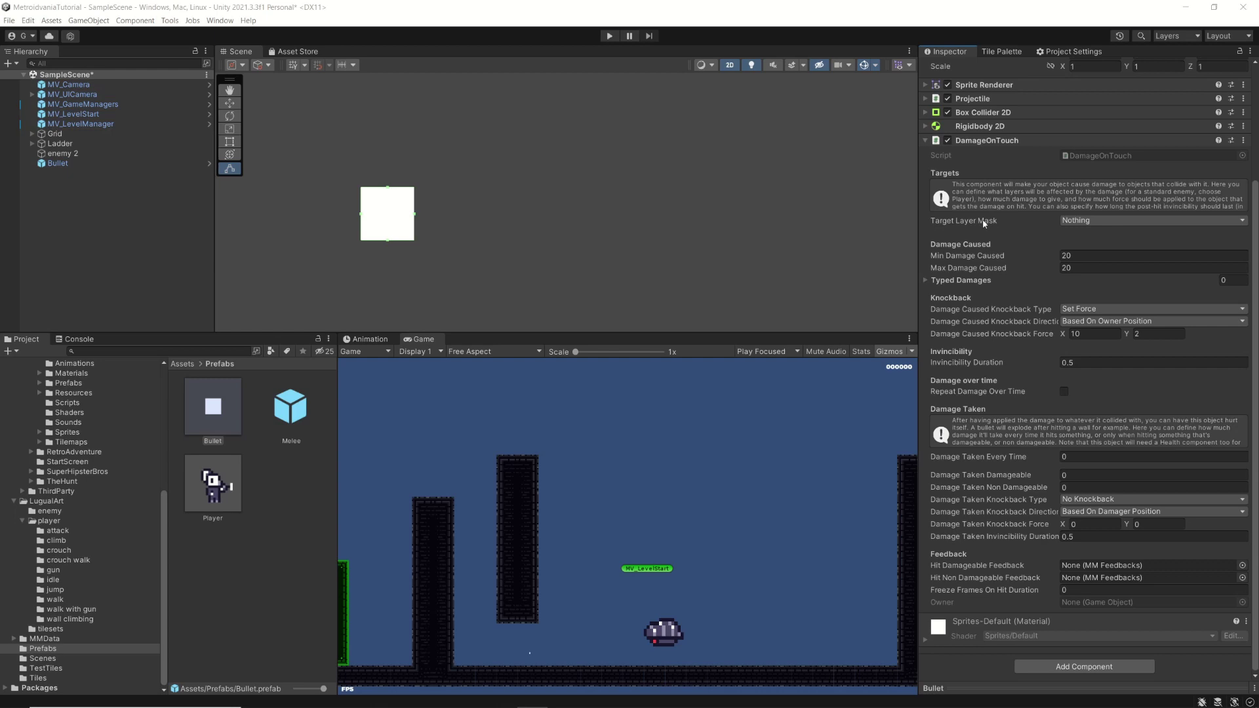
Set the DamageOnTouch Target Layer Mask to Enemies and check enemy 2's layer
mouse_move(984, 225)
click(1086, 223)
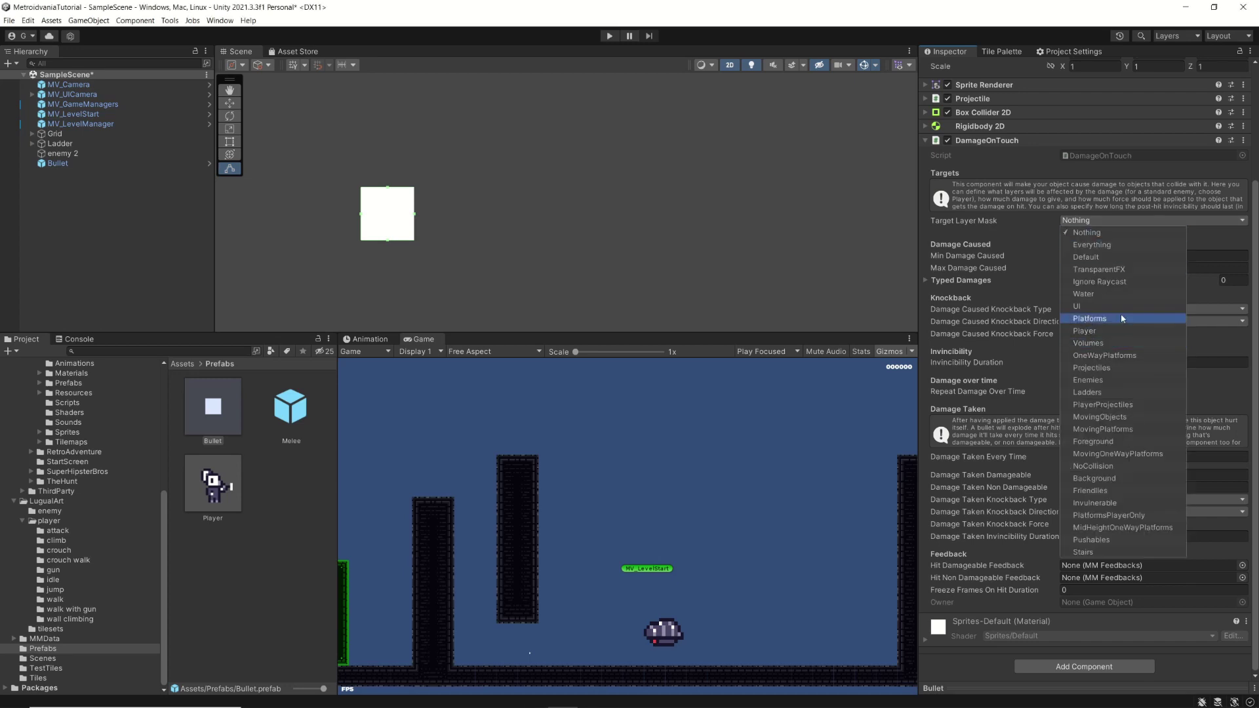
click(1086, 381)
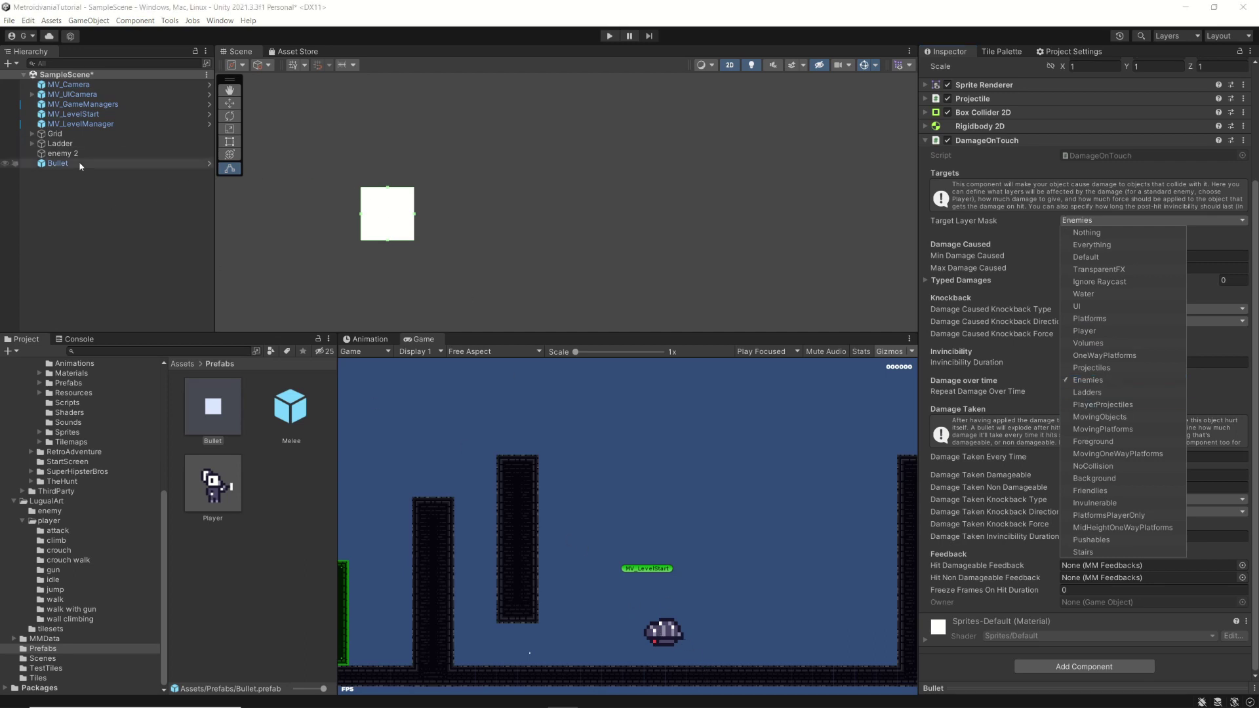
click(98, 154)
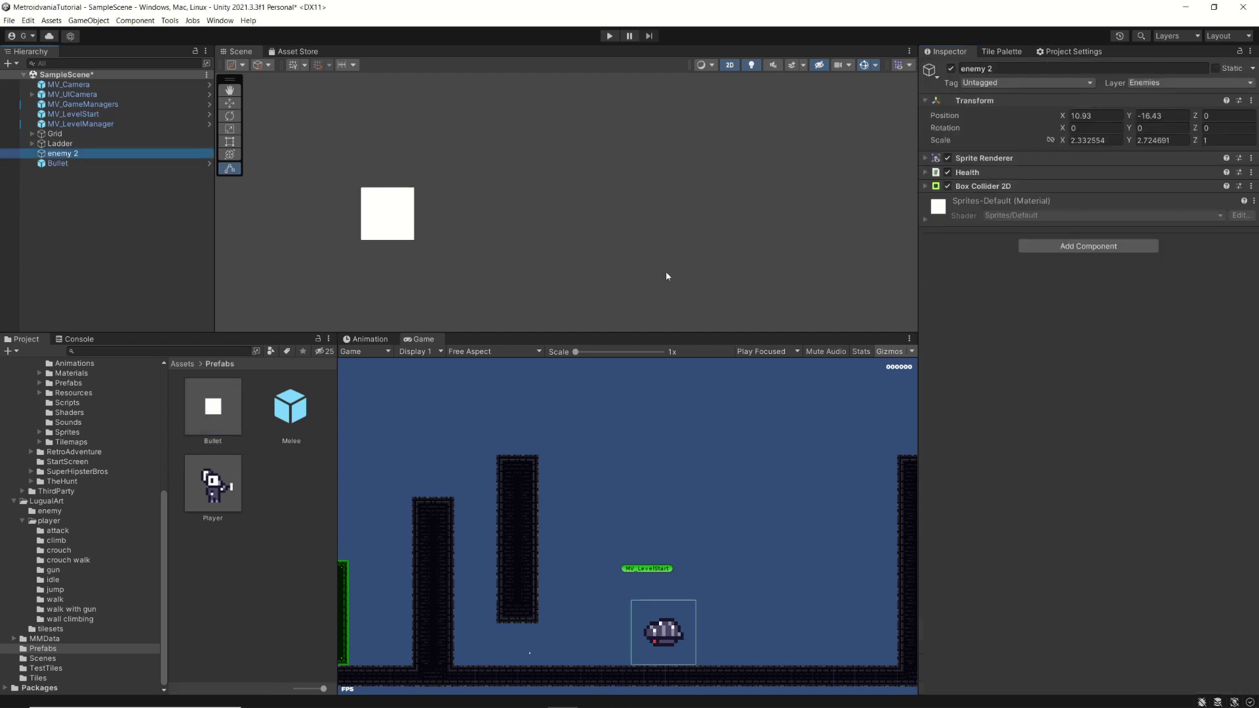
Frame enemy 2, reselect the Bullet, then open the Player prefab from Assets/Prefabs in Prefab Mode
double_click(61, 154)
click(592, 186)
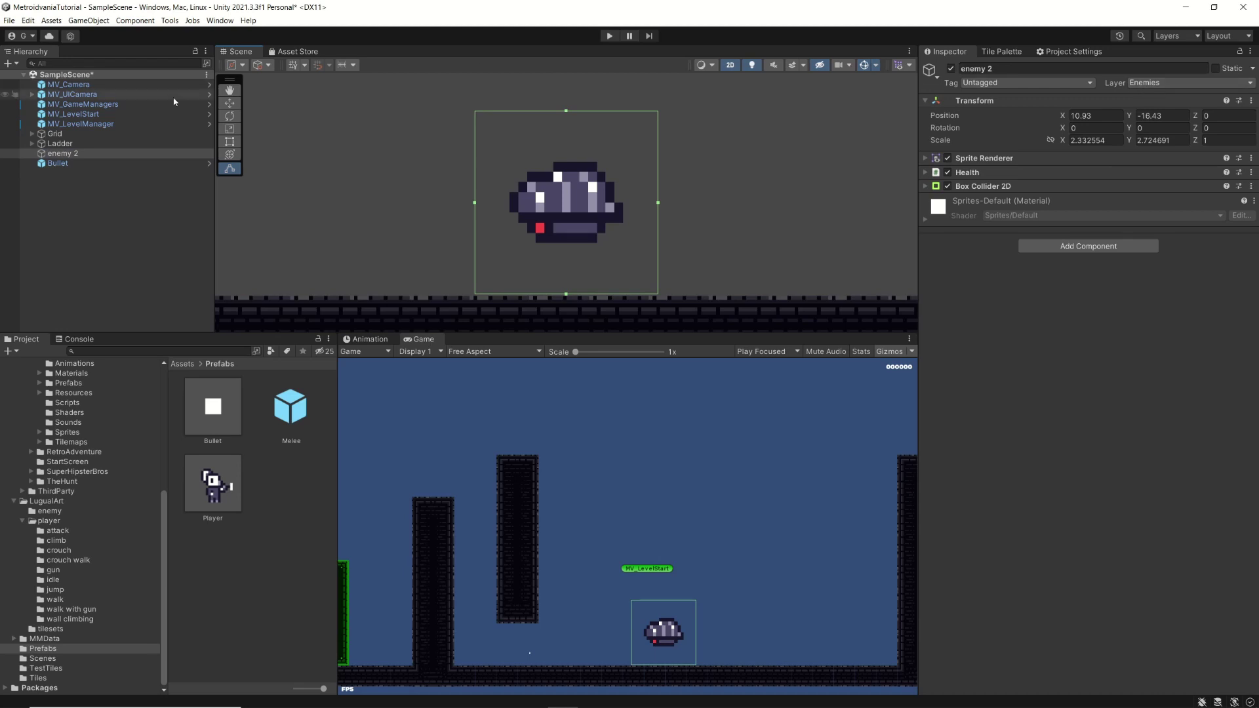
click(84, 163)
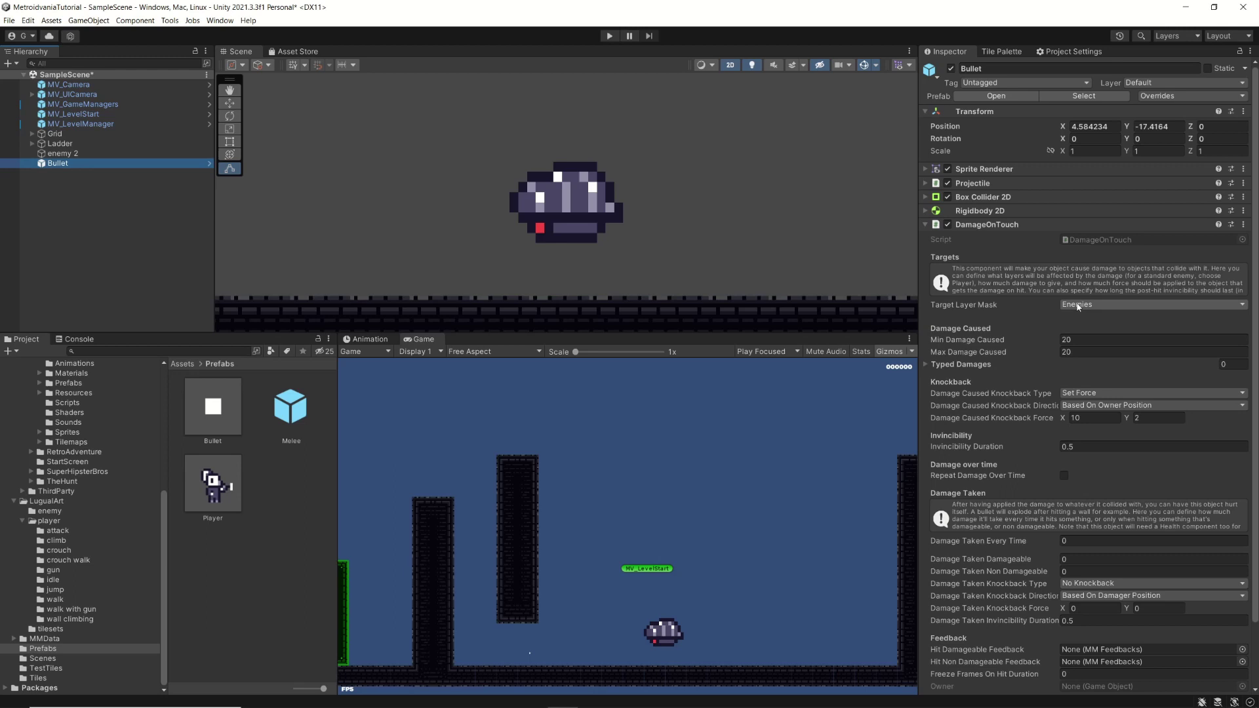
double_click(220, 500)
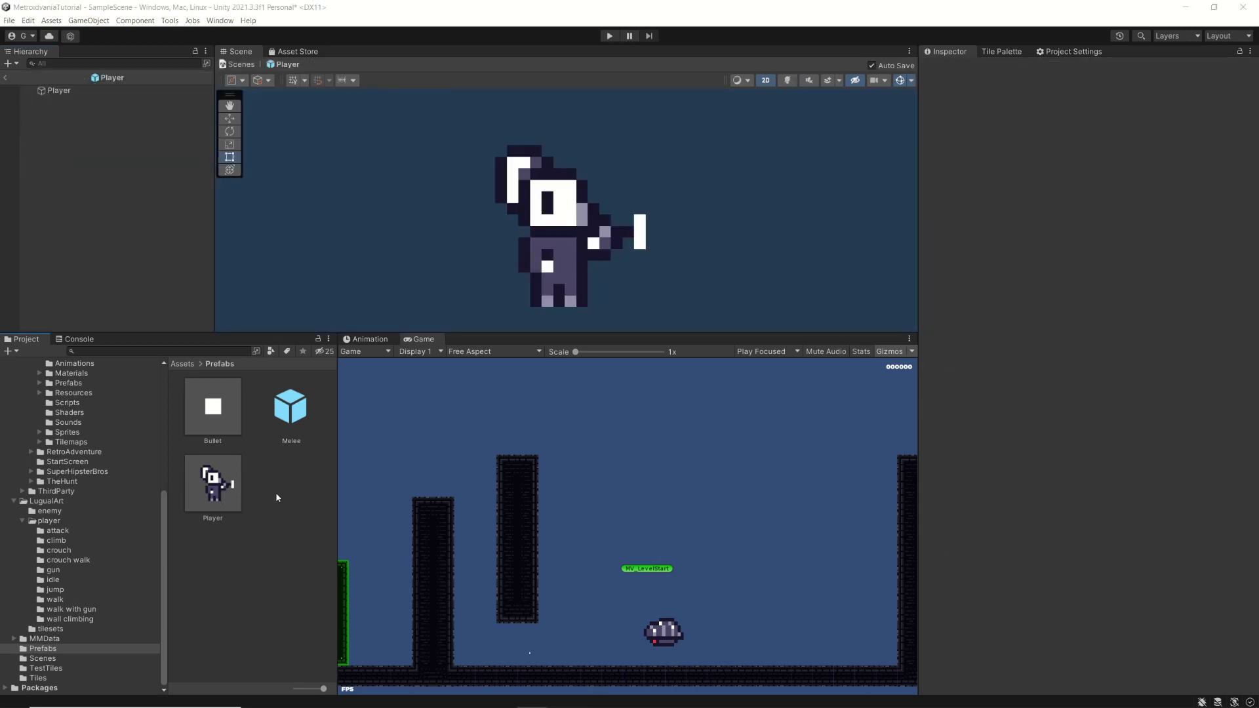
Select the Player prefab to list its Sprite Renderer and character ability components in the Inspector
click(226, 492)
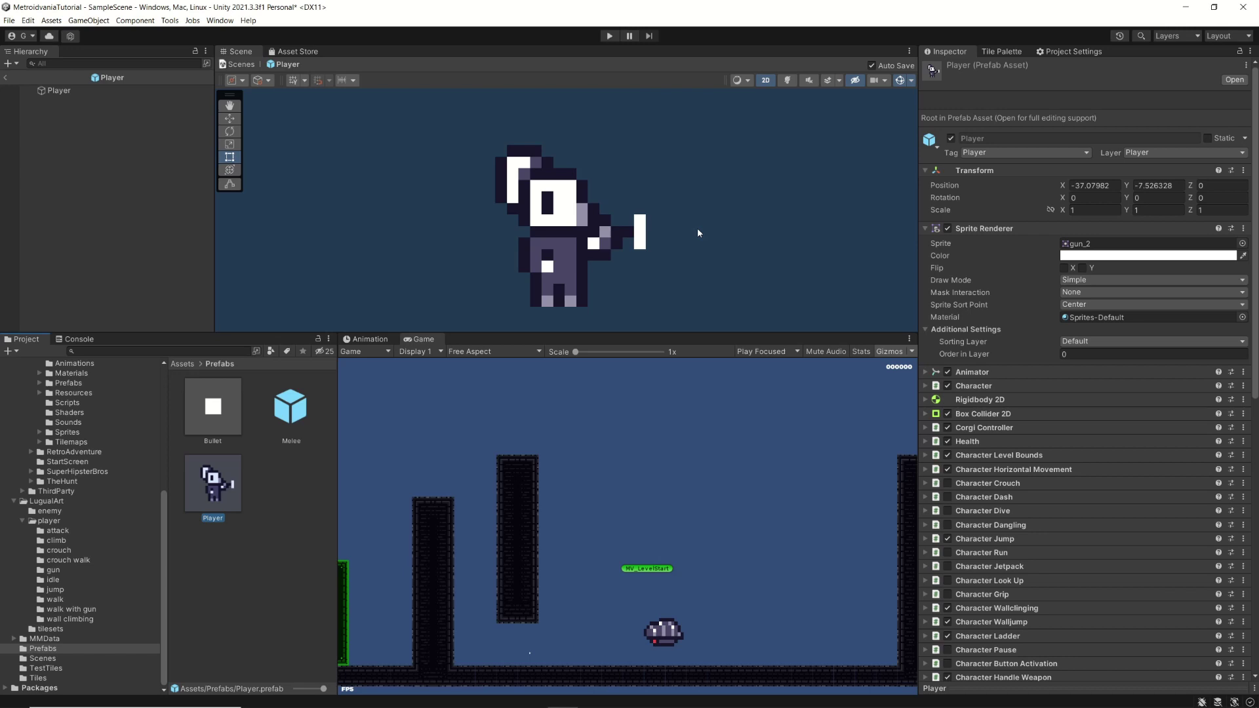
Collapse Sprite Renderer and select the Player root to reach Character Handle Secondary Weapon
click(929, 229)
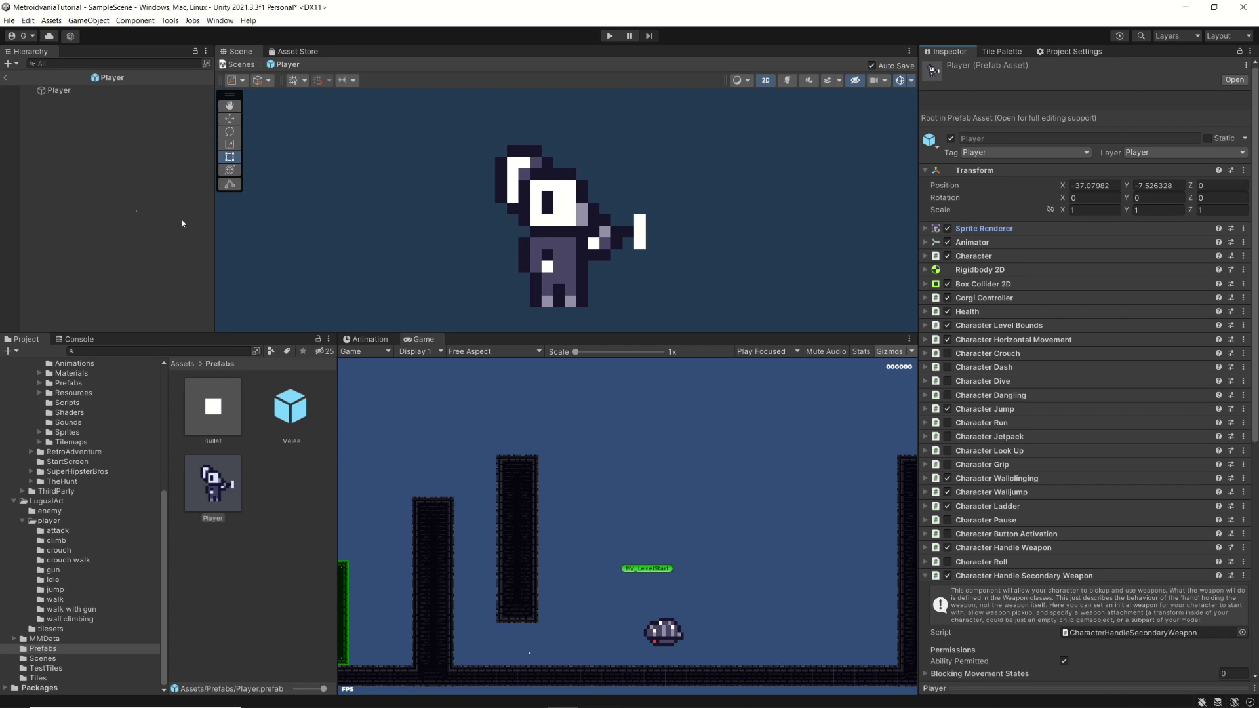
click(59, 91)
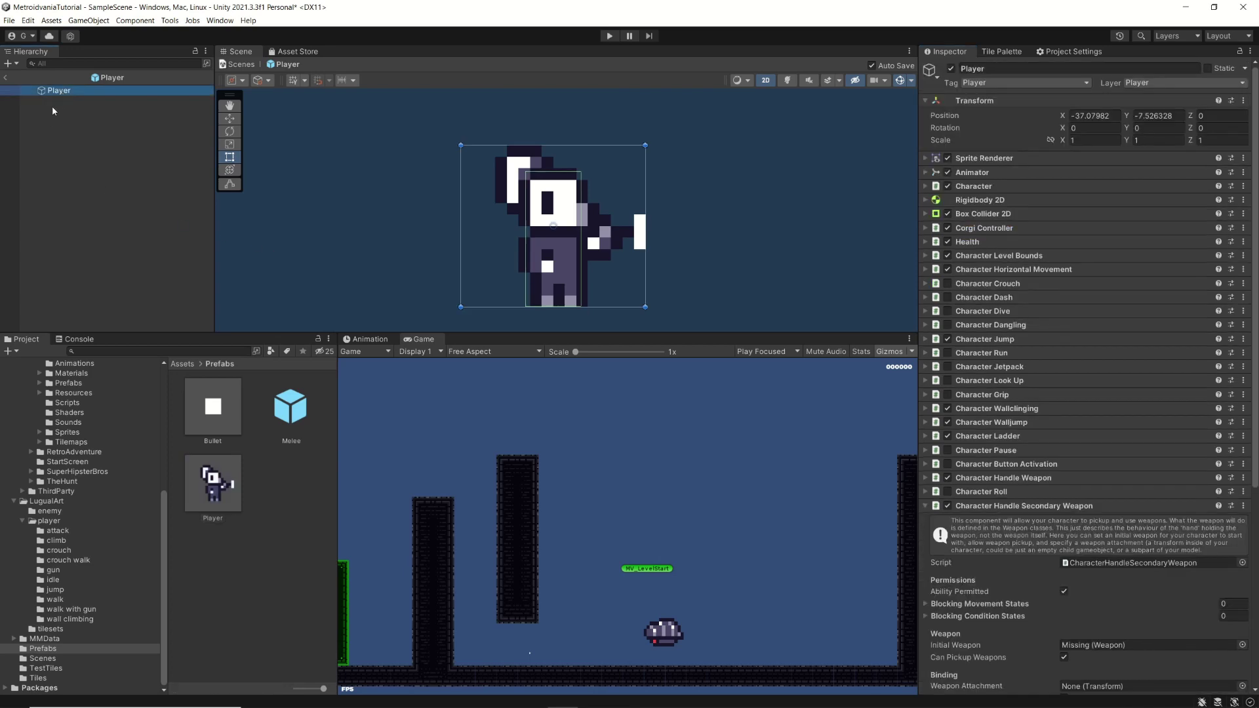
Create an empty child object under Player and name it Gun
right_click(61, 91)
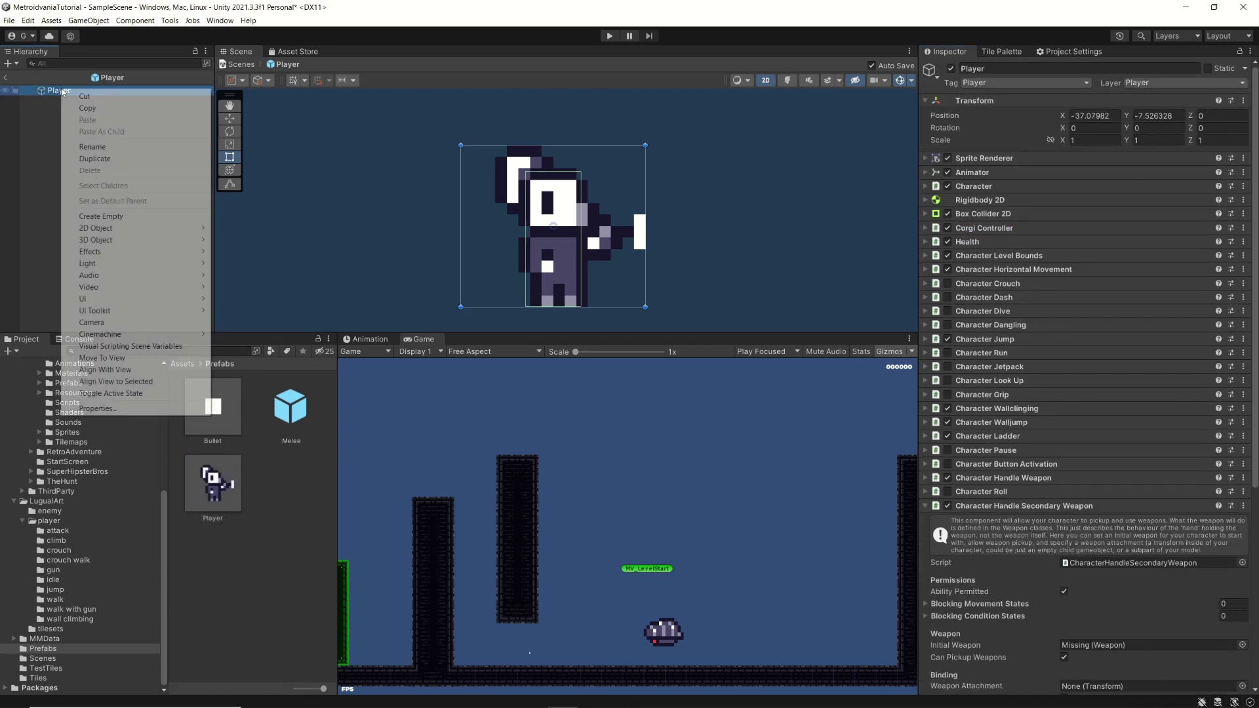
click(112, 217)
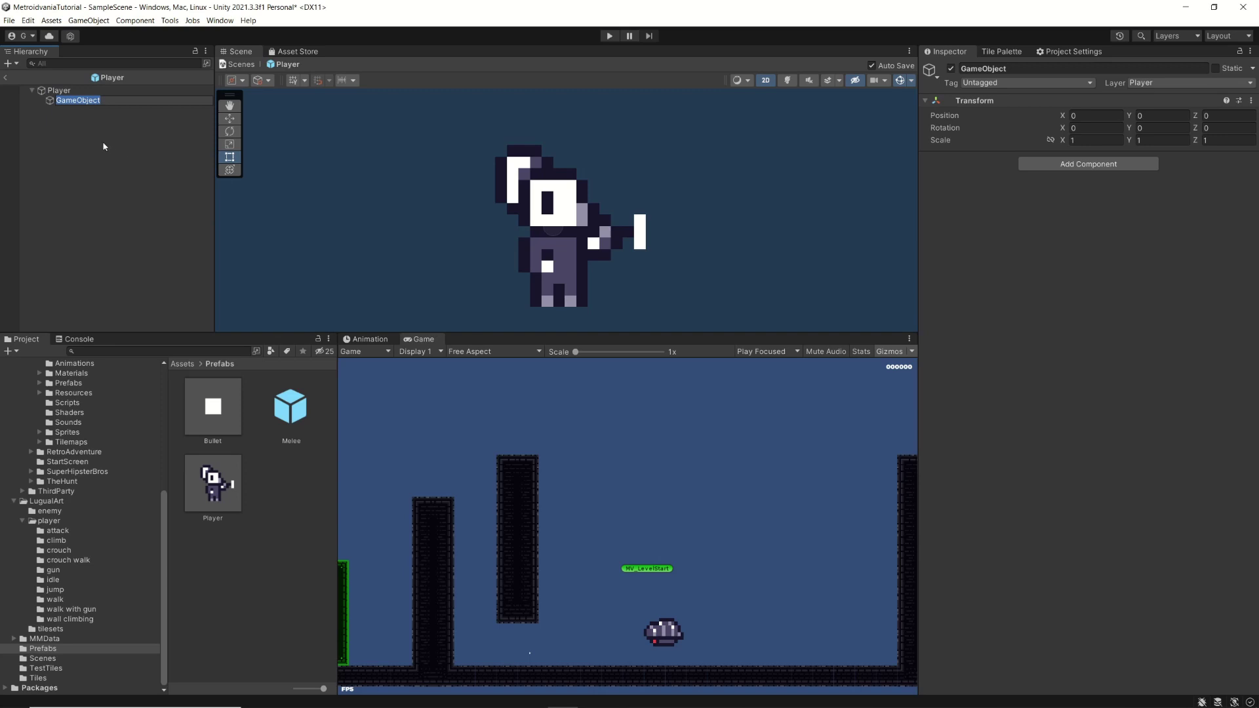
text(Gun)
key(Return)
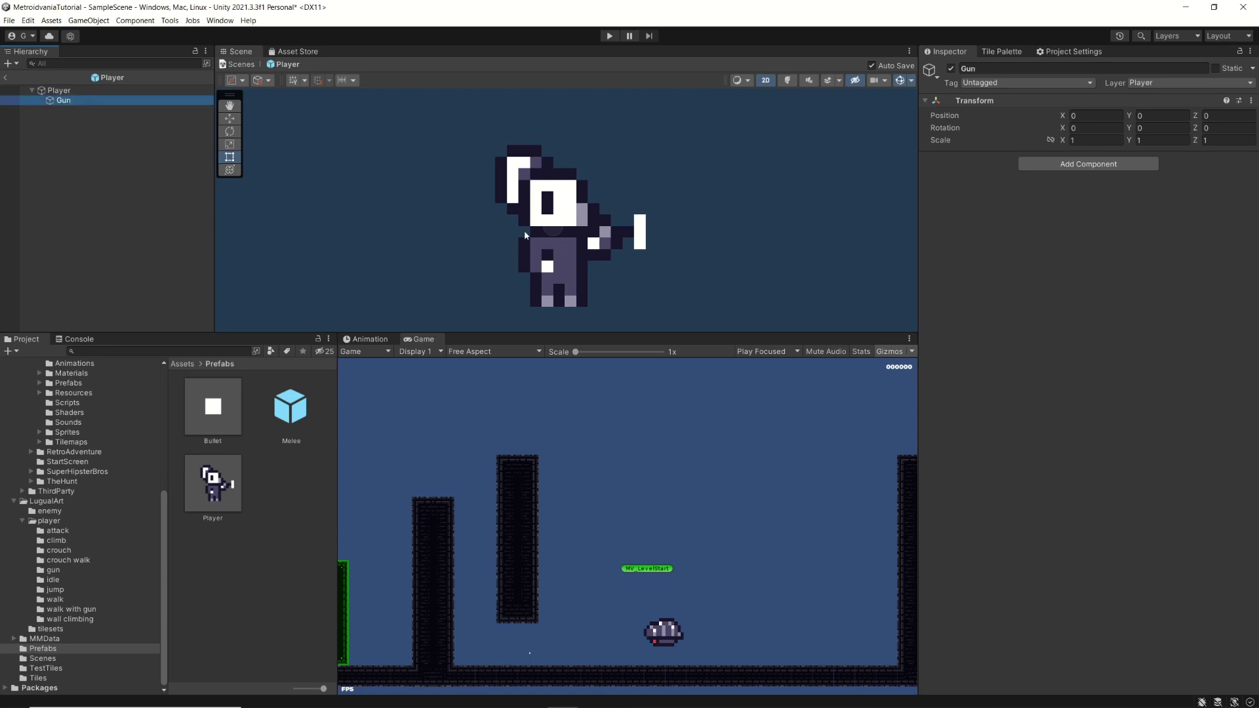
click(1066, 167)
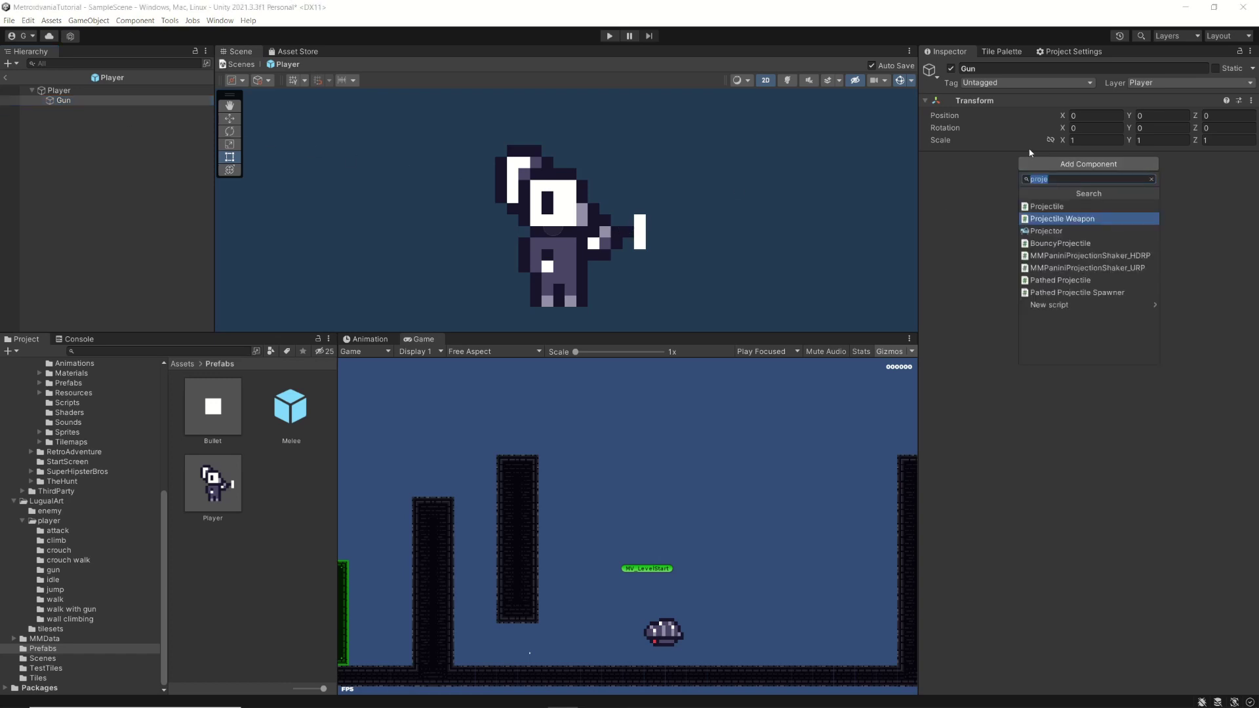
Add a Projectile Weapon component to Gun and expand its Projectile Spawn settings
click(1047, 220)
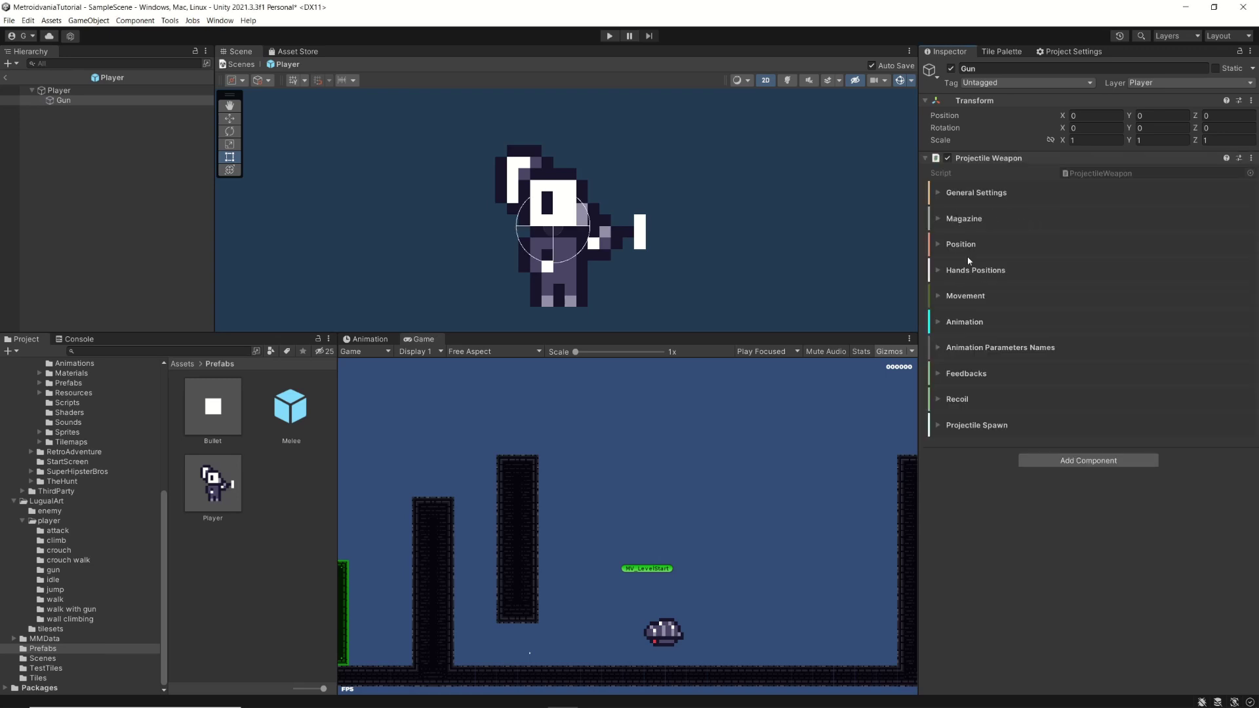
click(939, 193)
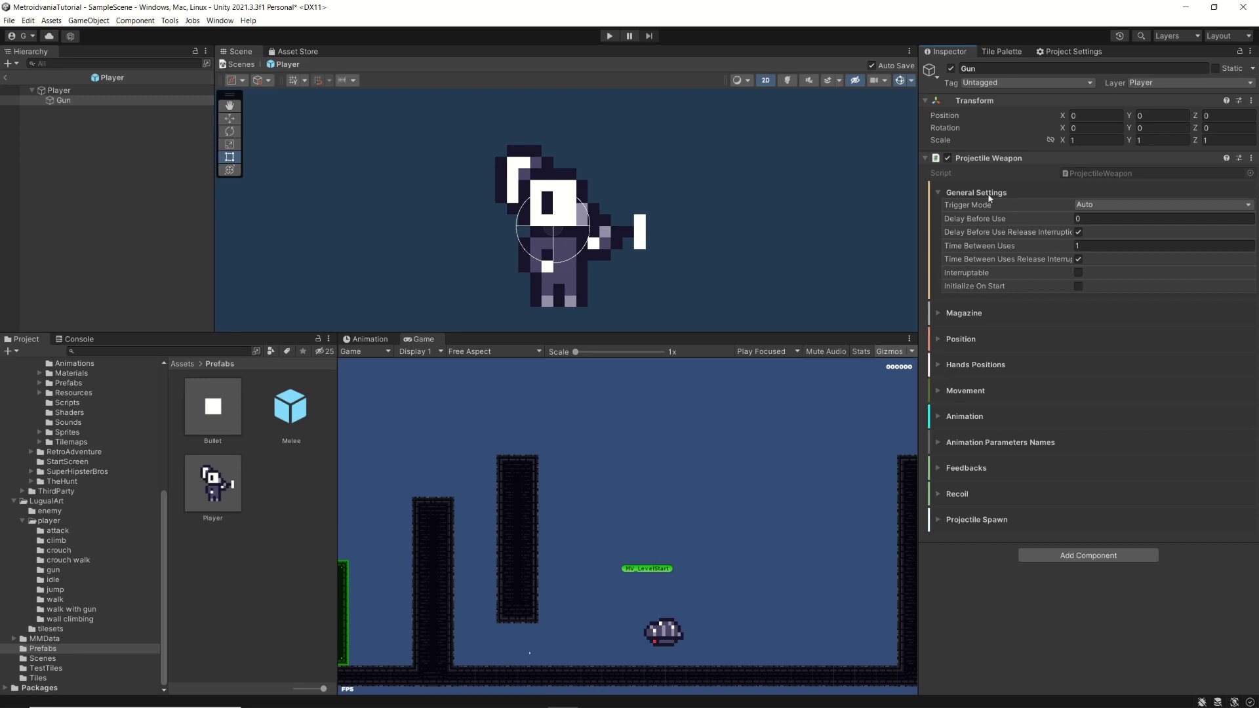
click(939, 193)
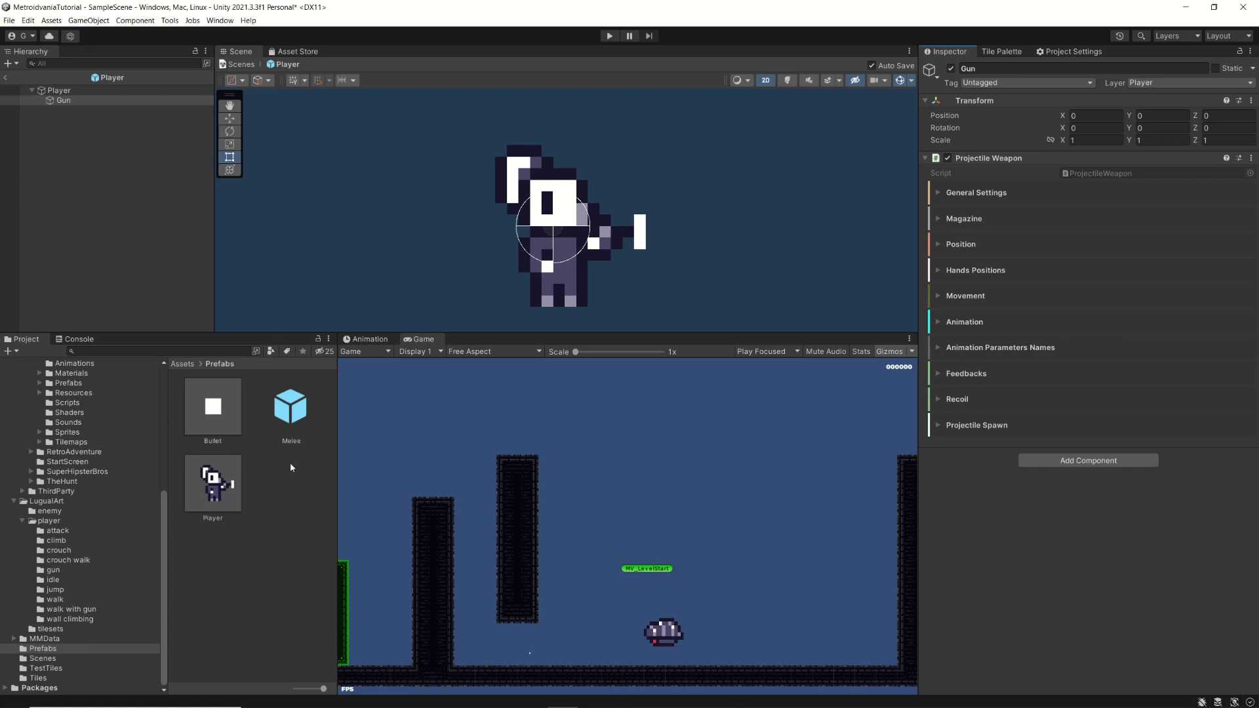
click(938, 425)
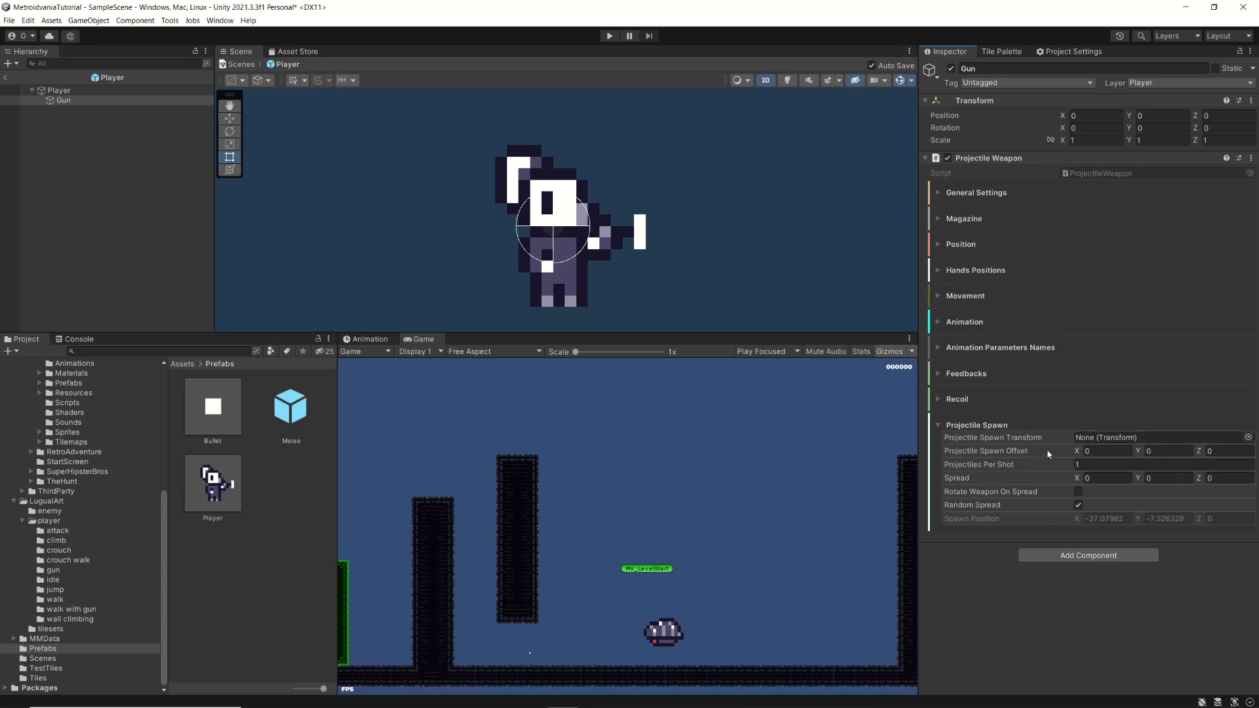
Set the Gun's Projectile Spawn Offset X to 0.5
click(1092, 451)
text(0.48)
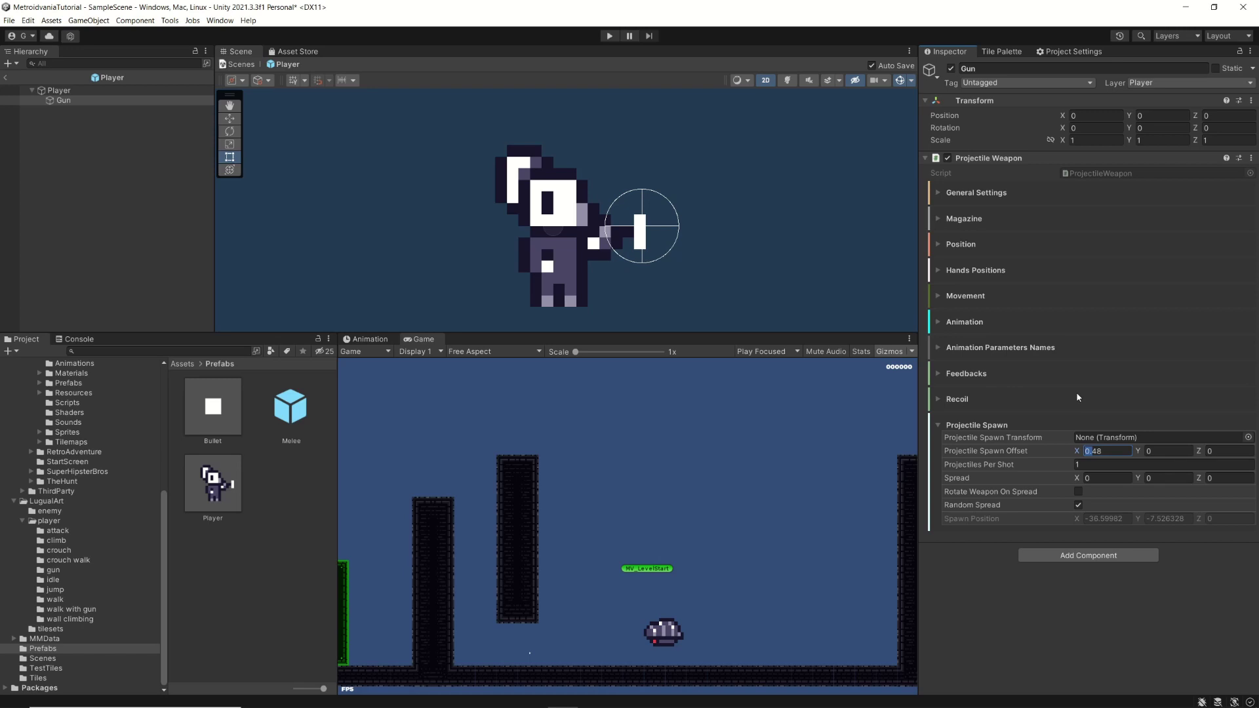
text(5)
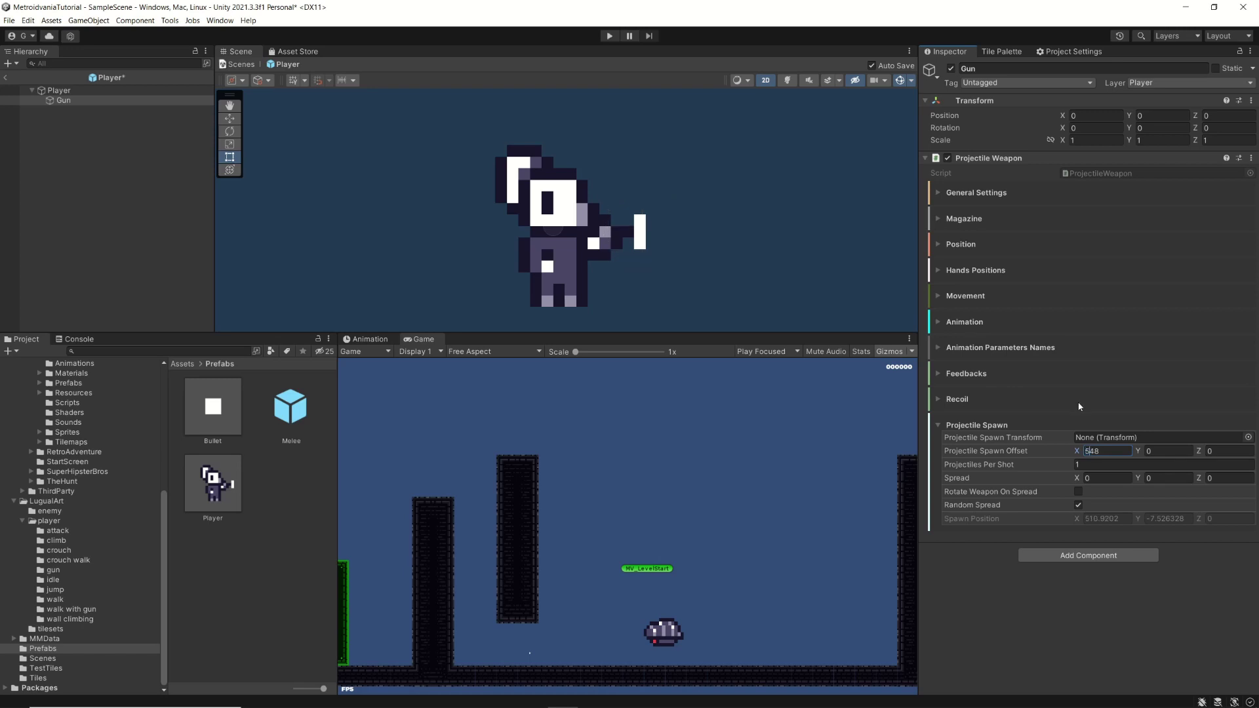
key(BackSpace)
key(Delete)
key(Delete)
text(0.5)
key(Tab)
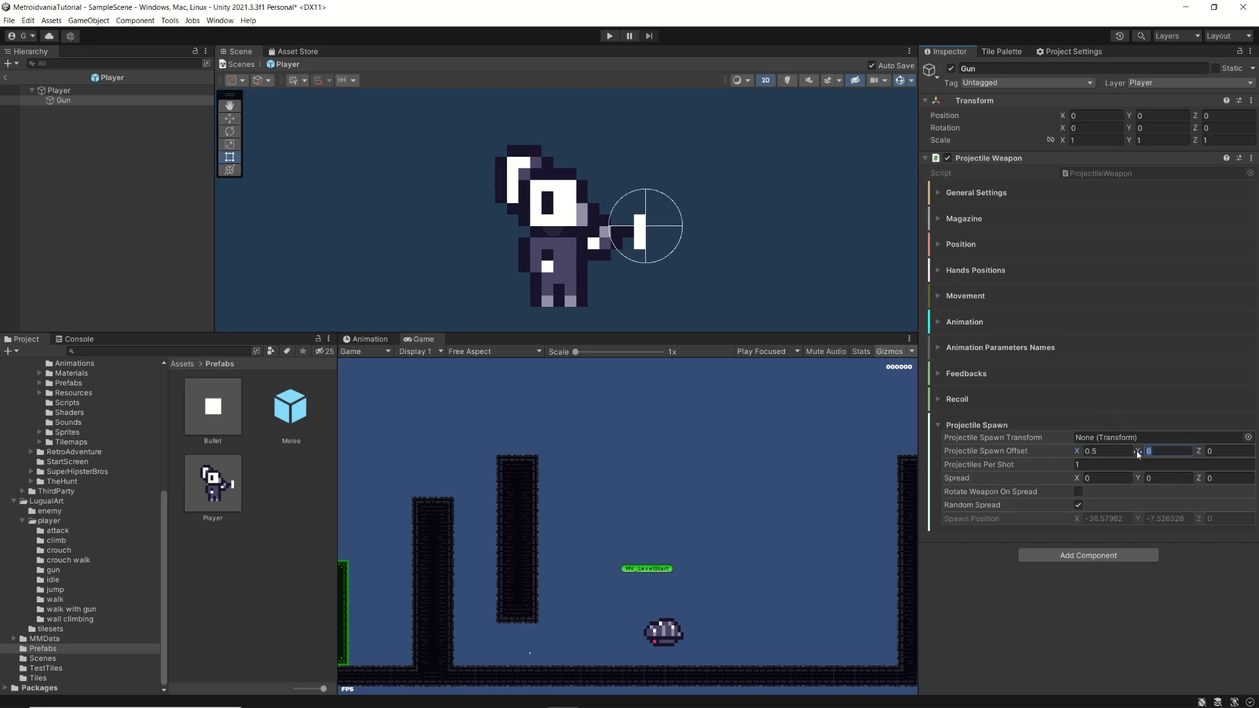
Set the Projectile Spawn Offset Y to -0.03 so the spawn point sits on the barrel
drag(1137, 454, 1135, 451)
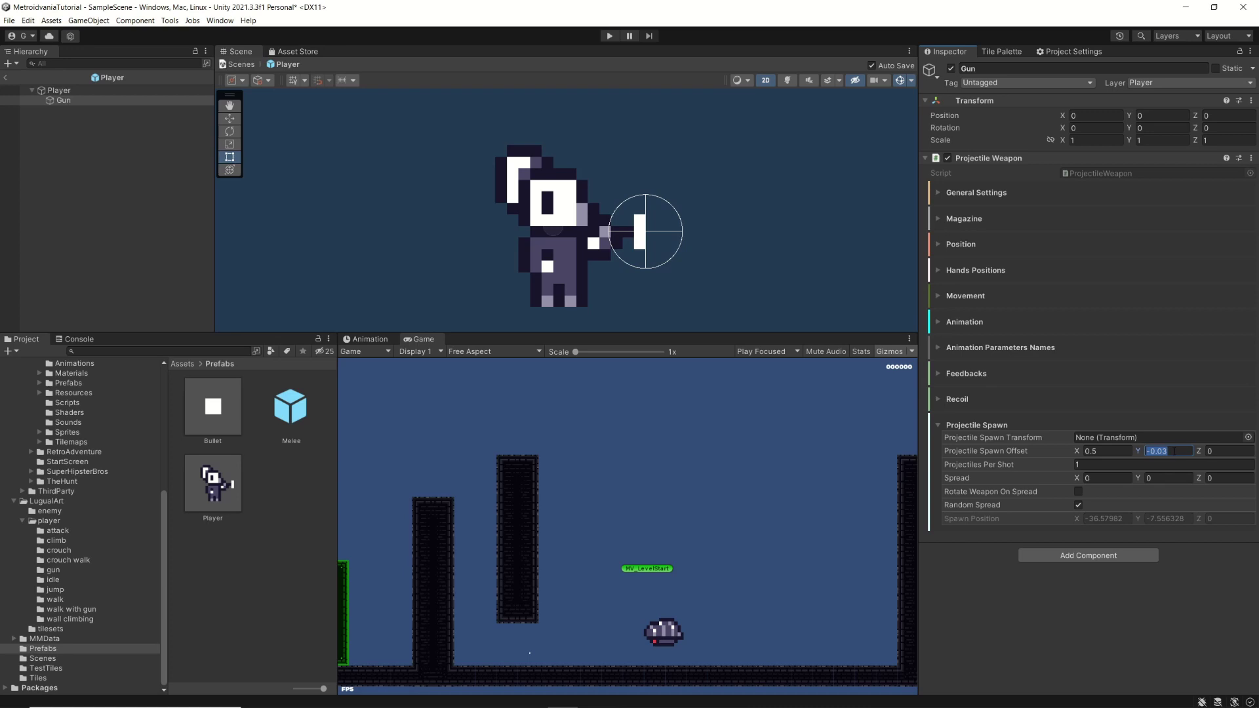
key(BackSpace)
text(5)
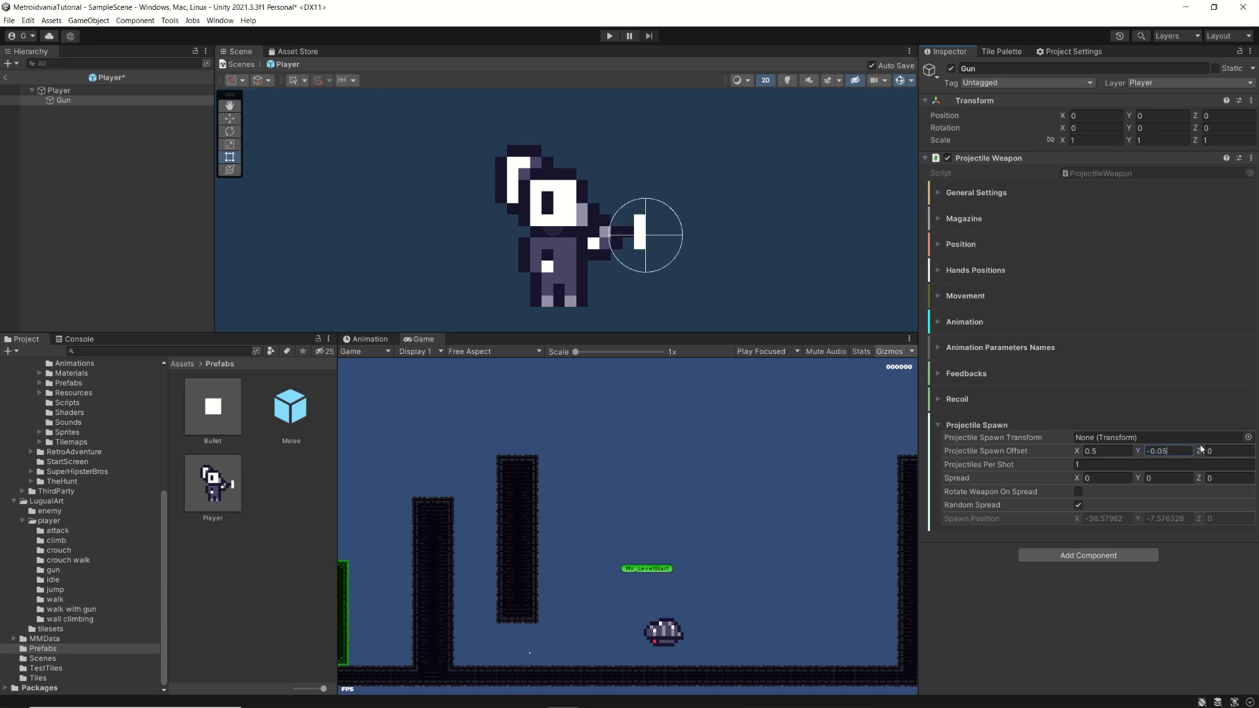
key(BackSpace)
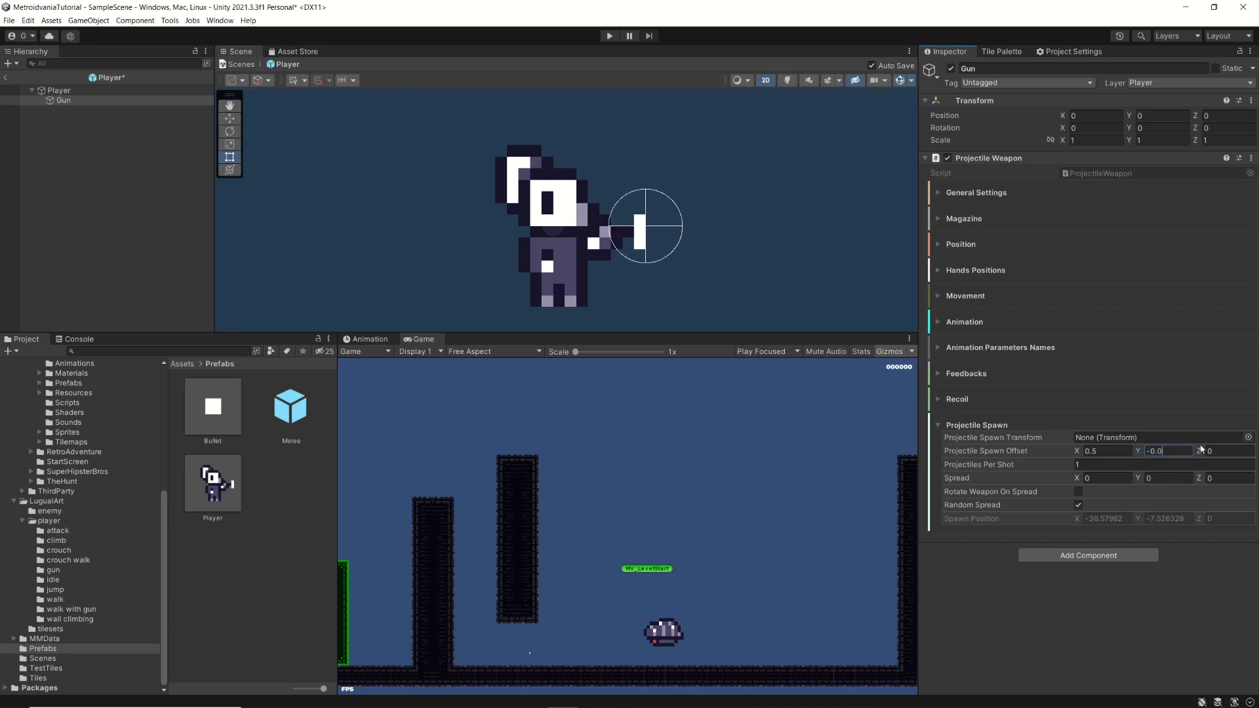
text(5)
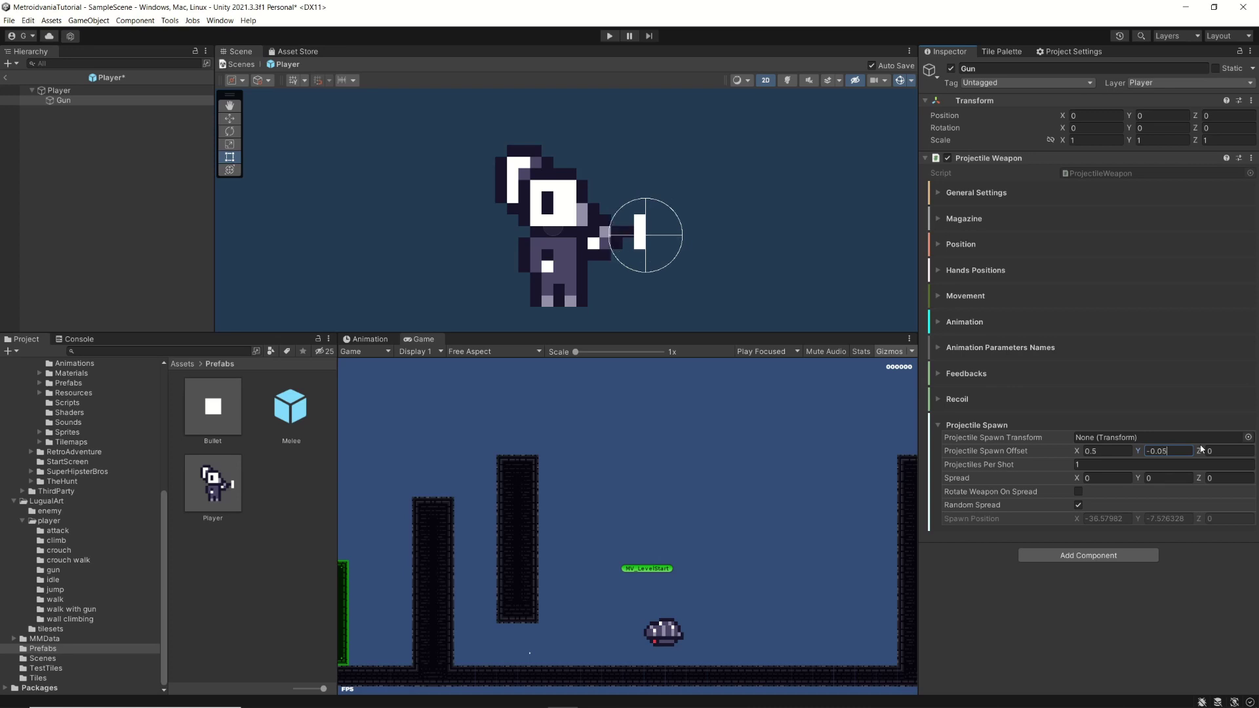
key(BackSpace)
text(3)
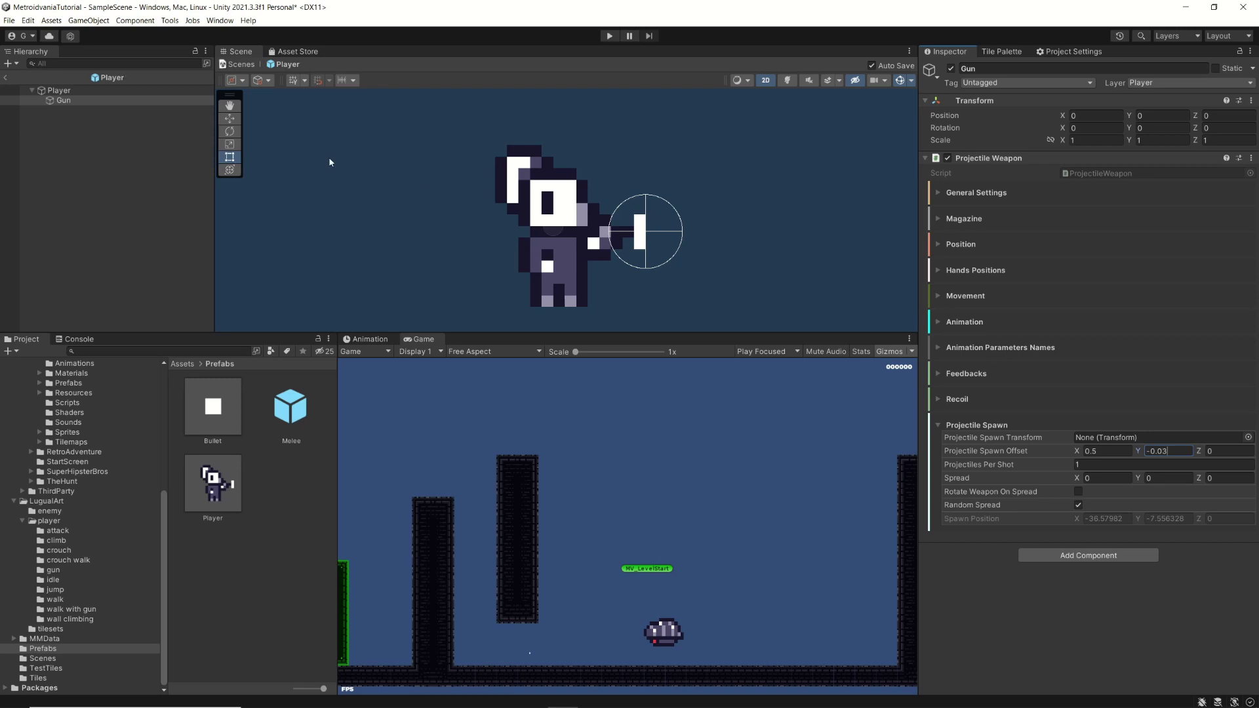
key(Return)
Save Gun as a prefab in Prefabs and delete the Gun object from the Player
drag(286, 483, 286, 483)
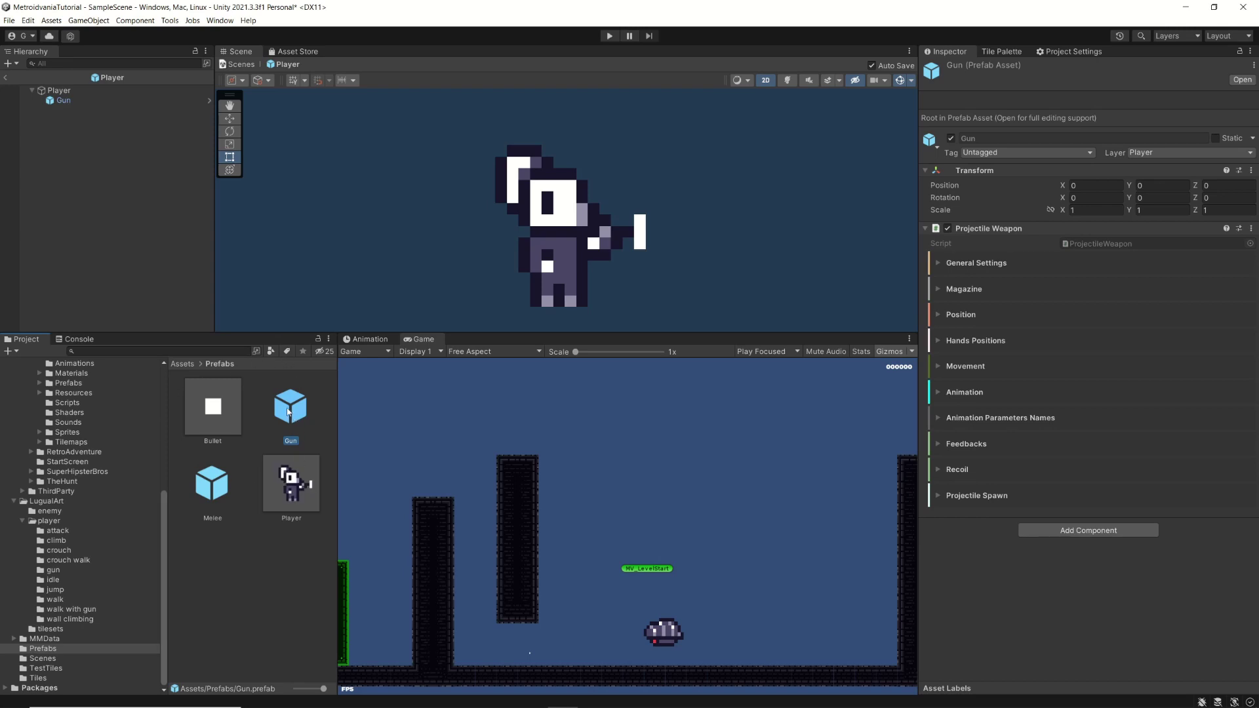
click(65, 101)
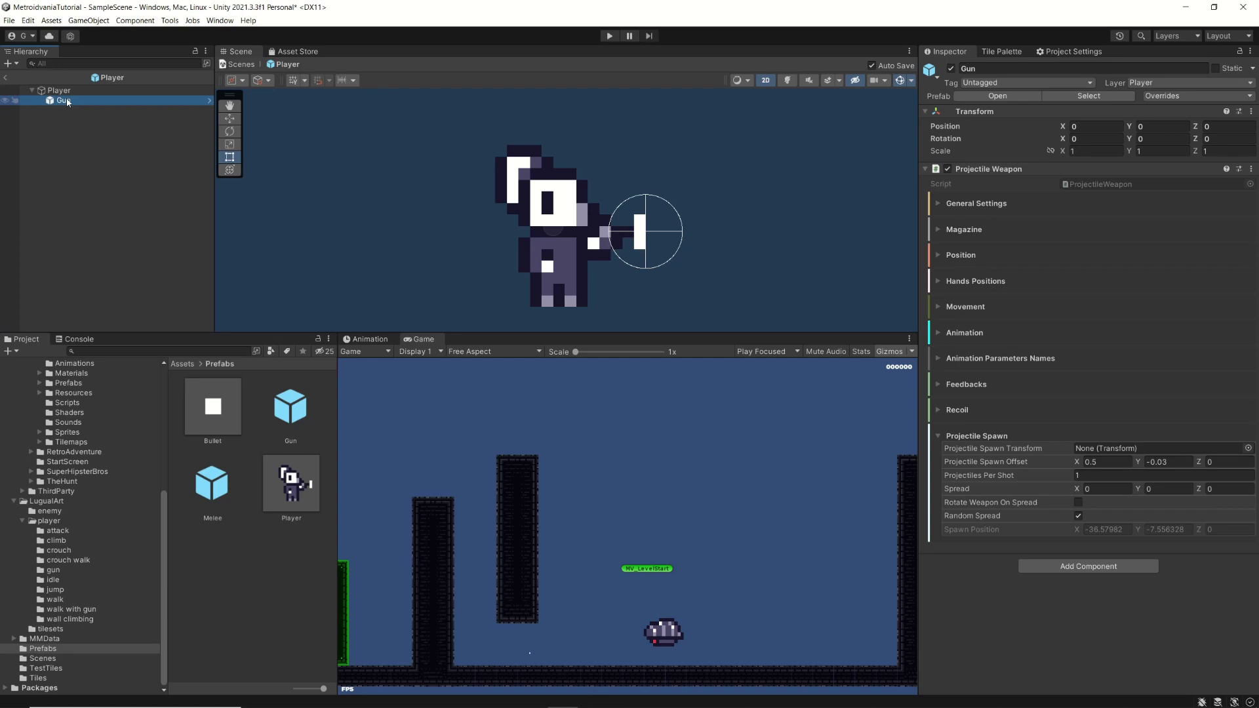
key(Delete)
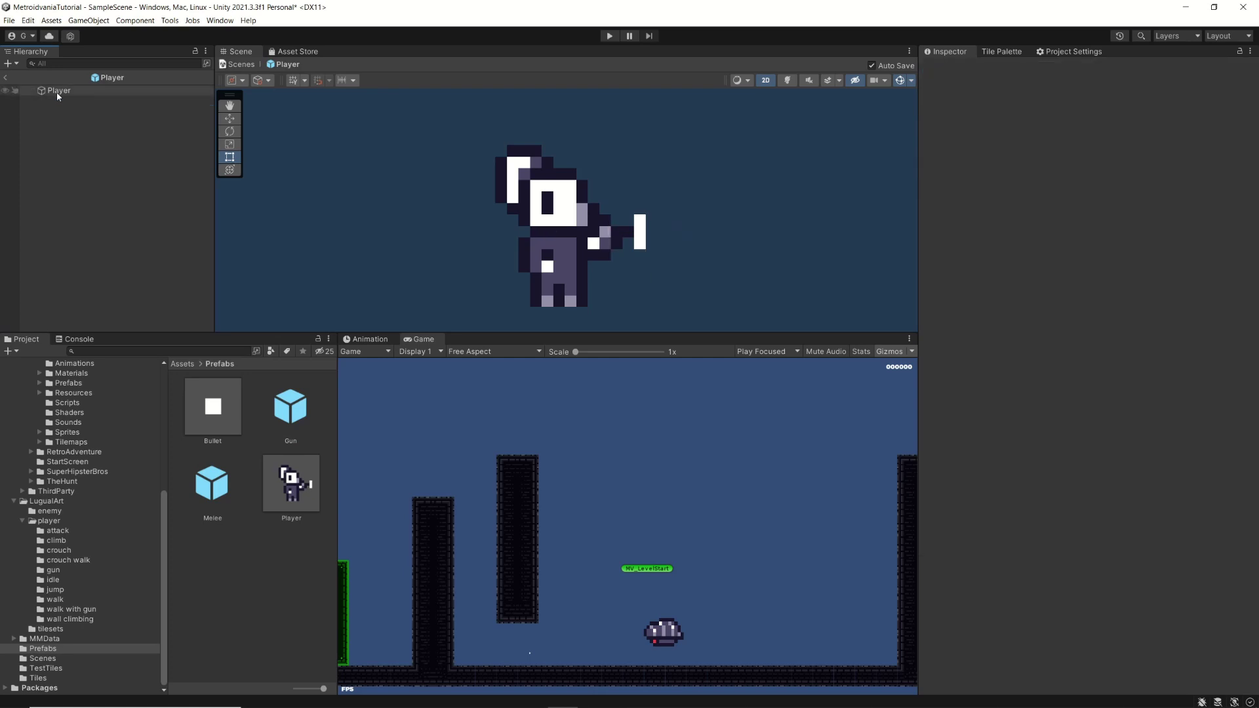
click(56, 92)
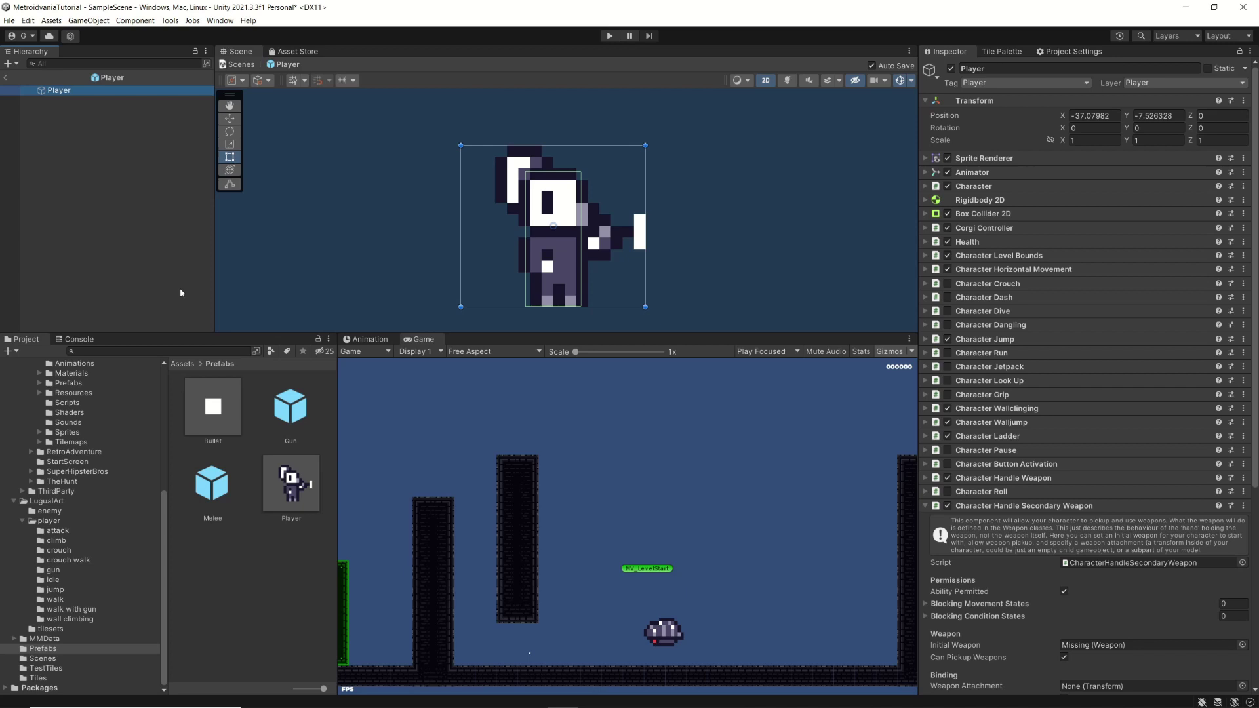
right_click(68, 94)
click(46, 191)
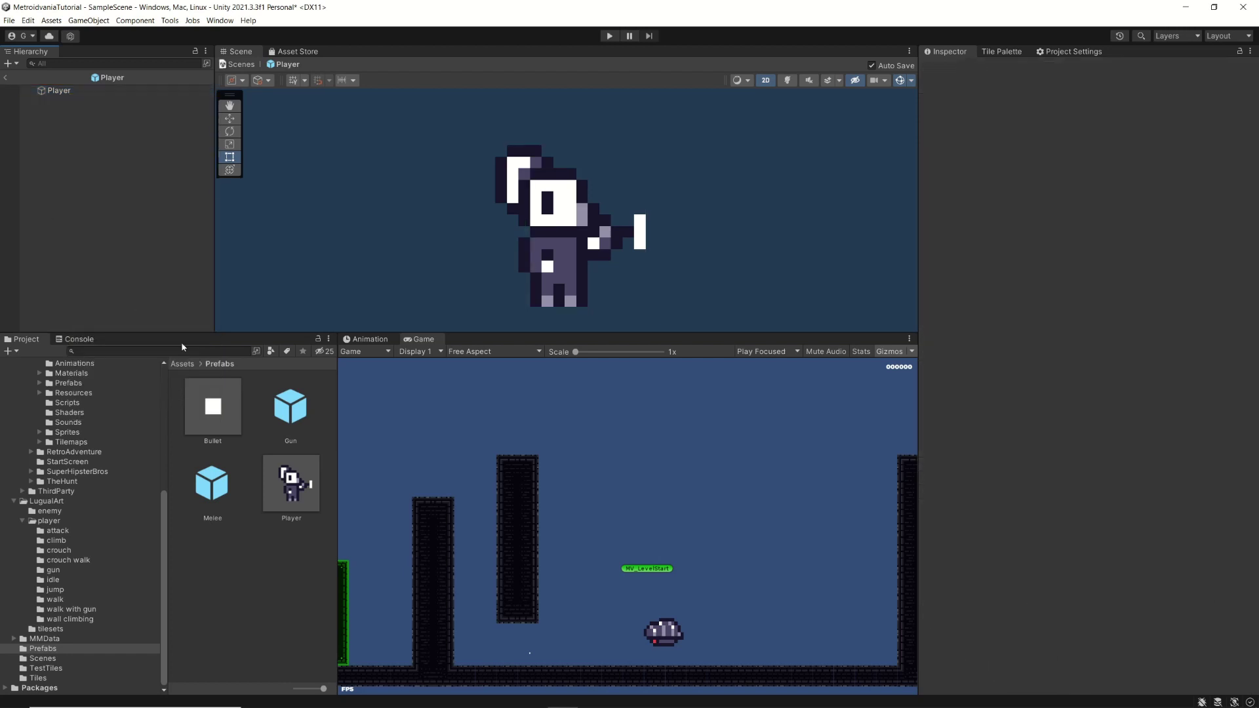
Open the Gun prefab from Prefabs in Prefab Mode
click(299, 413)
click(956, 500)
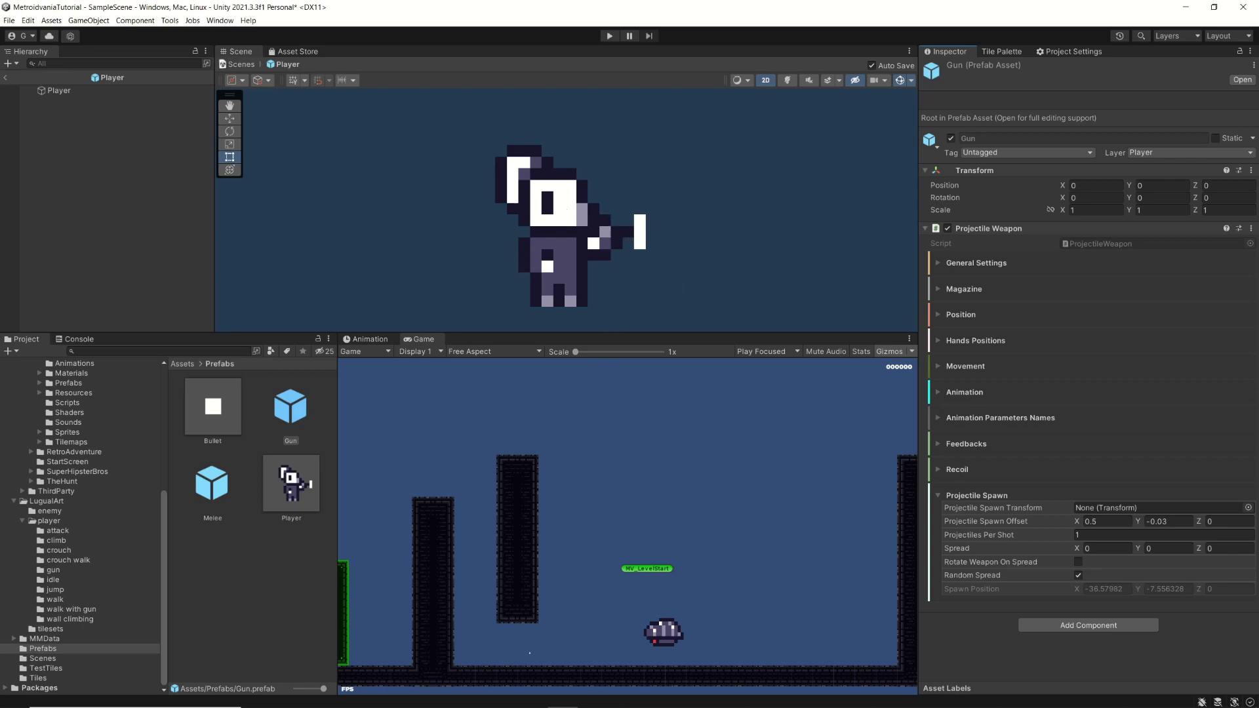
double_click(290, 410)
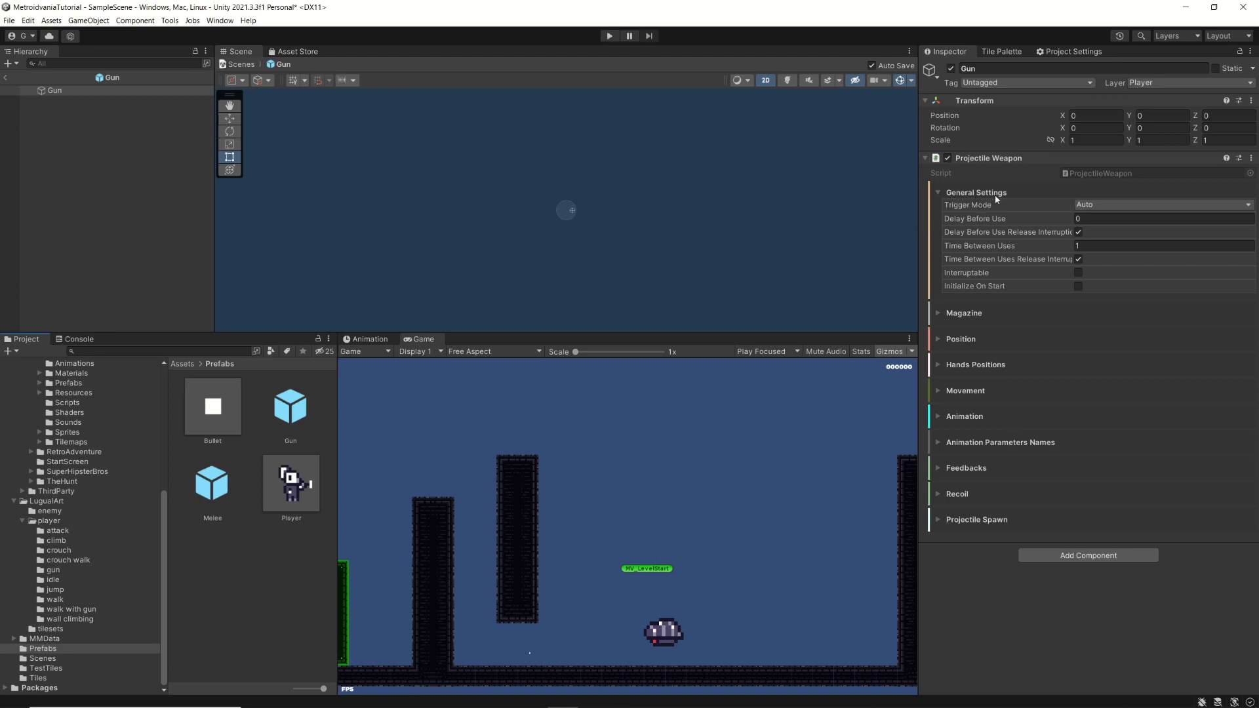
Set Trigger Mode to Semi Auto and untick Delay Before Use Release Interruption
mouse_move(960, 209)
click(1094, 205)
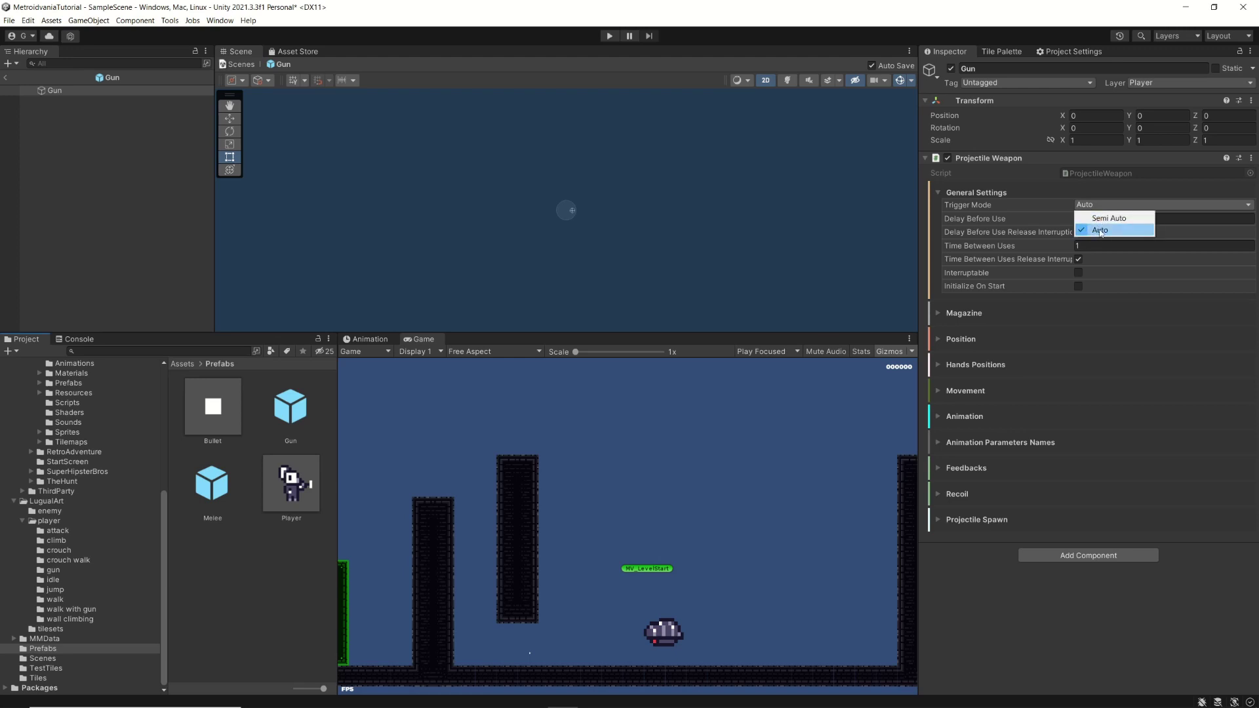
click(1099, 229)
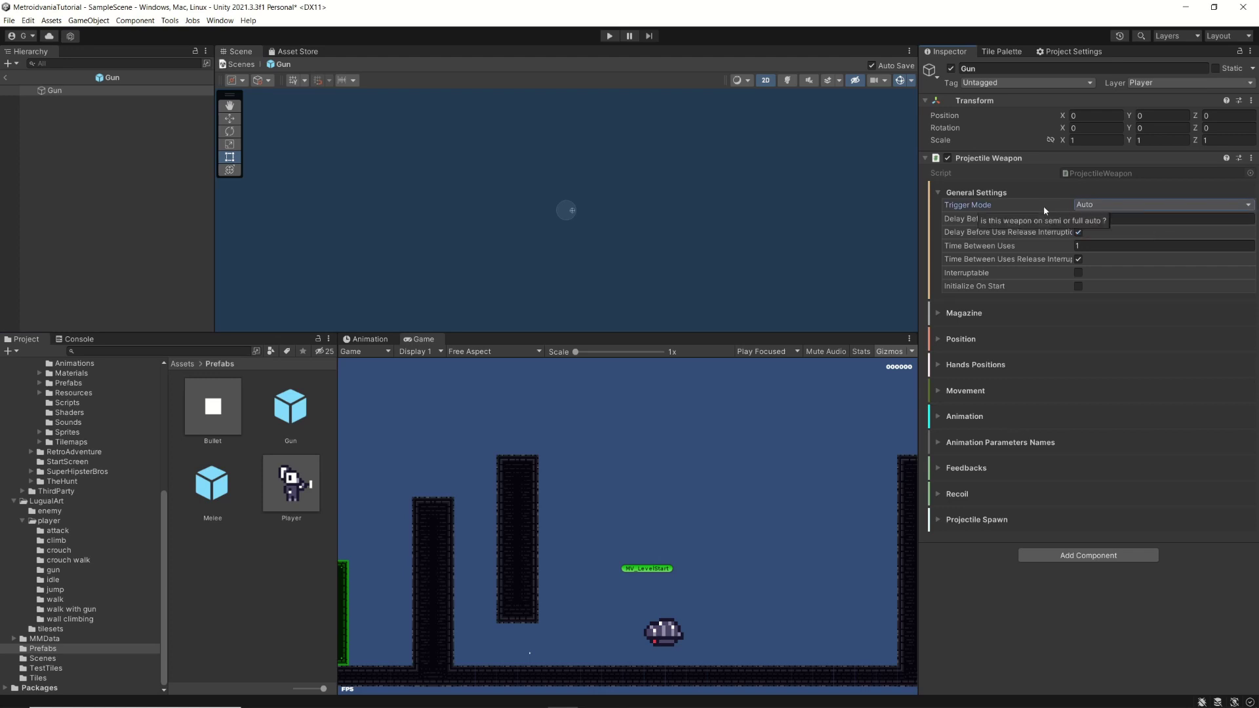
click(1084, 206)
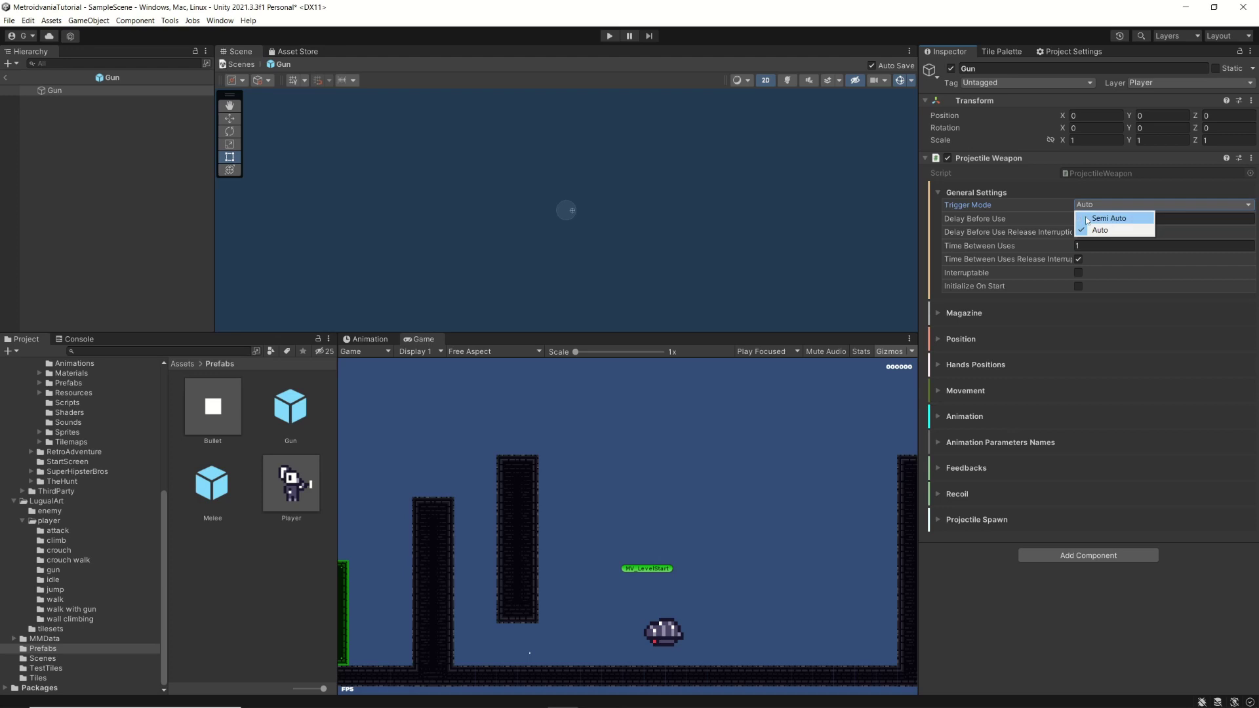
click(1118, 220)
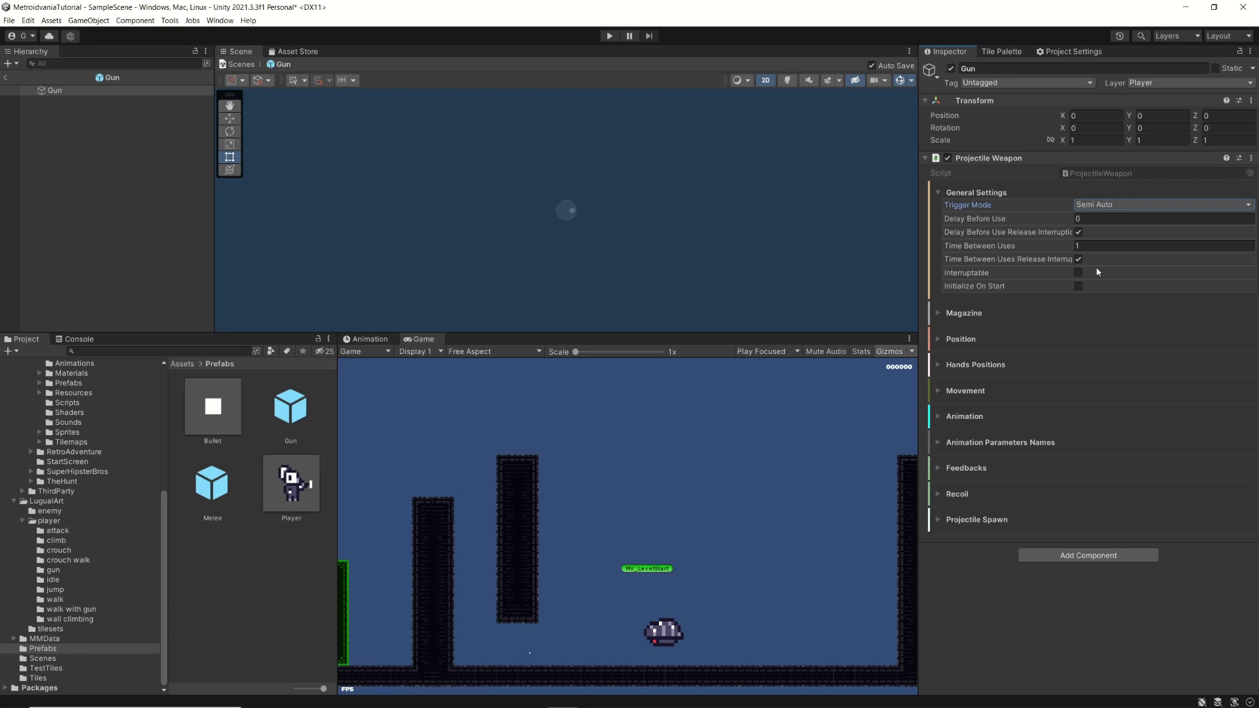
click(1079, 233)
Set Time Between Uses to 0.3 and untick its Release Interruption option
click(1089, 246)
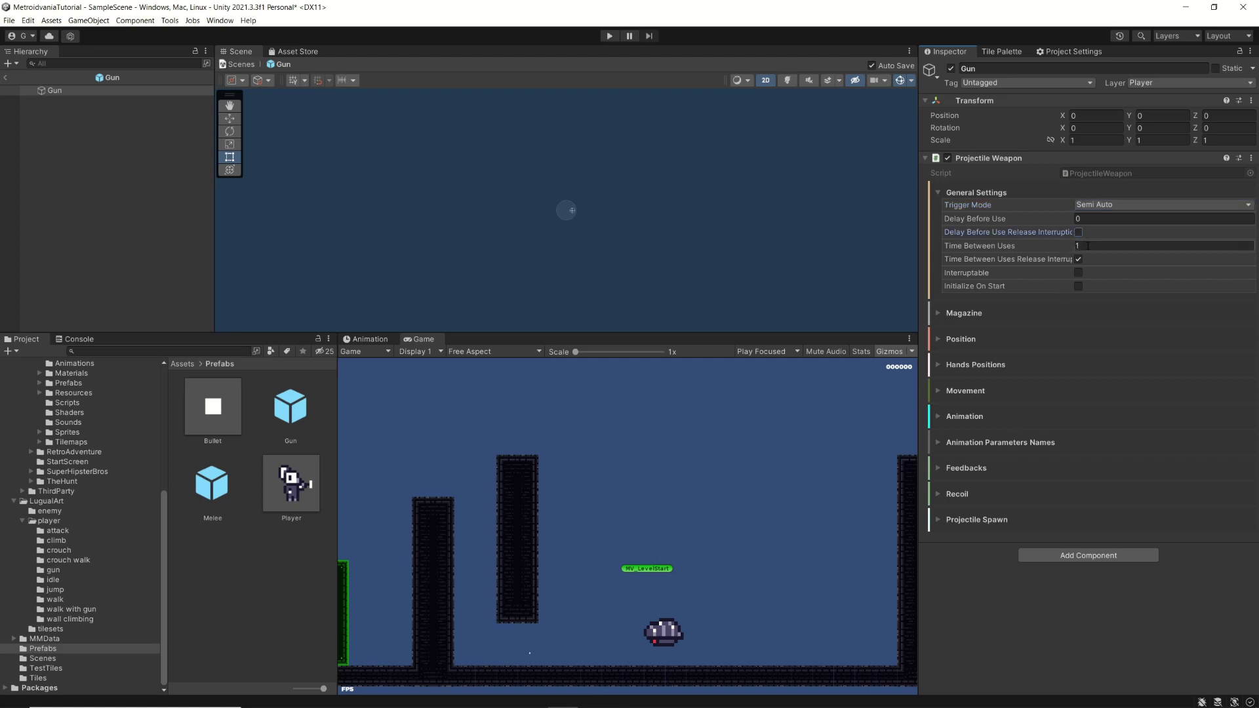
double_click(1089, 246)
mouse_move(1031, 204)
text(0.3)
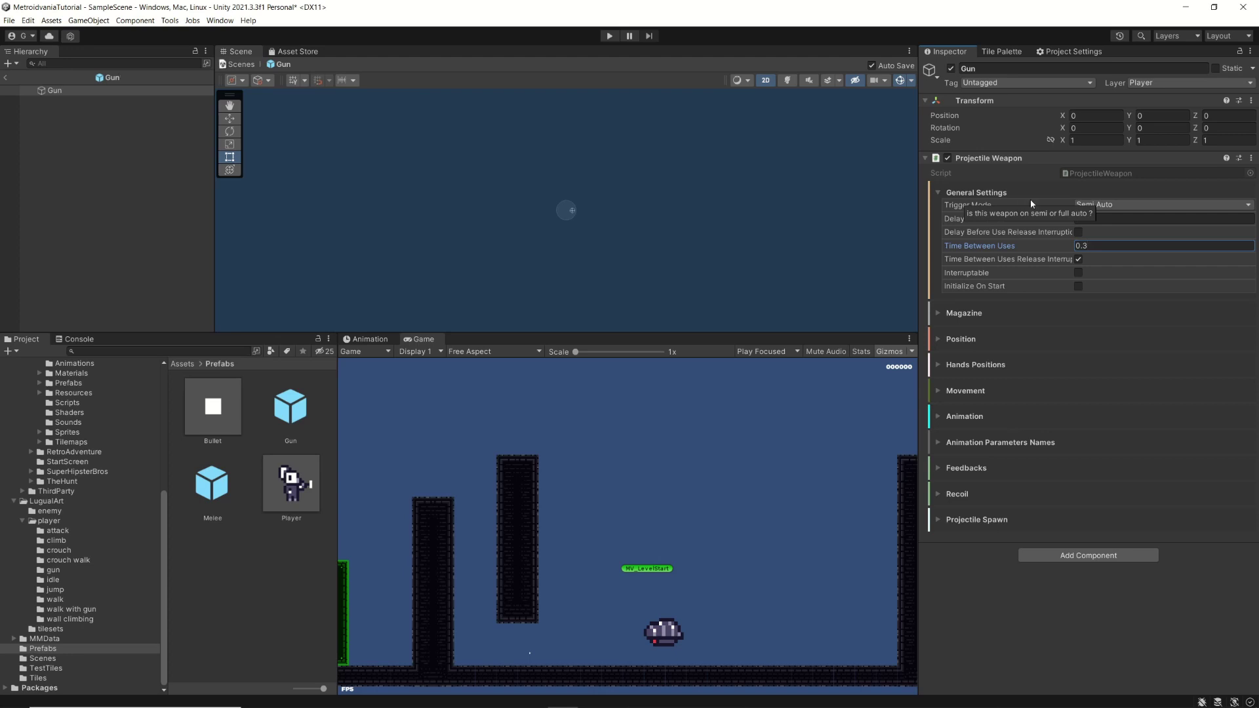
click(1078, 260)
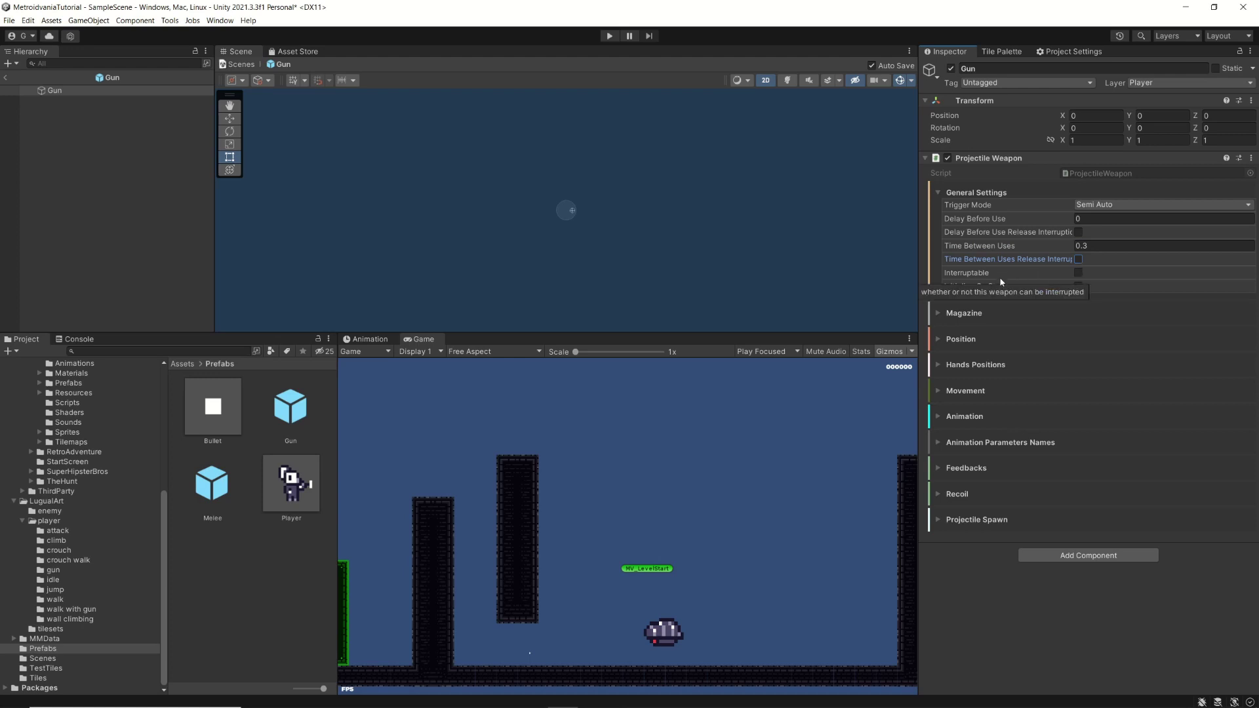
click(937, 313)
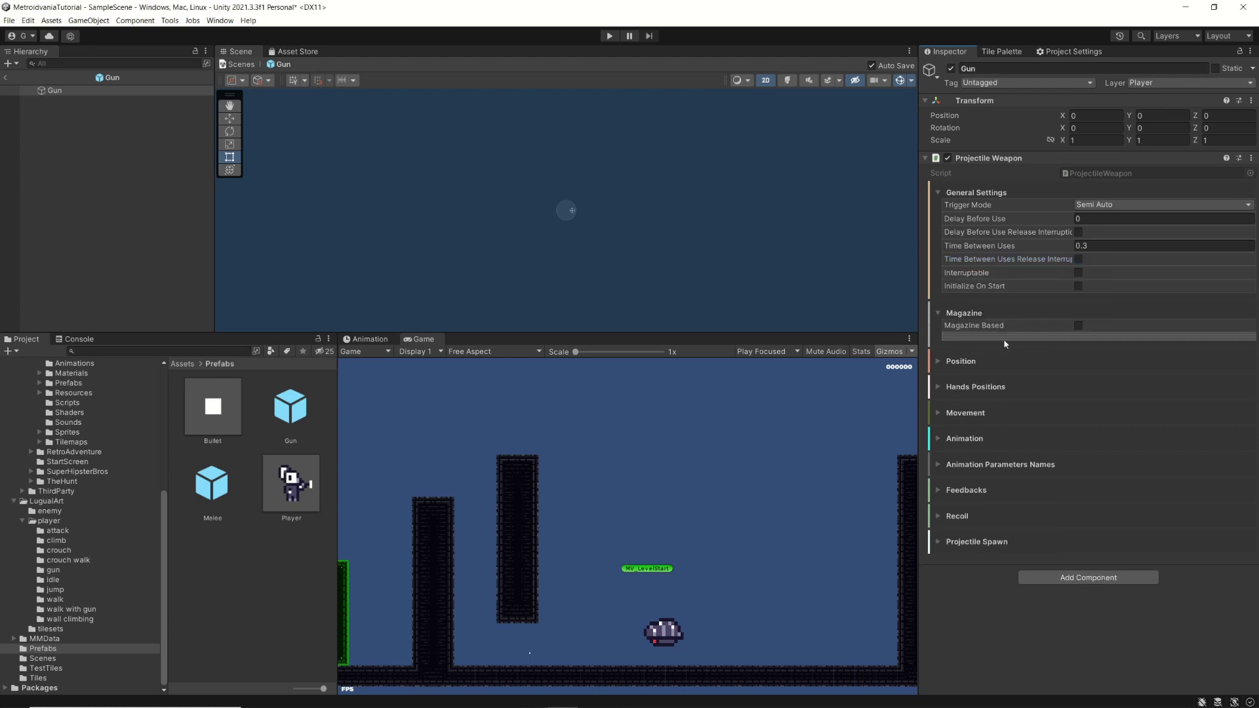
Check the Magazine options but leave Magazine Based off, then show the Position settings
click(1079, 326)
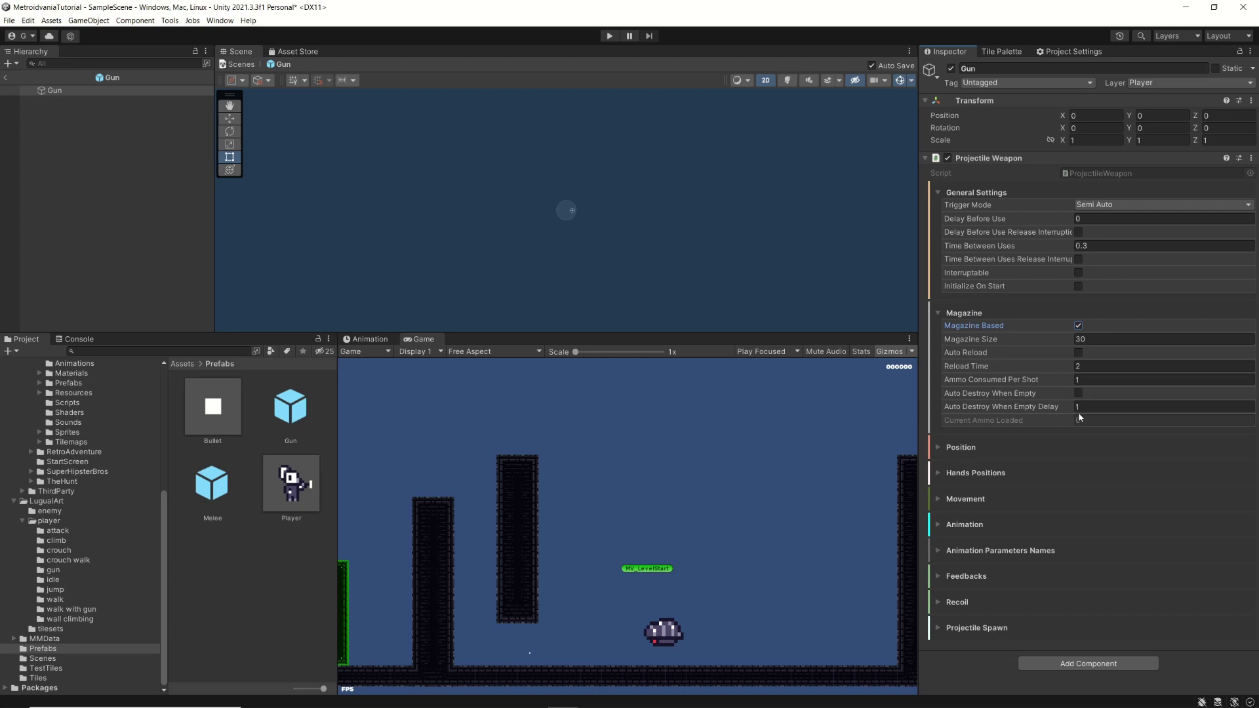
click(1078, 326)
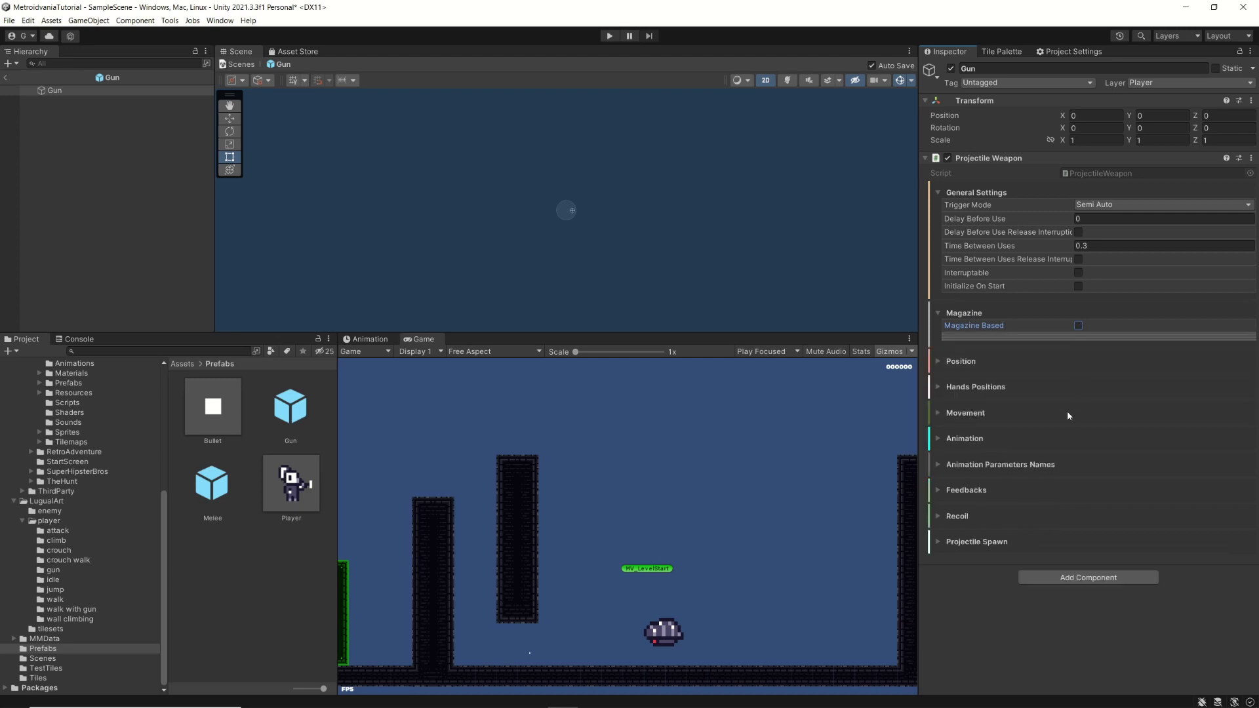
click(939, 360)
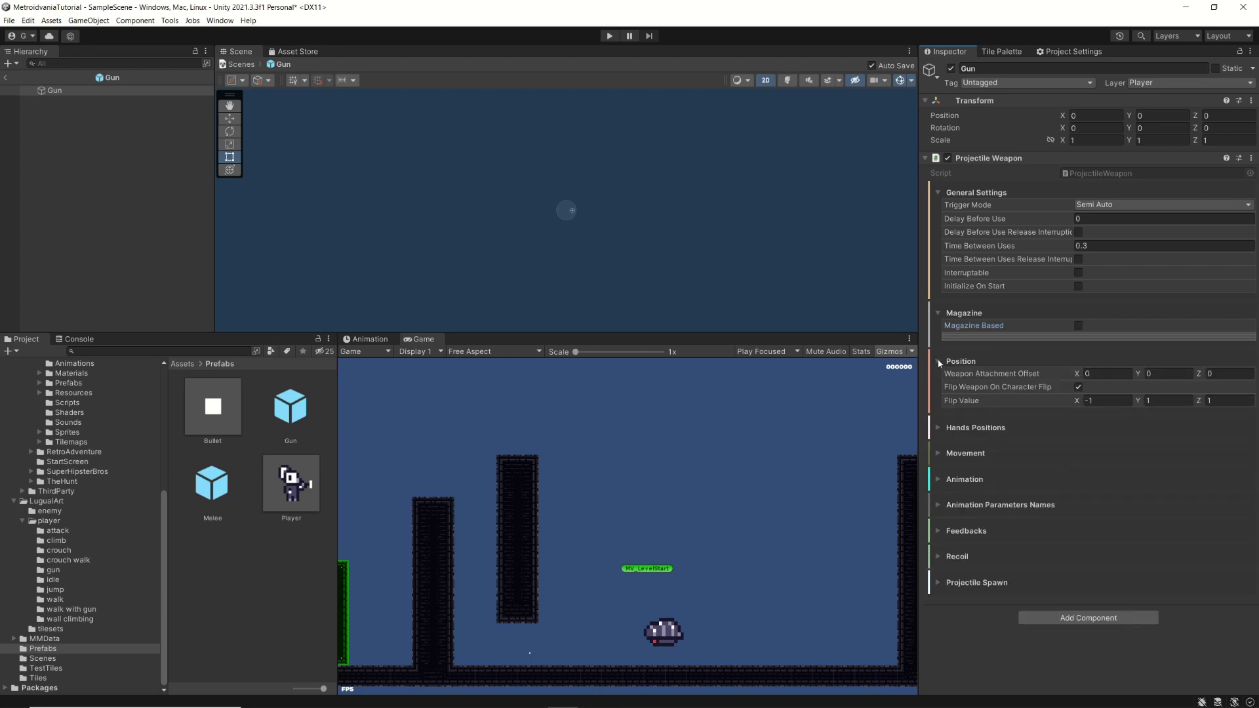
click(939, 428)
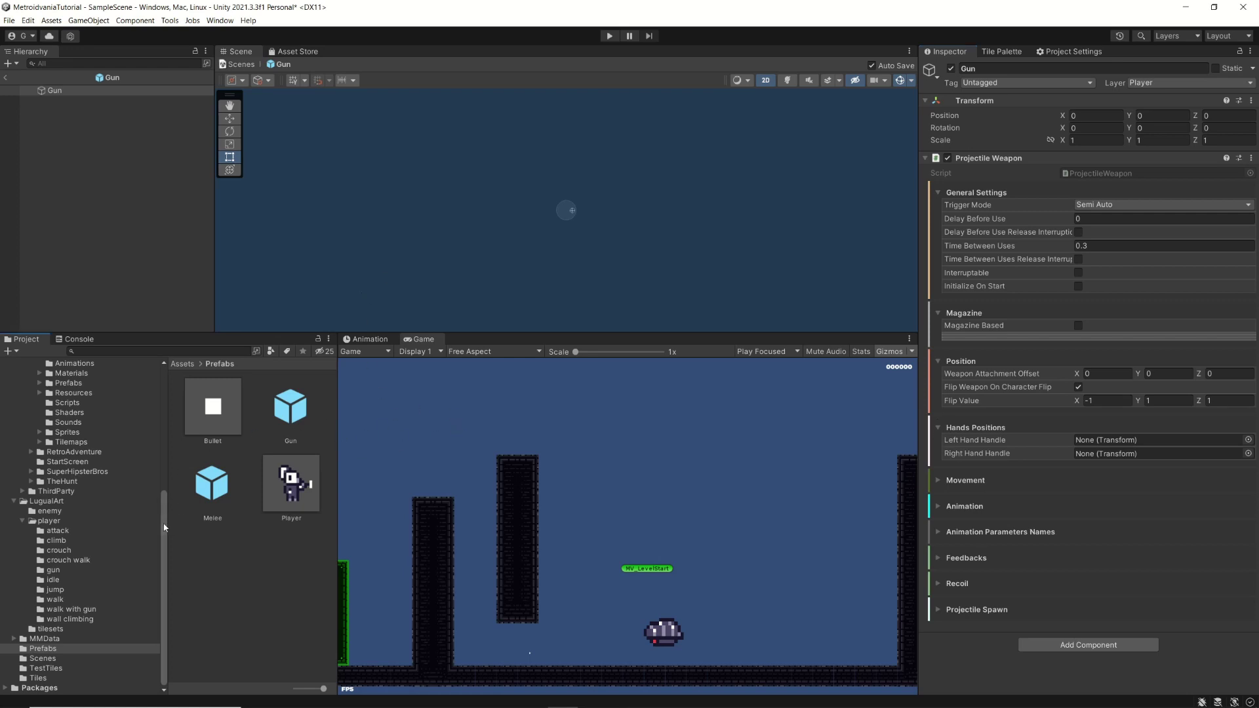
scroll(20, 467, up, 10)
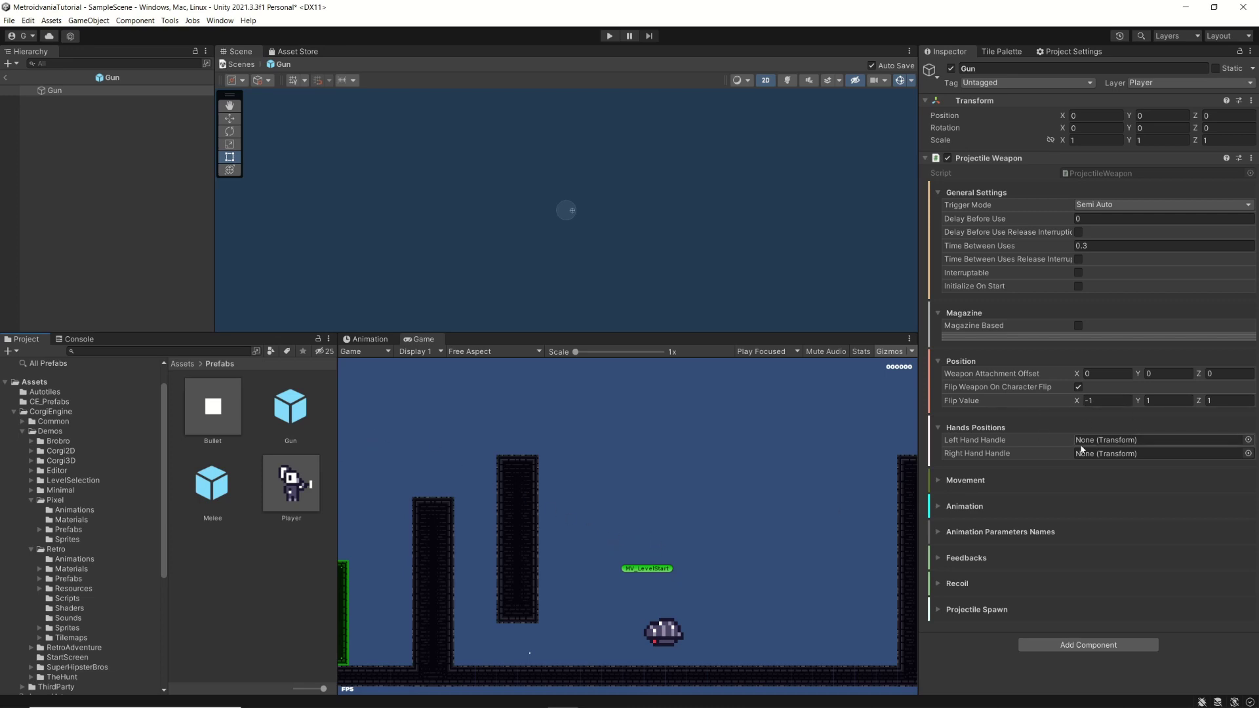
click(938, 362)
click(937, 387)
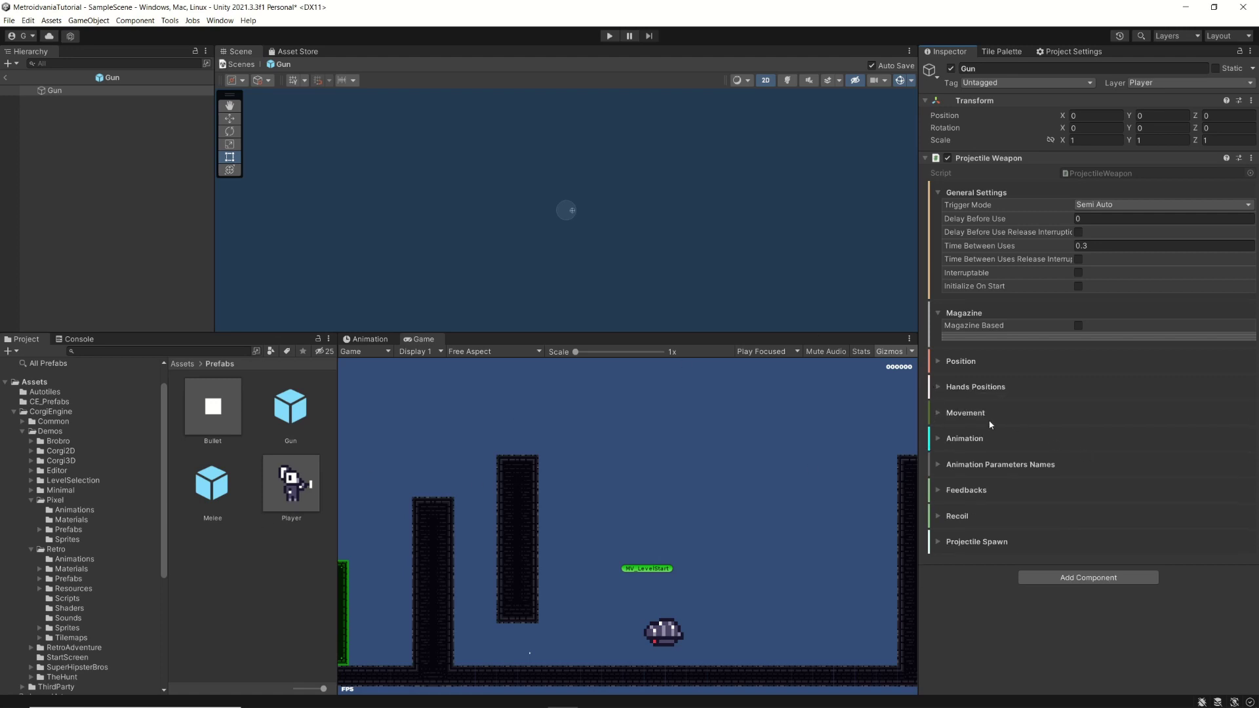
Glance at the Animation settings, then expand Recoil to show recoil on use and miss off
click(940, 443)
click(939, 443)
click(938, 516)
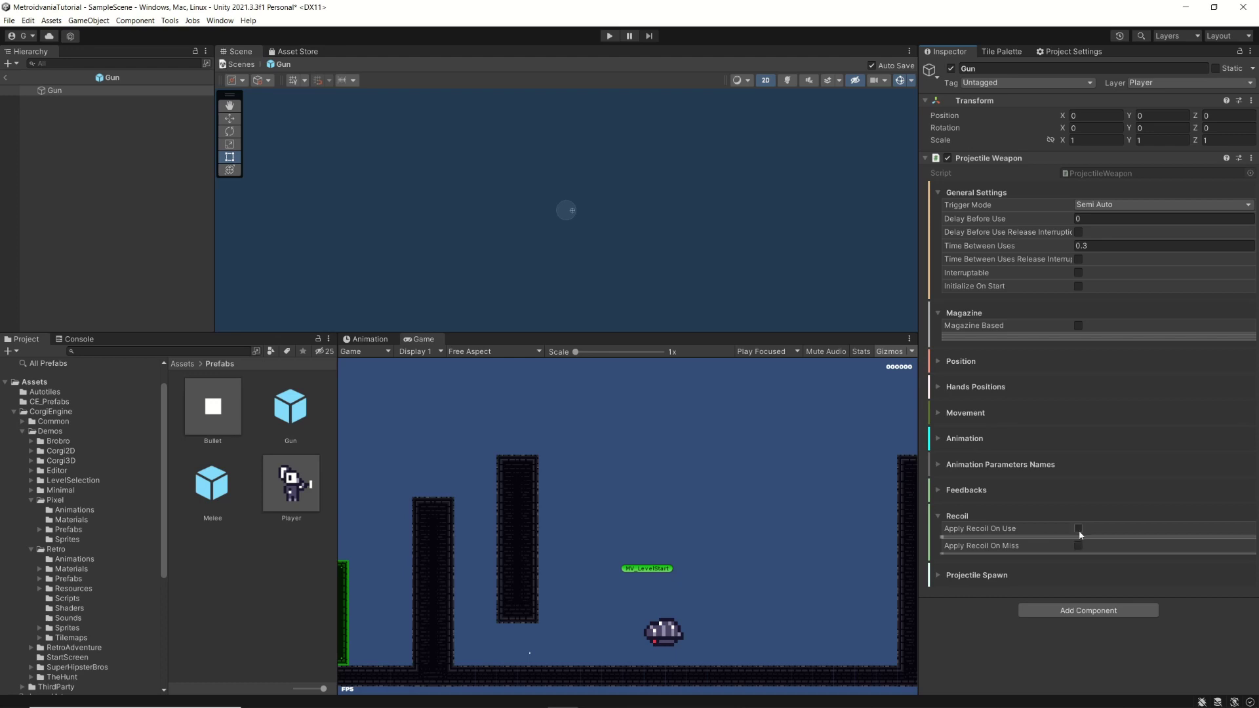
Fold the Gun's Recoil settings, try dropping the Bullet prefab, then fold the Projectile Weapon component
click(941, 517)
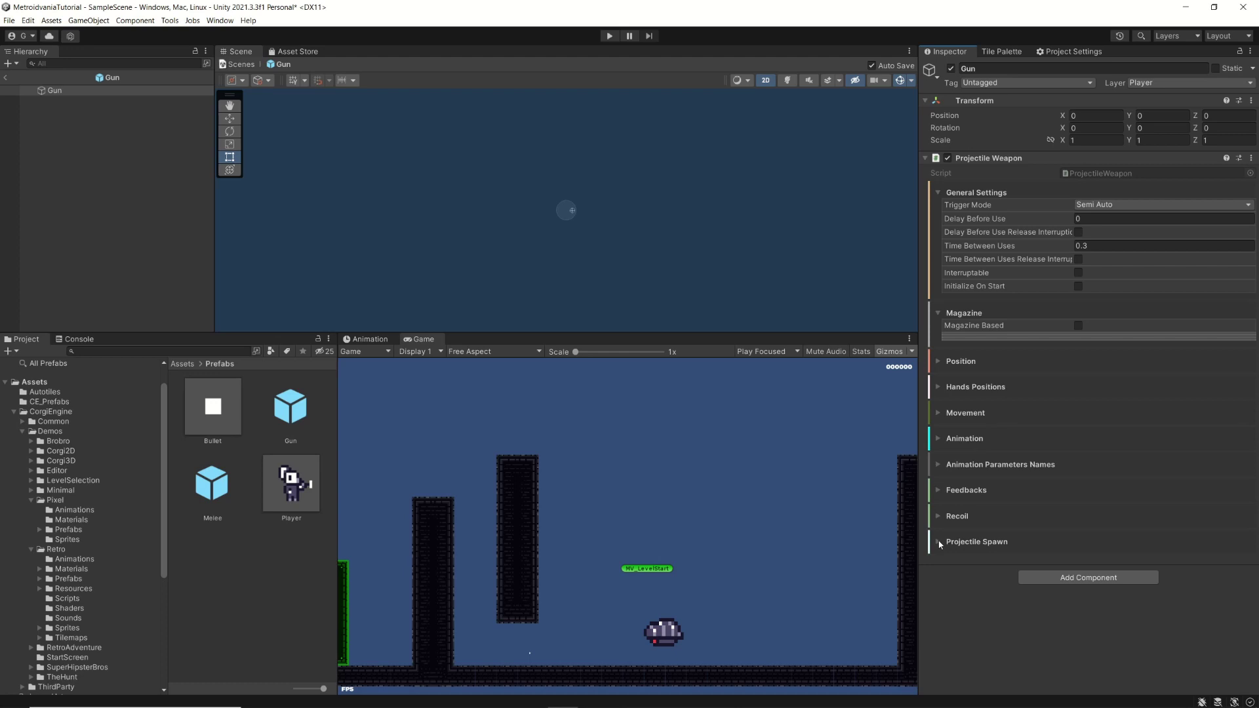
click(938, 542)
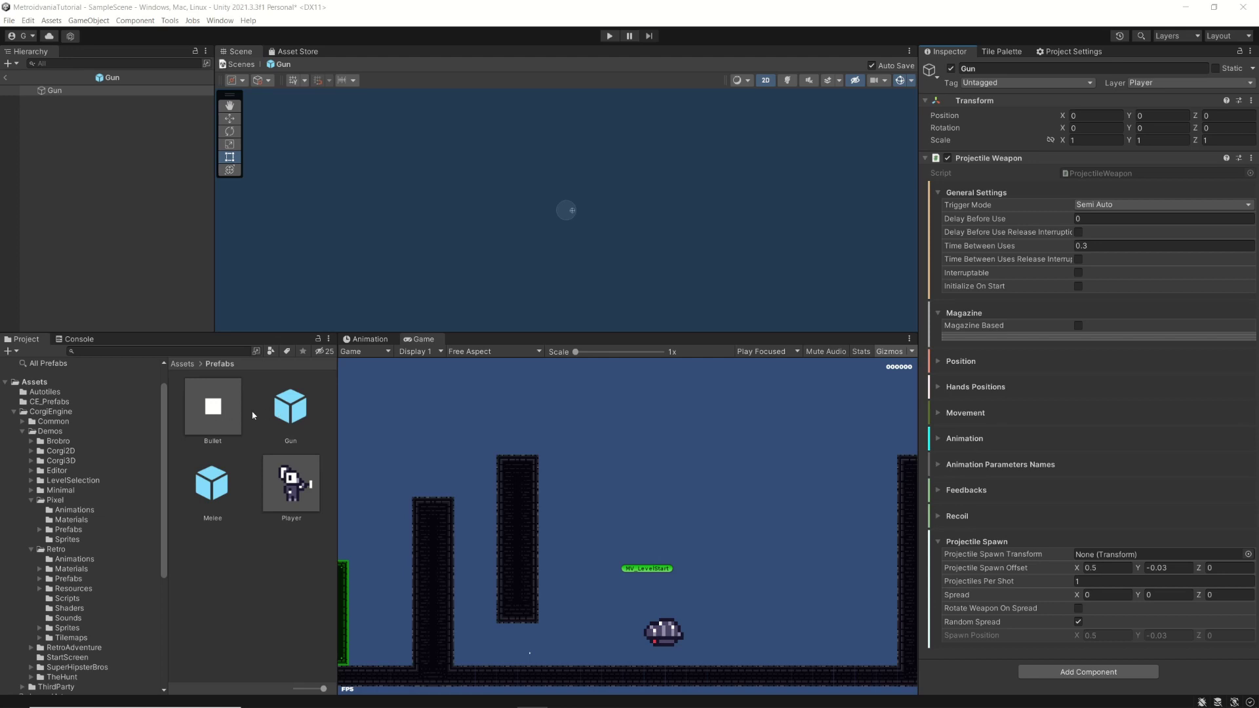
mouse_move(209, 408)
mouse_down()
mouse_move(1135, 515)
mouse_move(1139, 556)
mouse_move(828, 490)
mouse_move(632, 479)
mouse_move(974, 508)
mouse_move(1021, 323)
mouse_move(1044, 319)
mouse_move(1085, 219)
mouse_move(249, 415)
mouse_move(213, 408)
mouse_up()
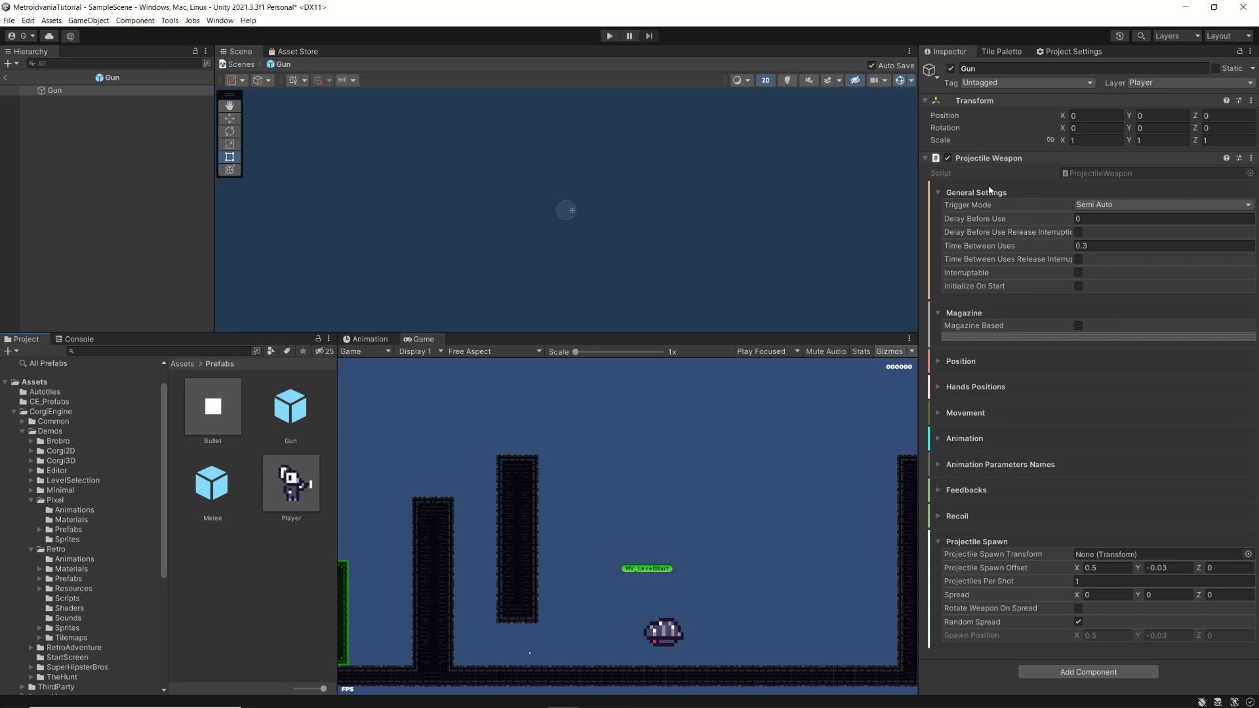
click(924, 158)
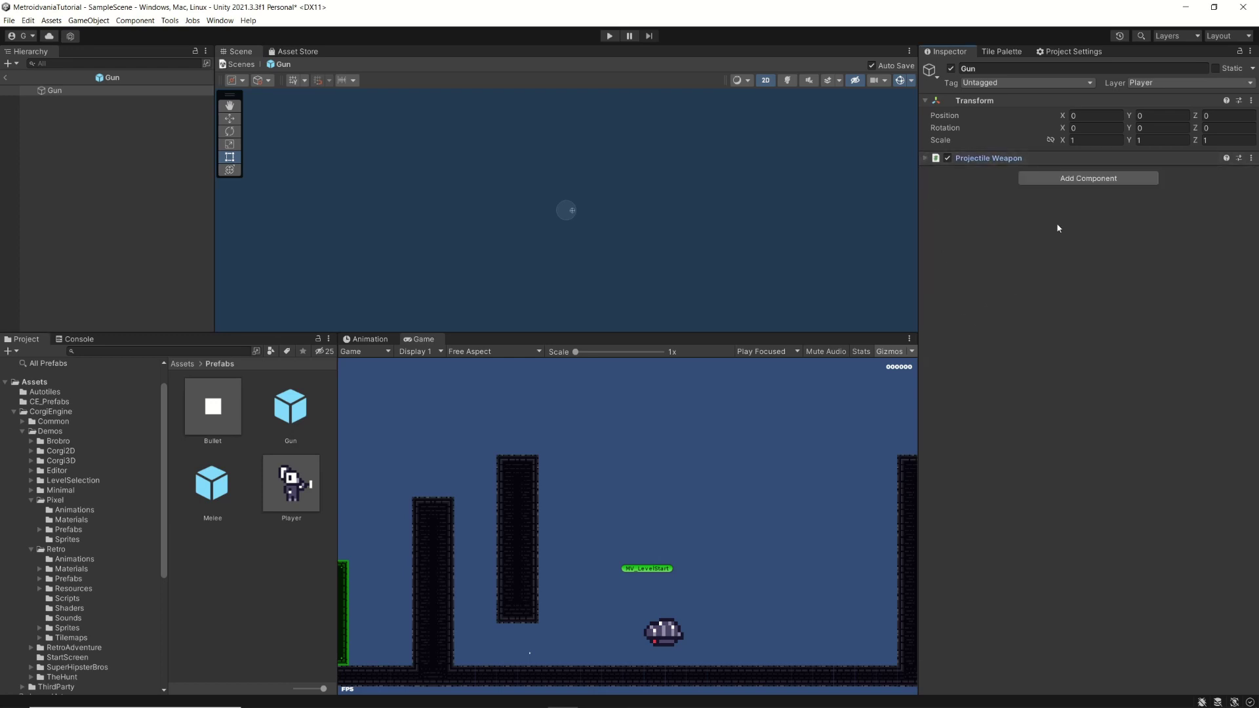
Add an MMSimpleObjectPooler to the Gun that pools the Bullet prefab with pool size 20
click(1053, 180)
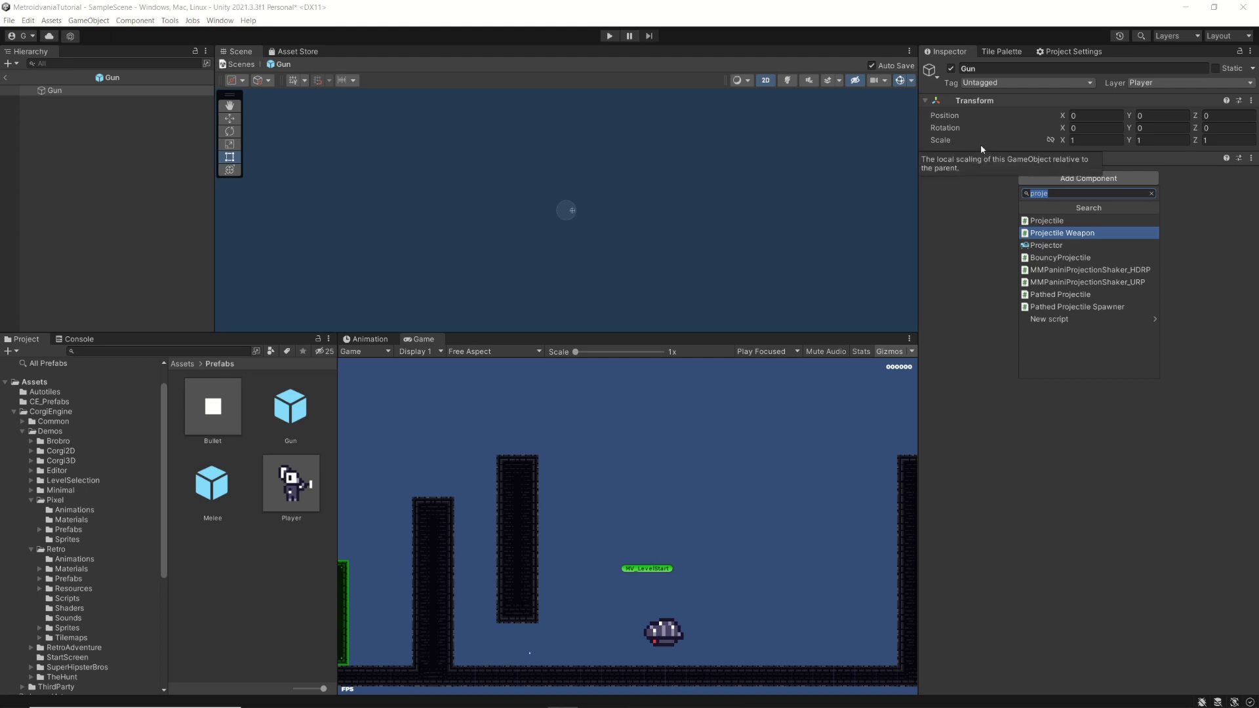
key(BackSpace)
text(pool)
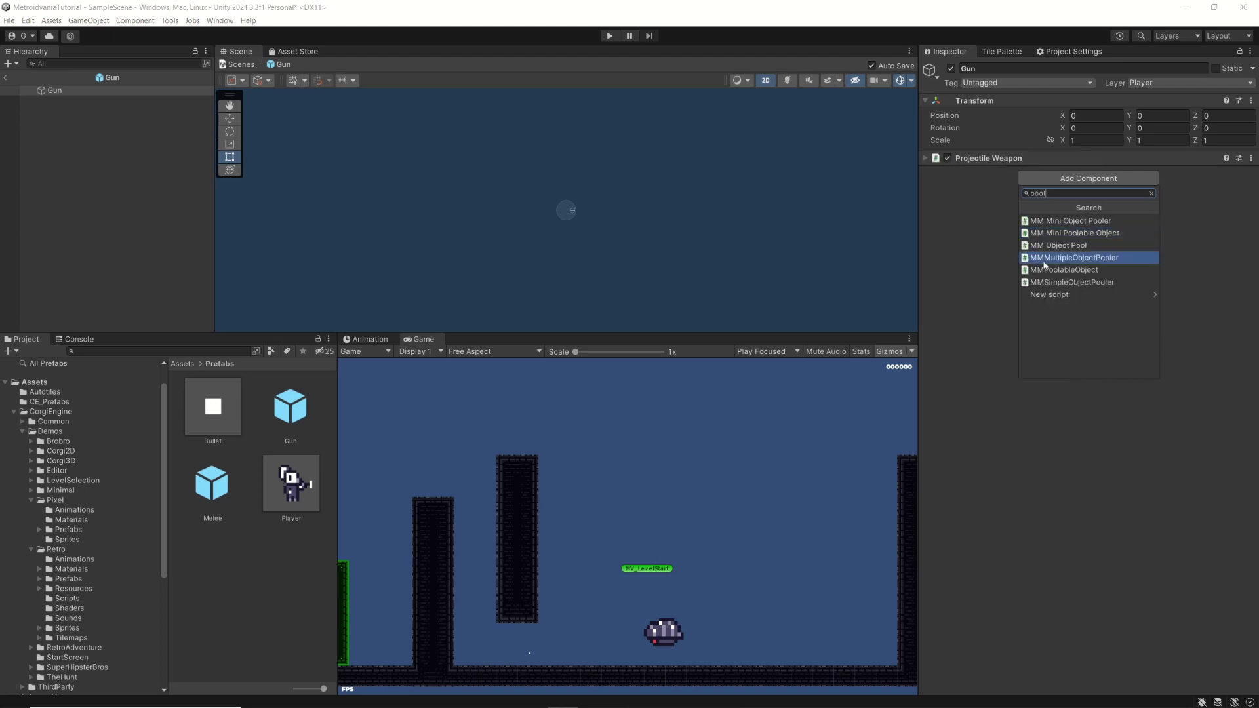
click(1079, 283)
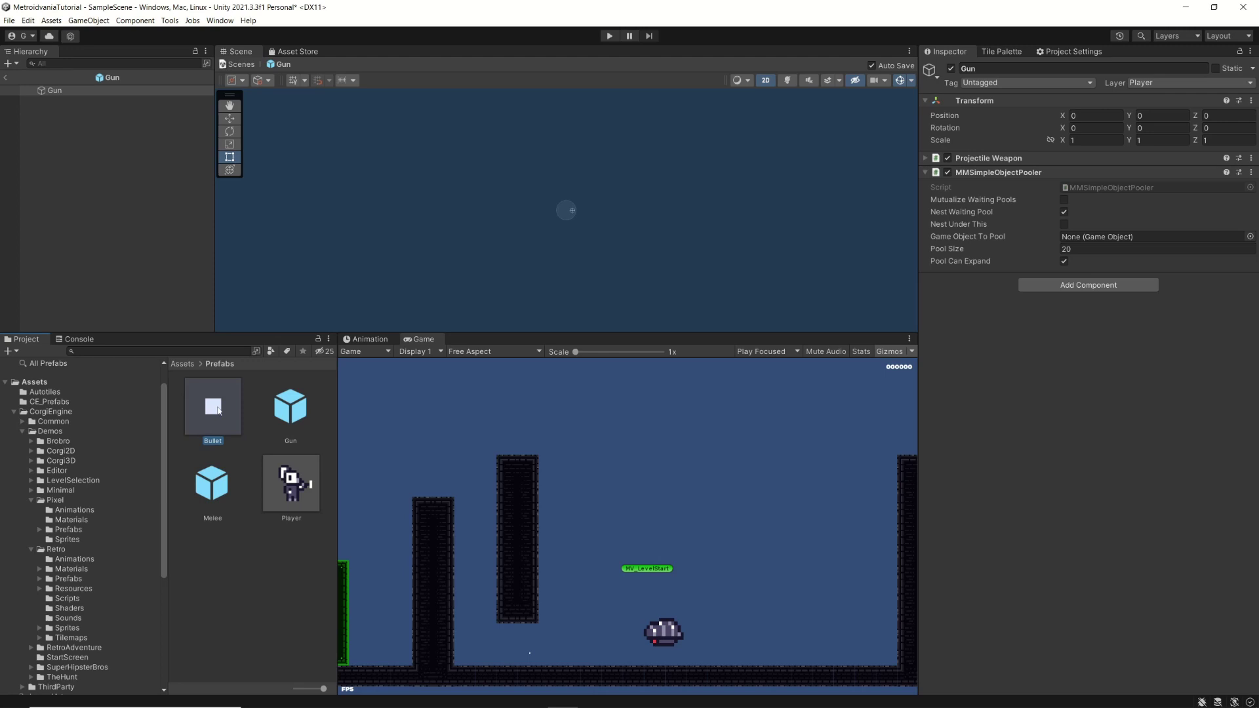
drag(215, 412, 1083, 234)
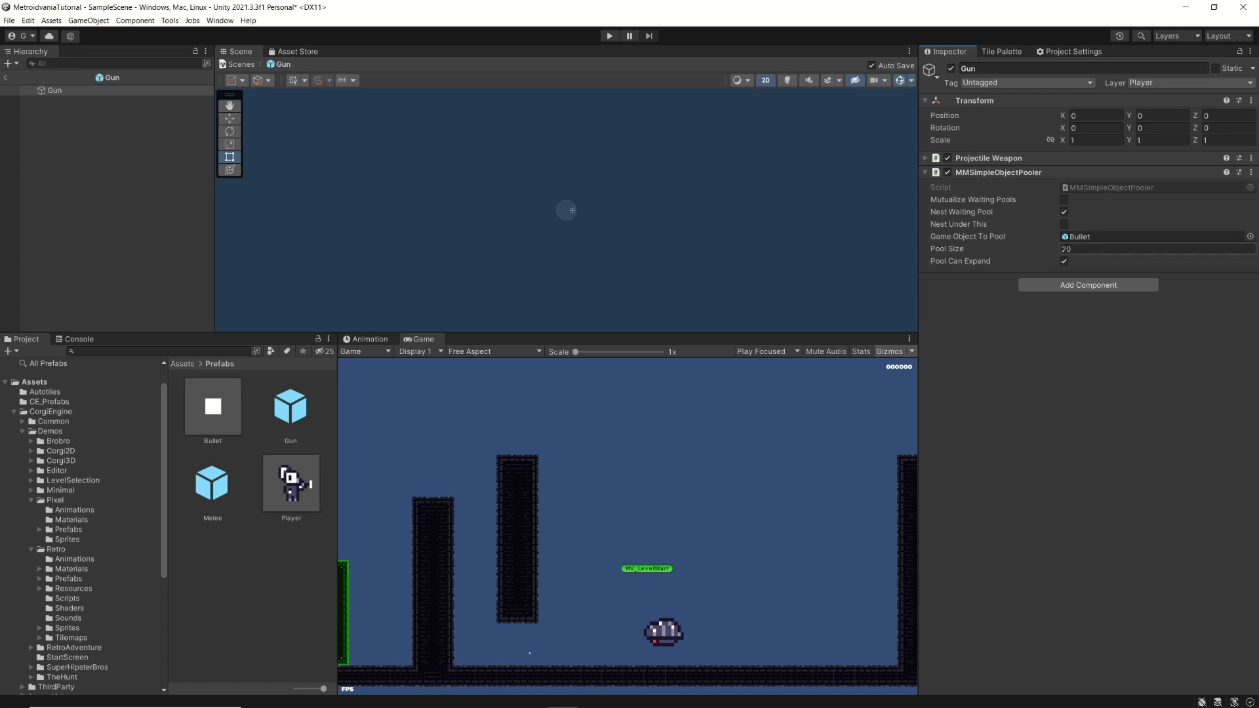
click(963, 249)
Select the Player prefab and fold its Character Handle Weapon, which starts with Melee
click(213, 407)
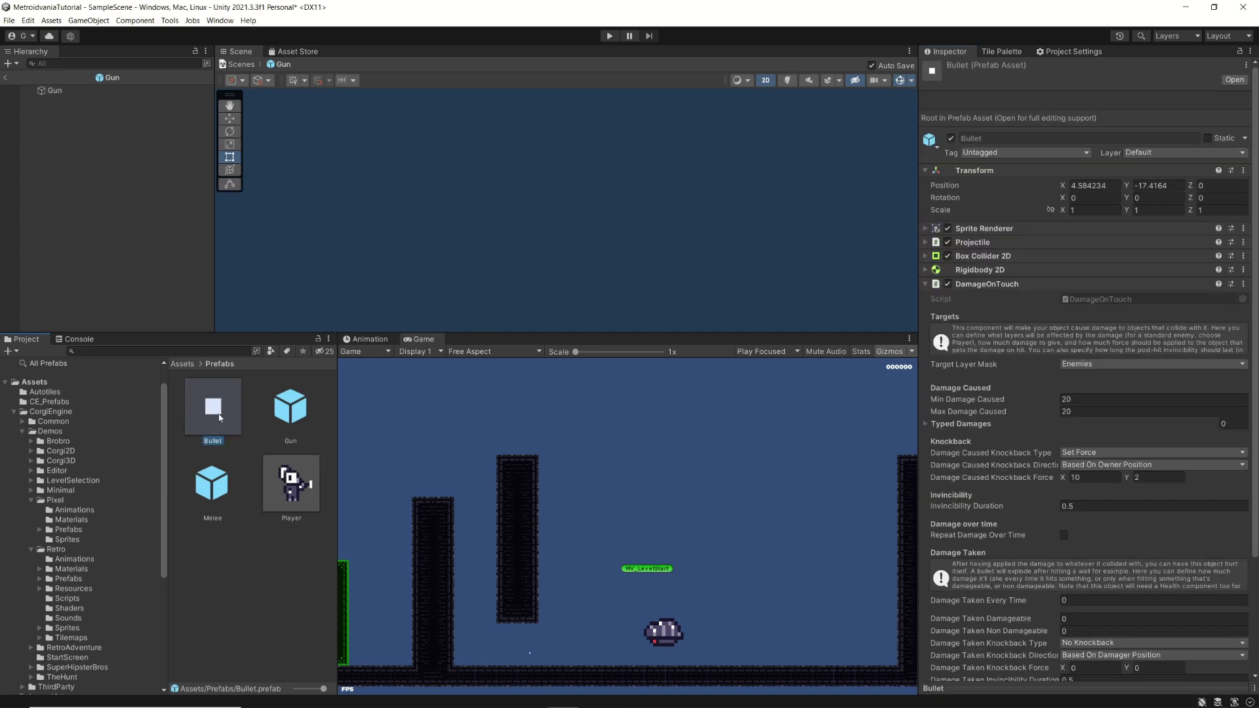
click(291, 406)
click(295, 498)
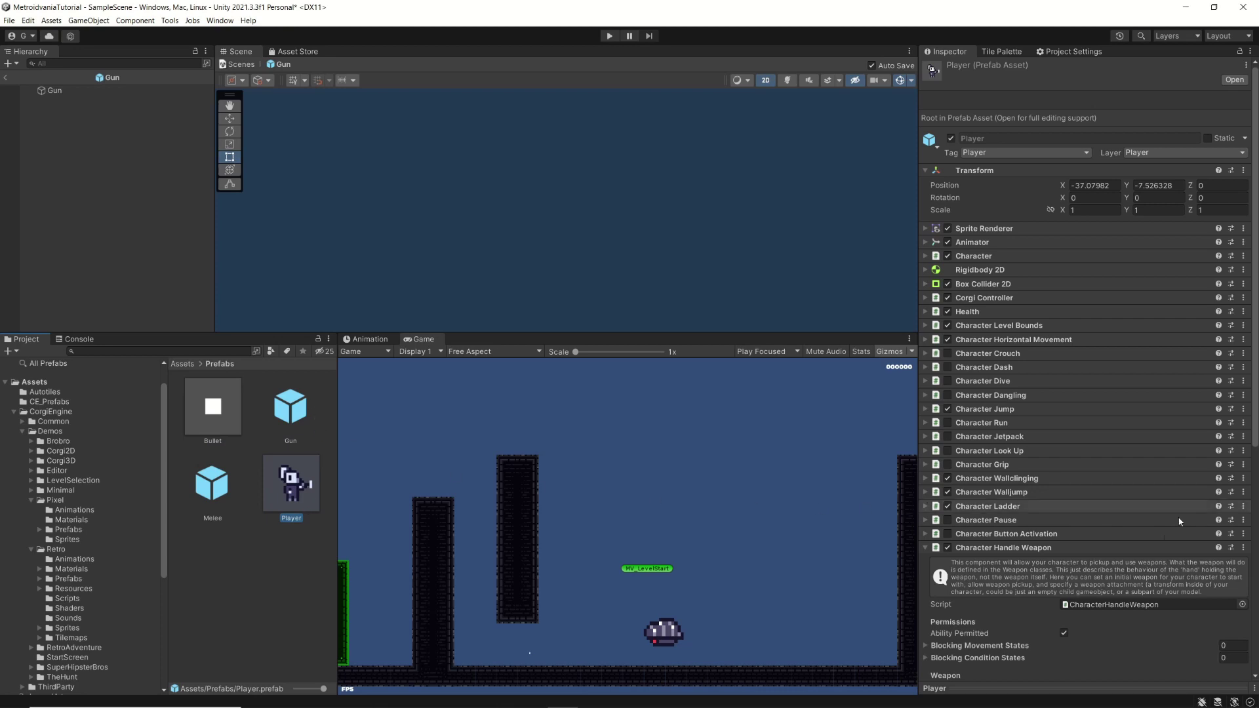
scroll(1116, 577, down, 5)
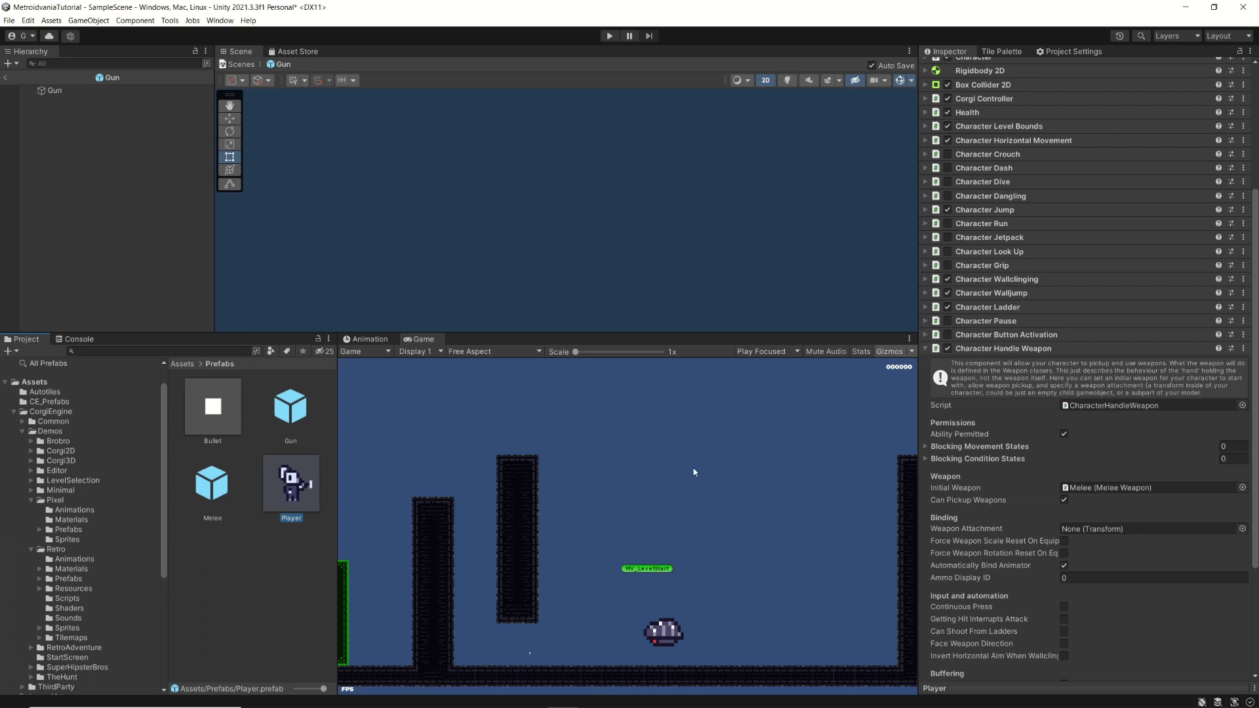
click(926, 350)
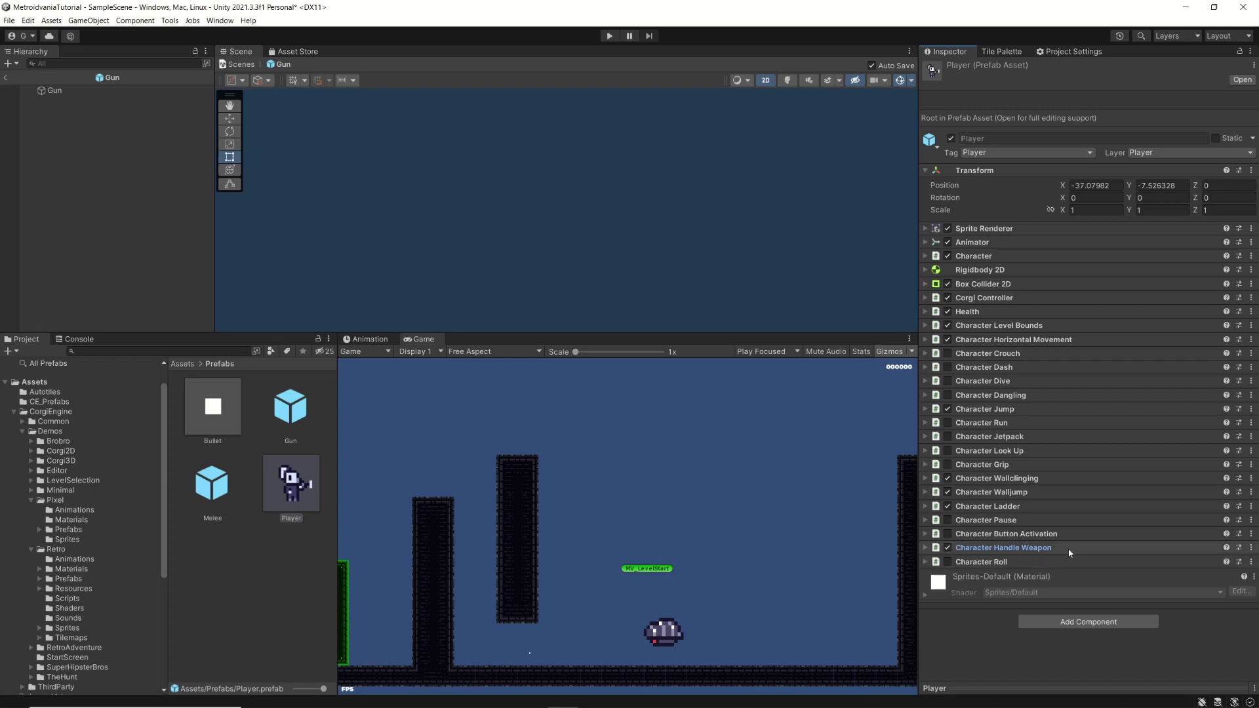
Add a Character Handle Secondary Weapon ability to the Player prefab
click(1057, 623)
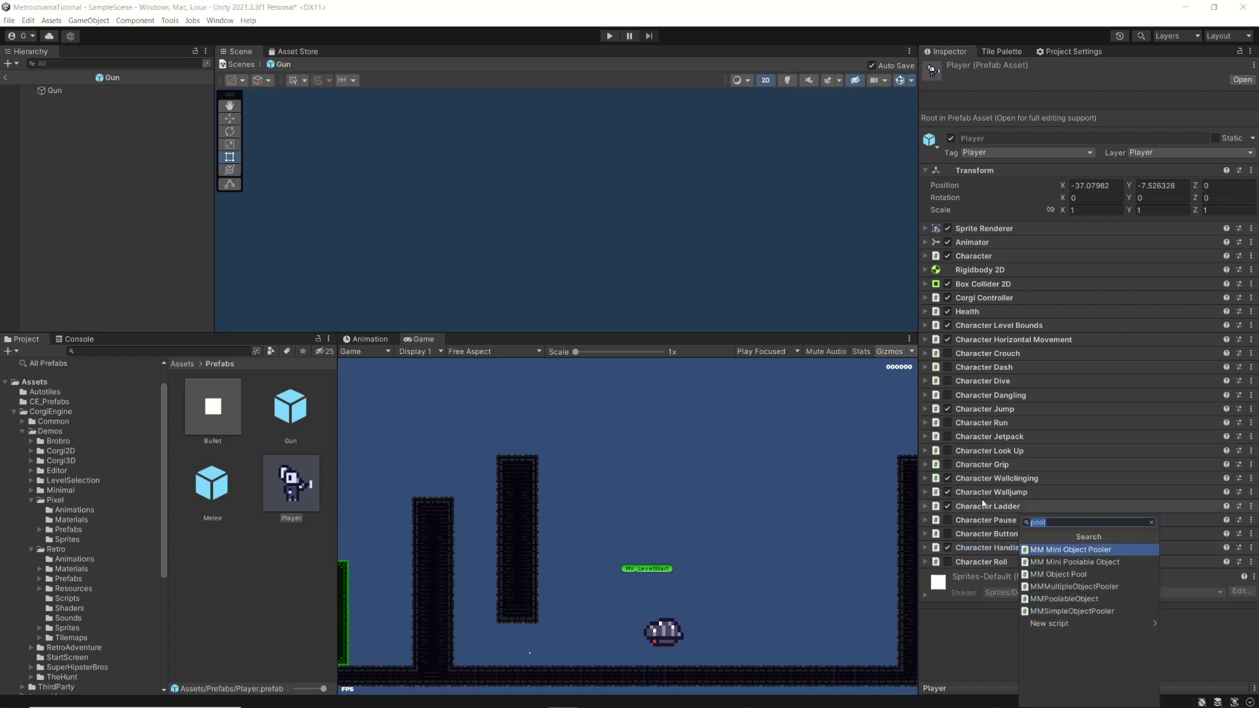
text(secon)
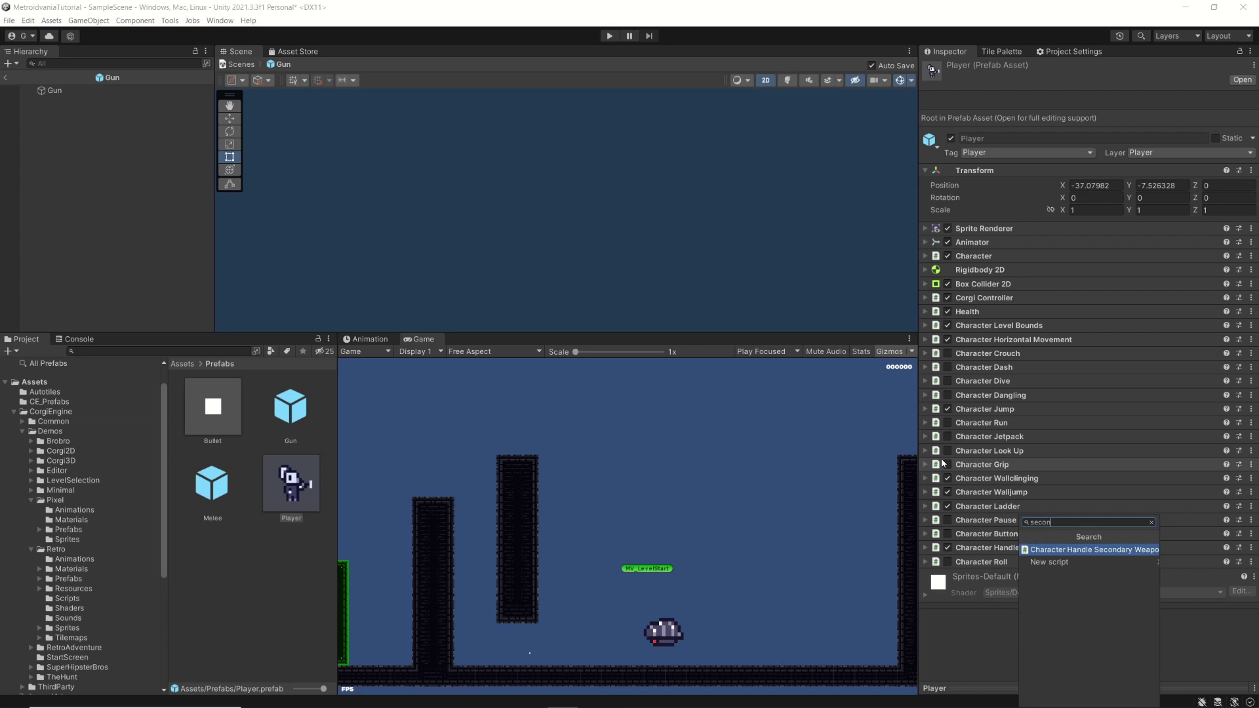
click(1076, 550)
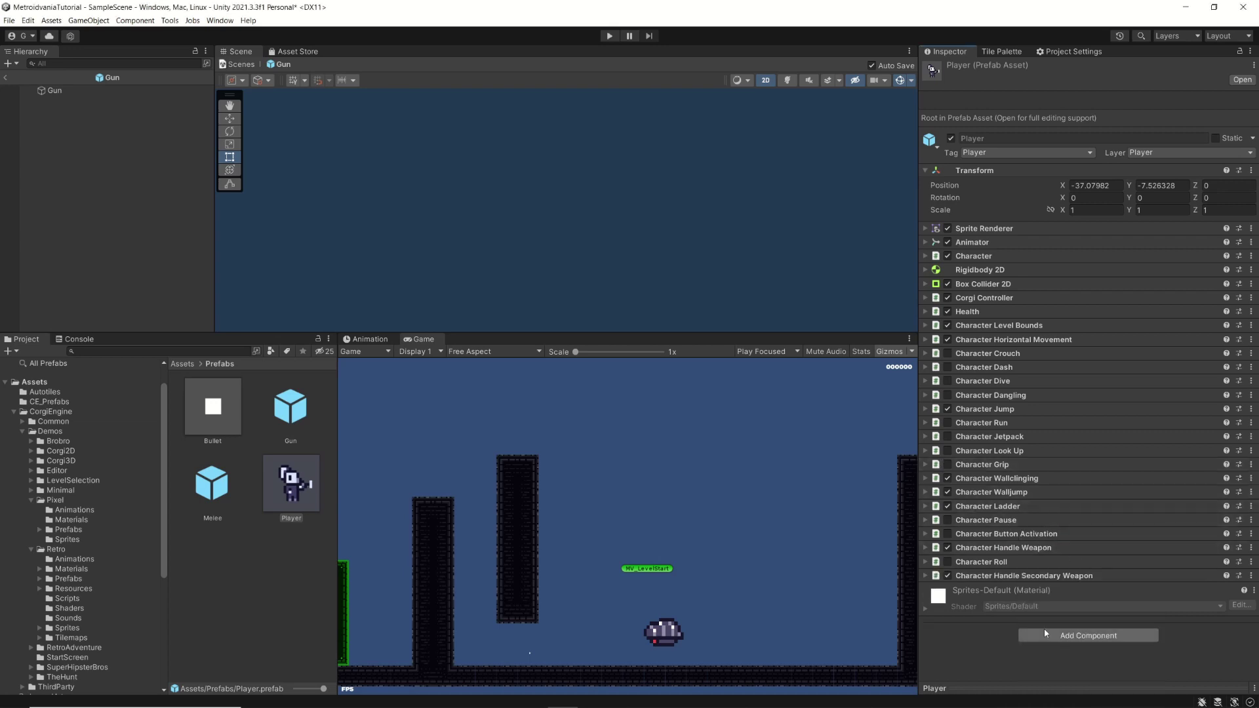
click(927, 575)
scroll(929, 575, down, 4)
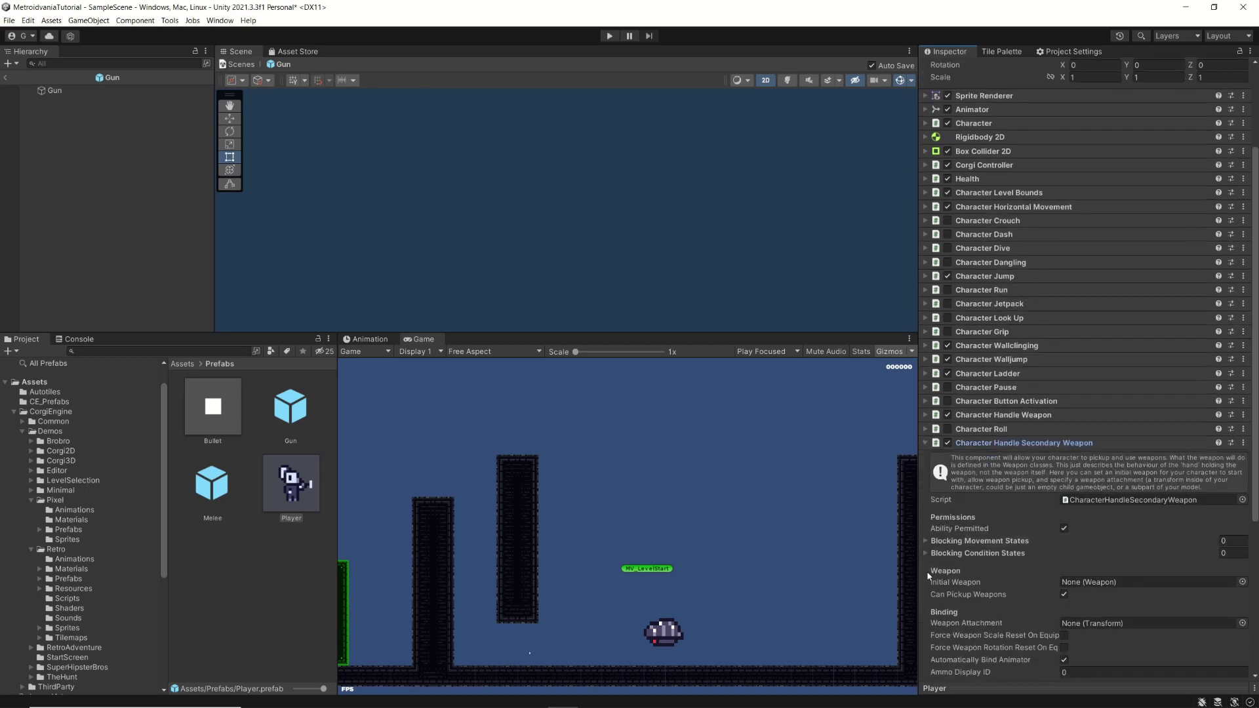
Assign the Gun prefab as the secondary weapon's Initial Weapon and return to SampleScene
click(925, 415)
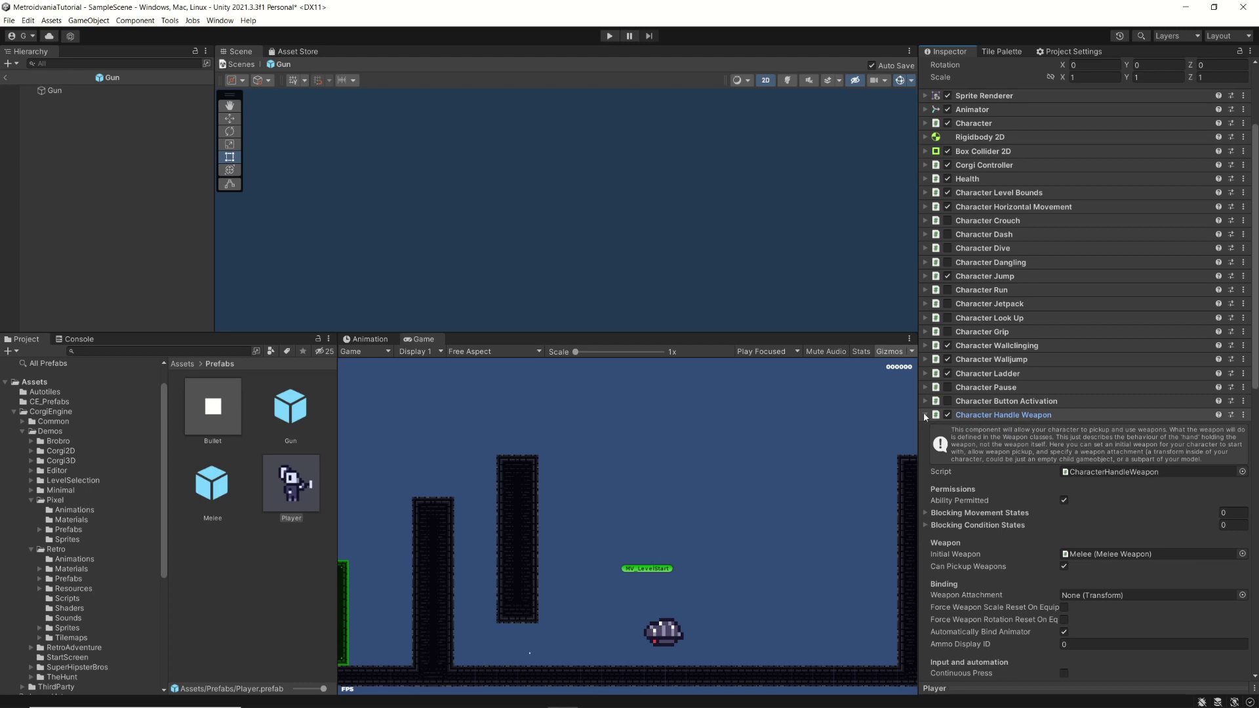
click(925, 415)
scroll(1012, 359, down, 3)
scroll(1012, 360, down, 4)
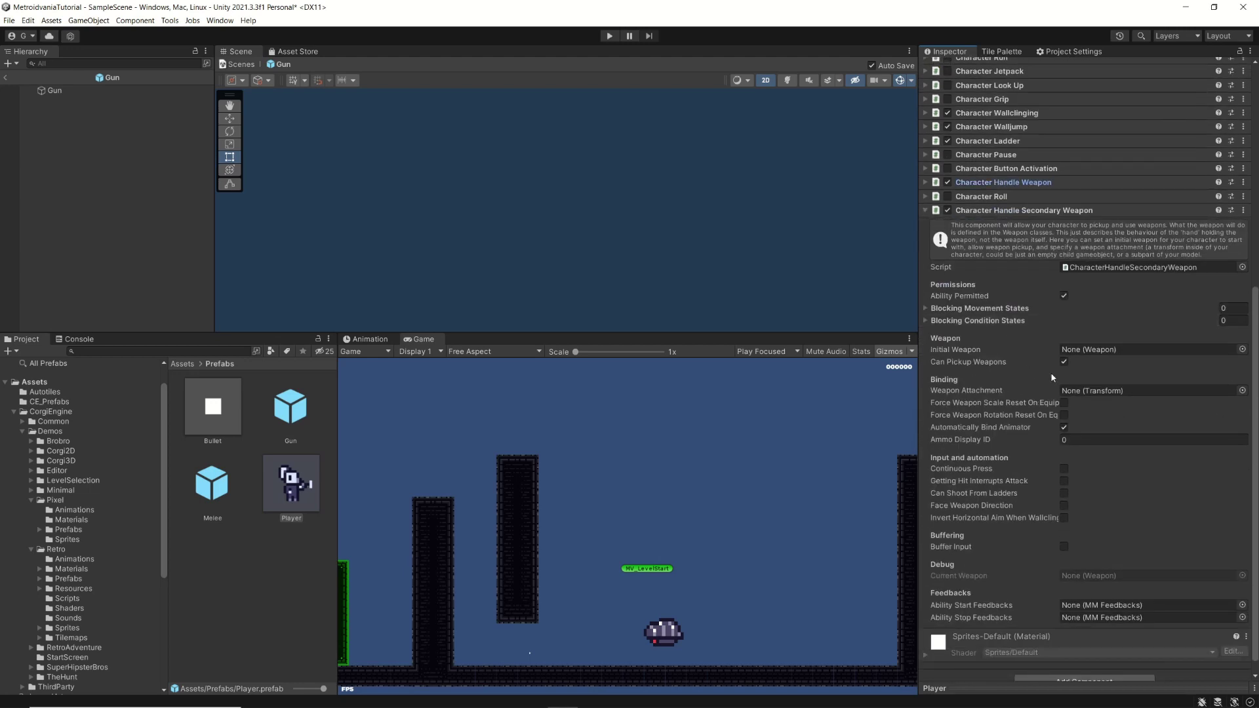
scroll(1083, 377, down, 1)
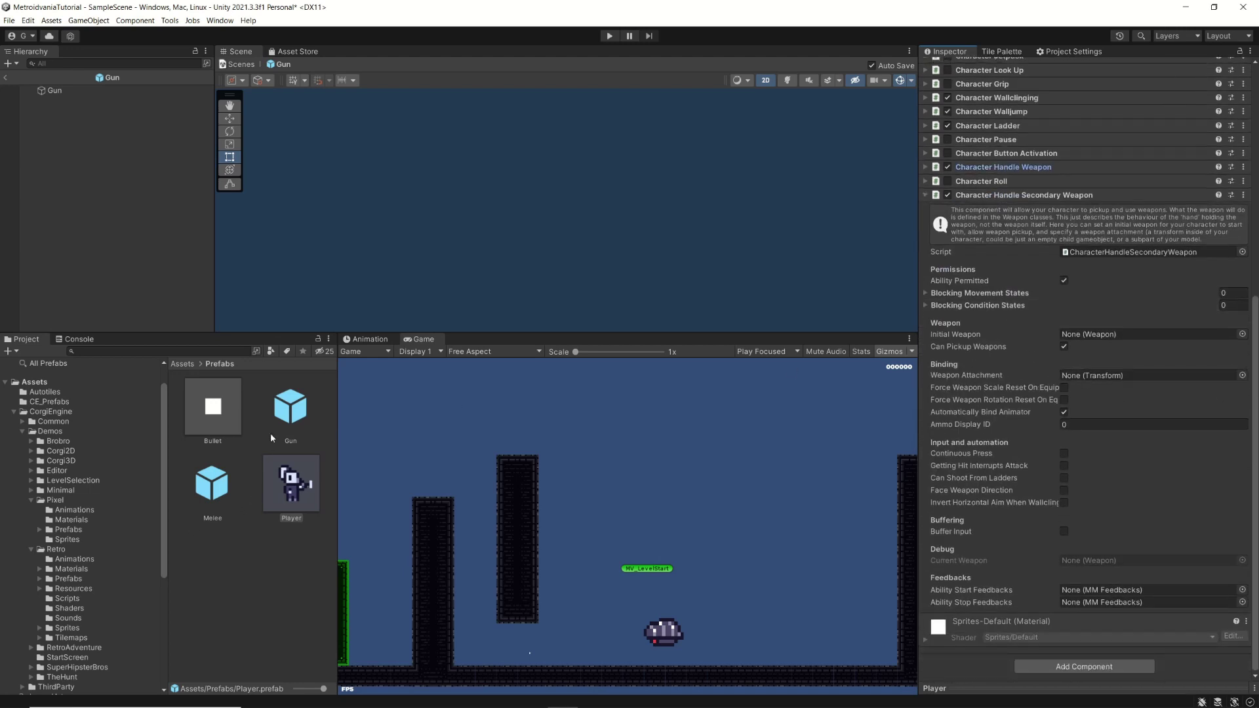
drag(299, 409, 1067, 339)
click(5, 78)
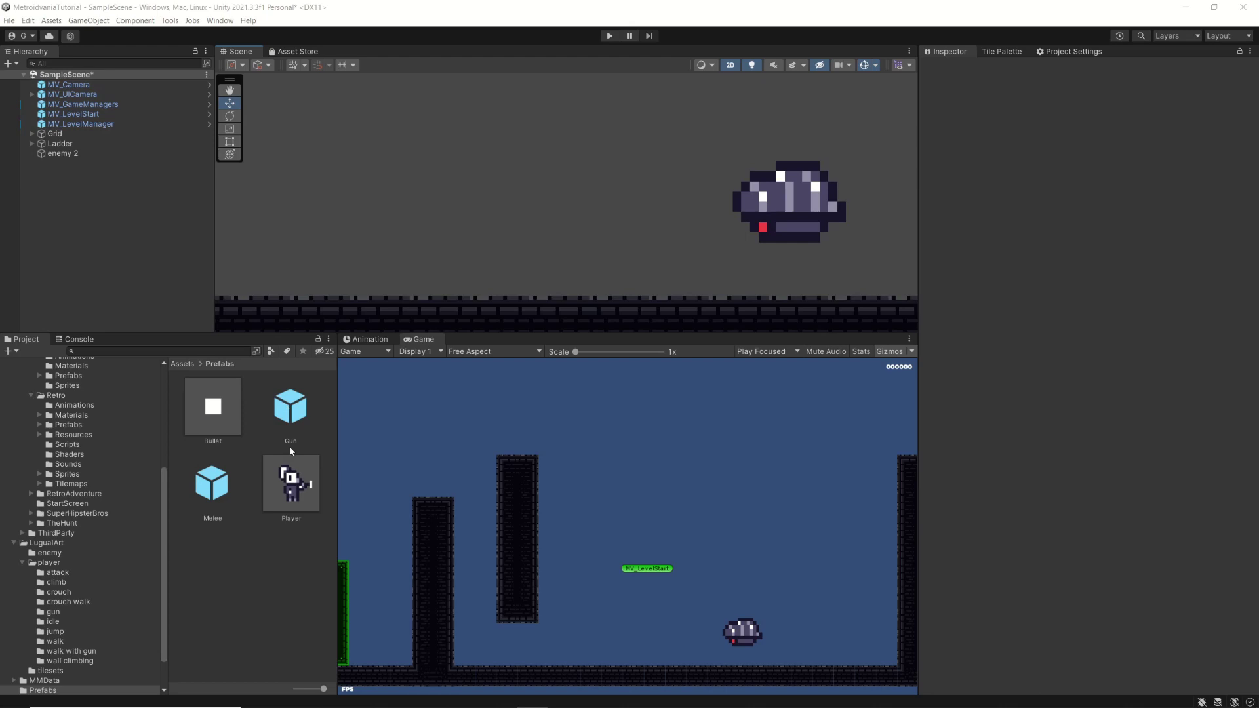
Play-test SampleScene, walking the player and firing bullets at the enemy, then stop playing
click(289, 489)
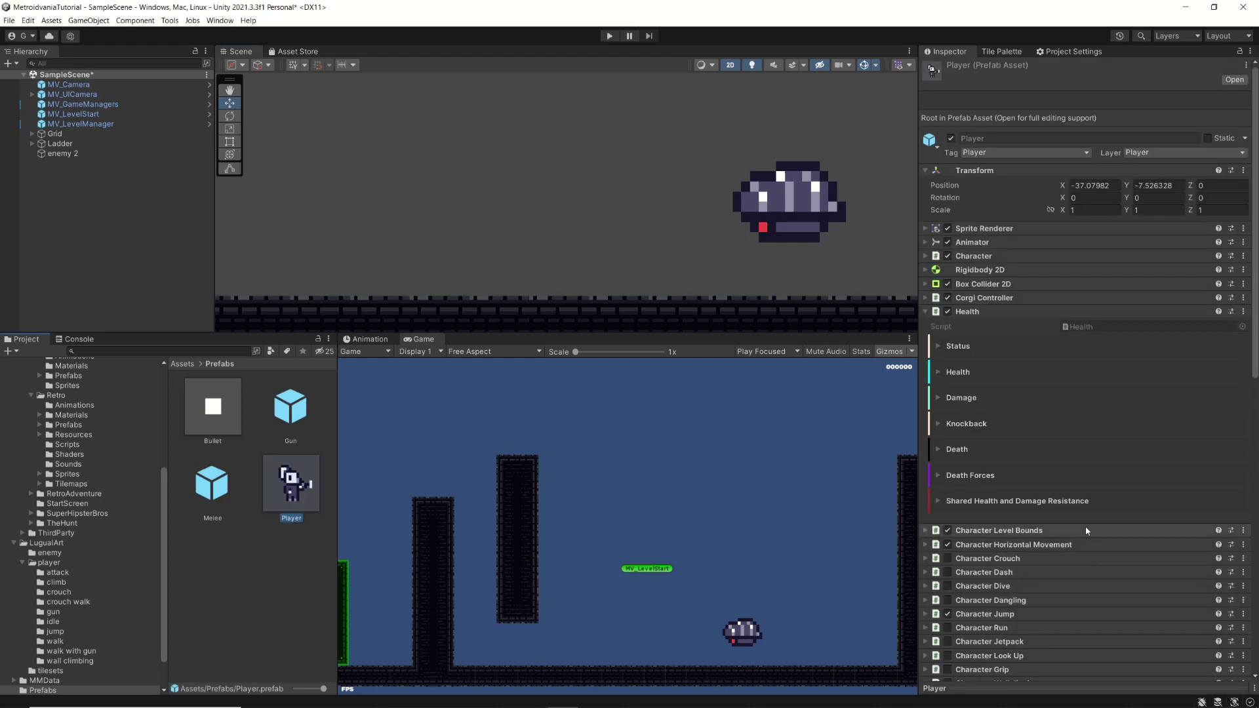
click(926, 311)
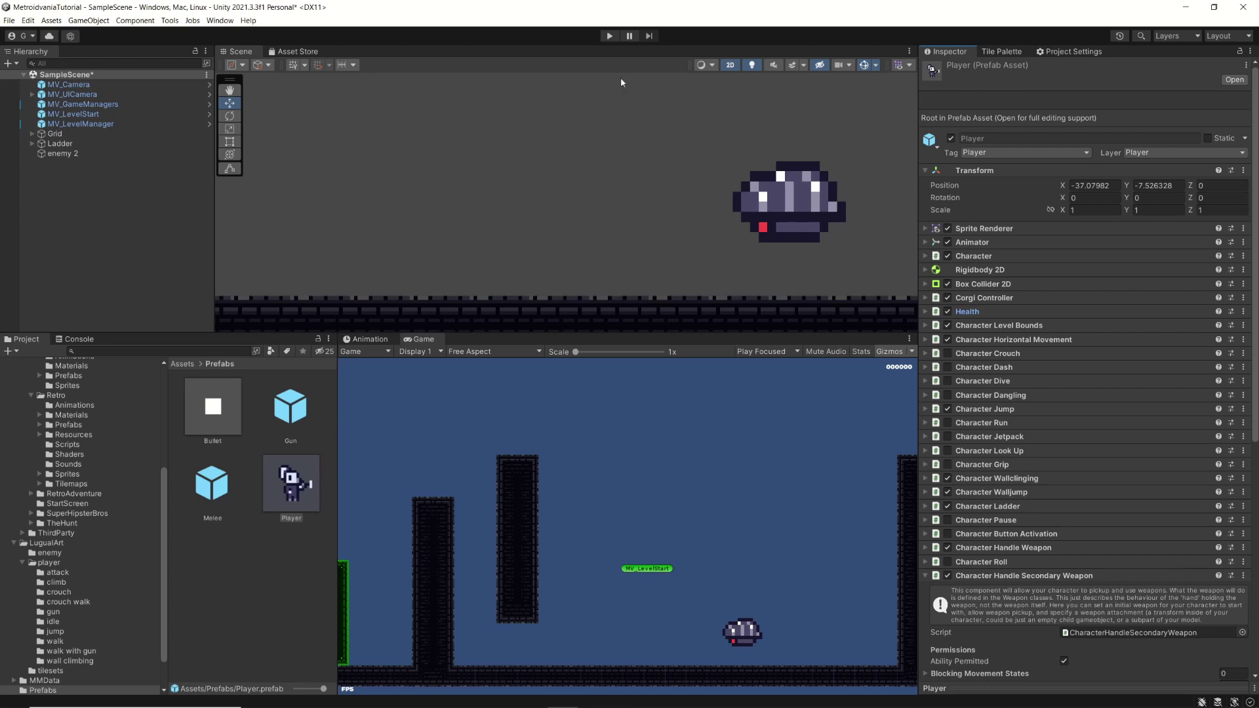
click(609, 36)
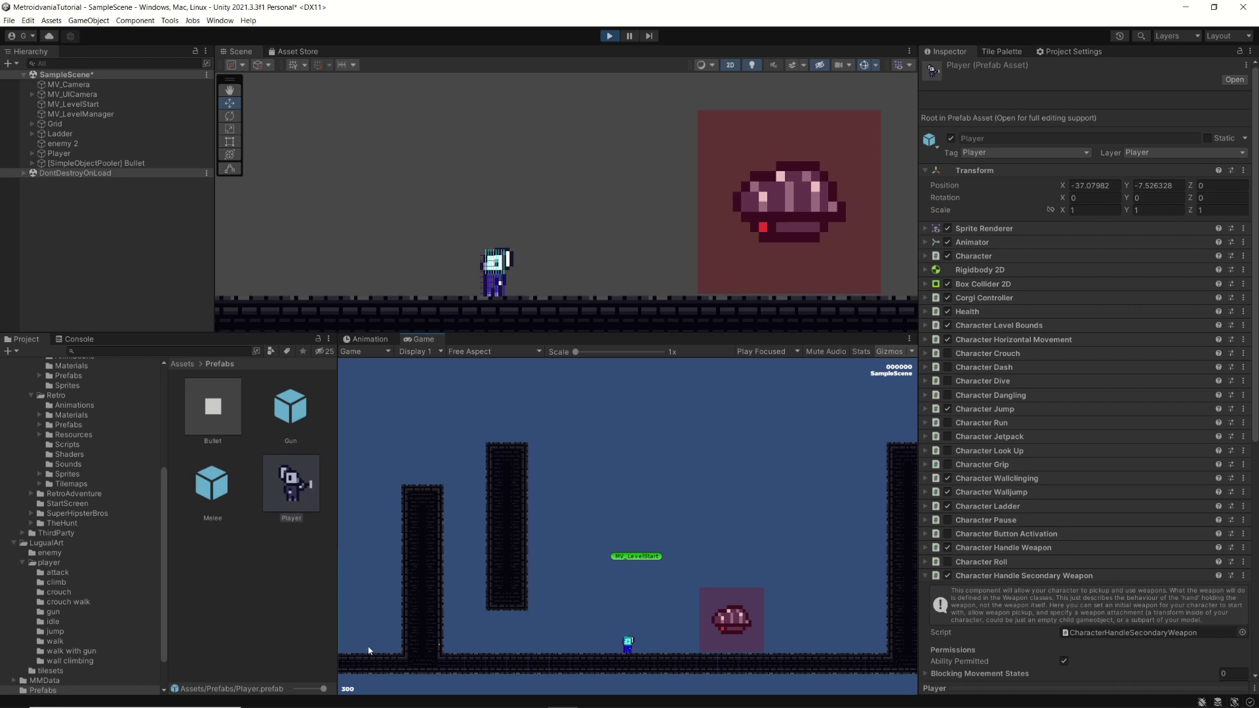
key(Left)
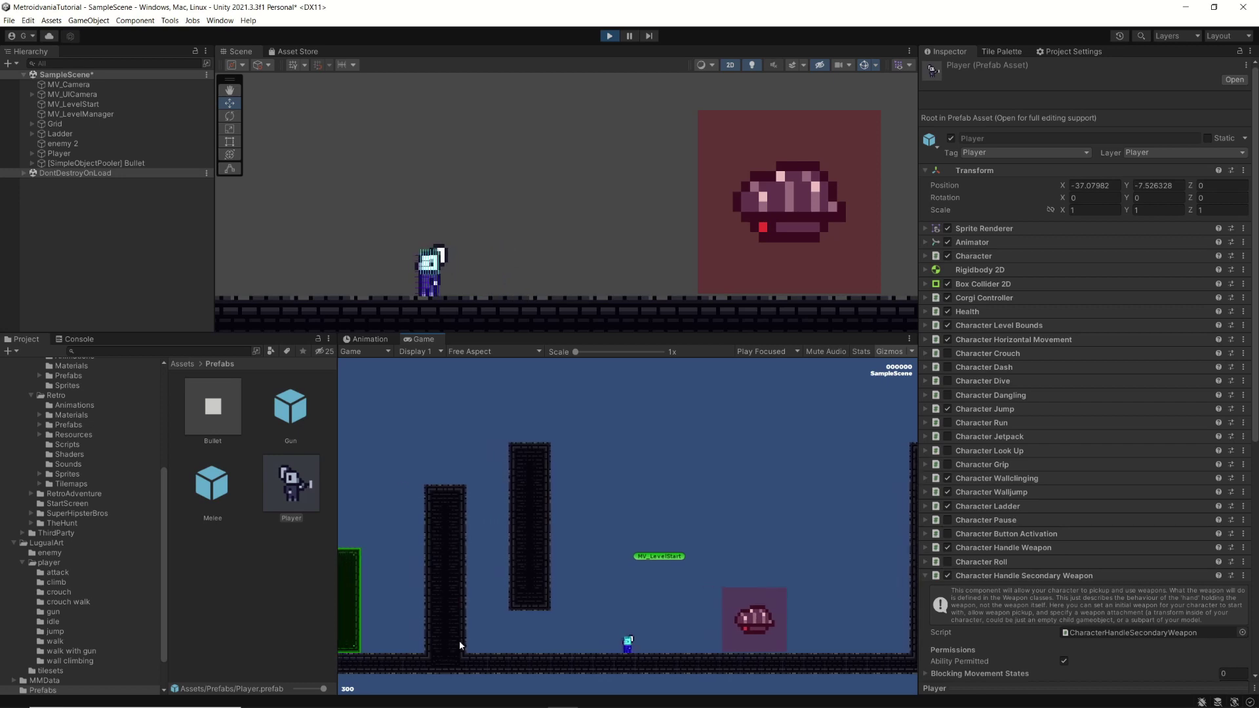
key(Right)
key(e)
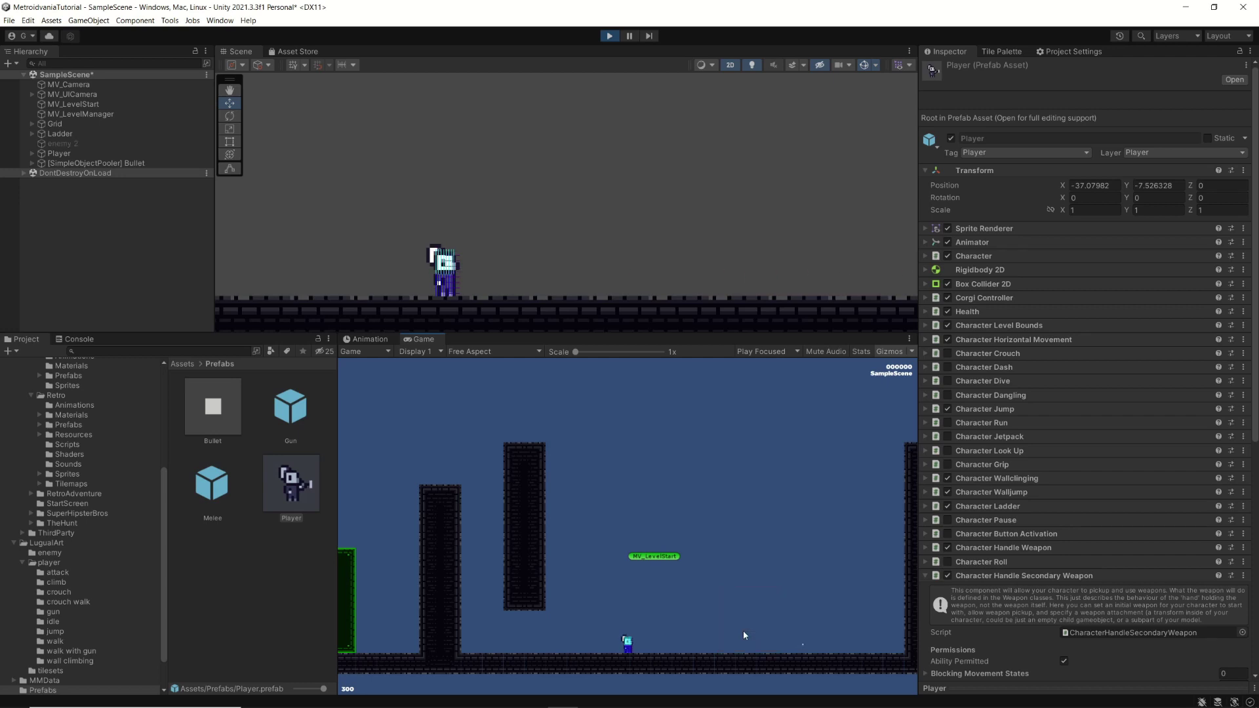
key(ctrl+p)
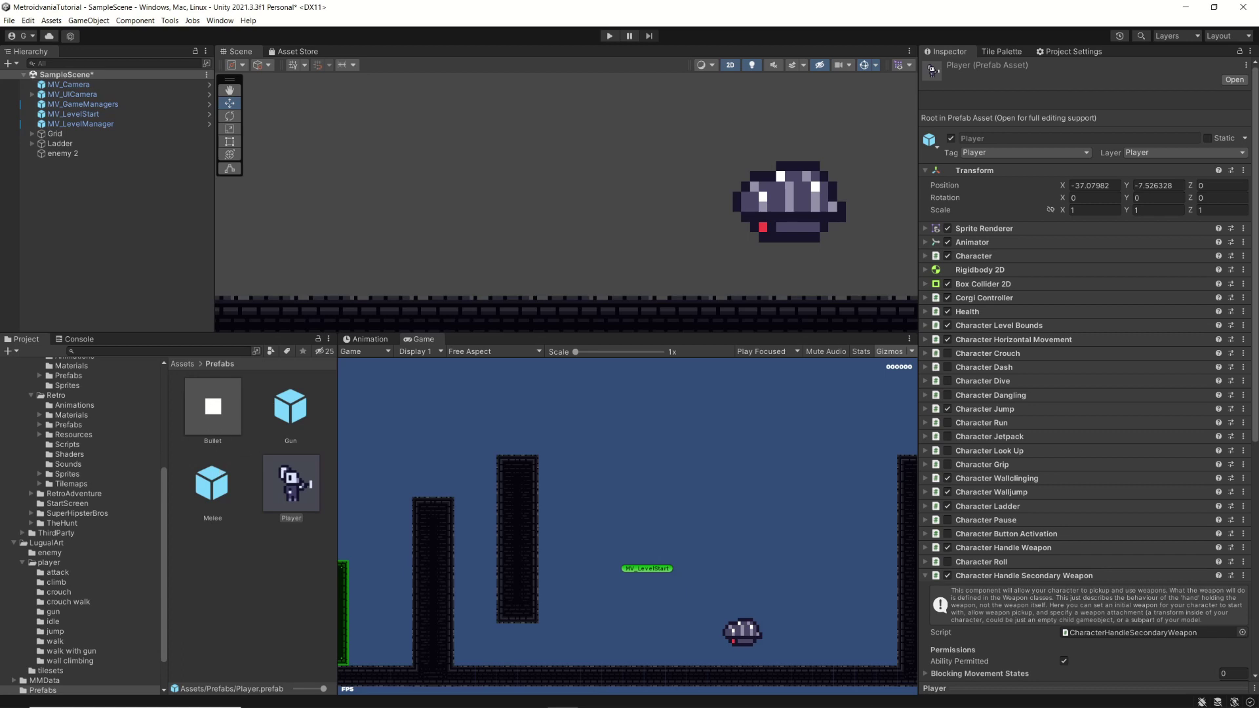
Add a Health component to the Bullet prefab with Initial and Maximum Health of 1
click(228, 404)
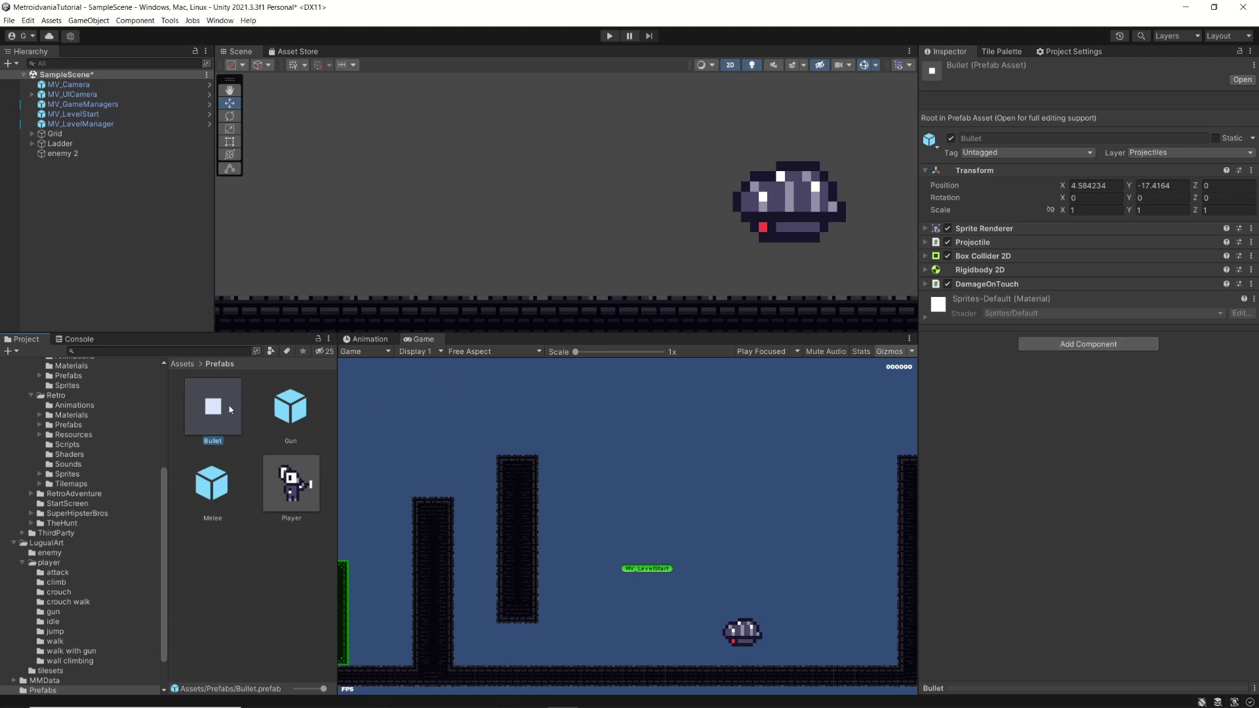
click(1089, 344)
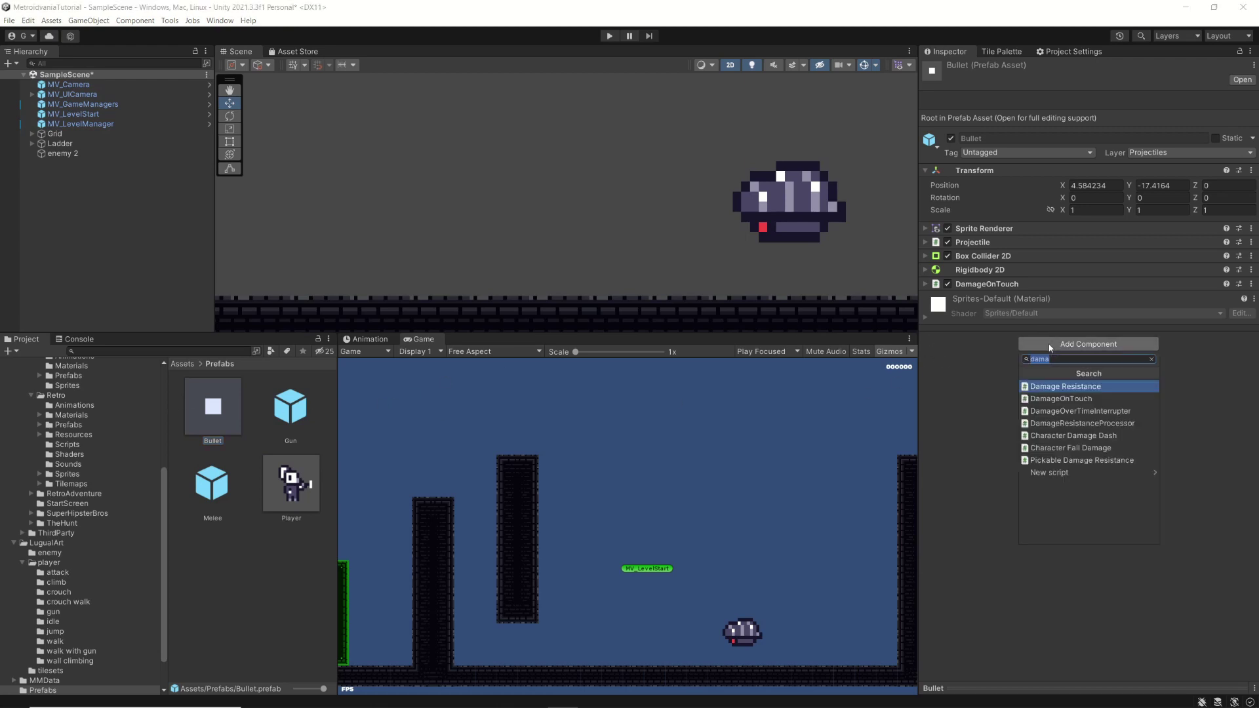
text(health)
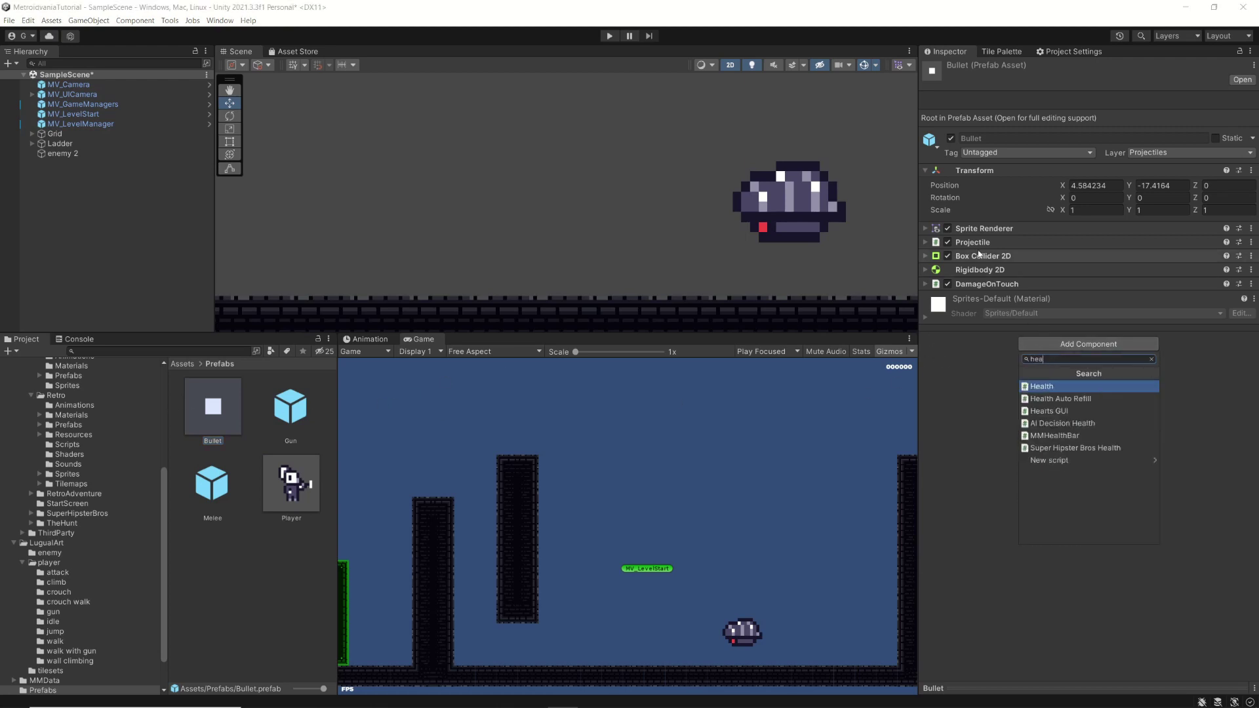
key(Return)
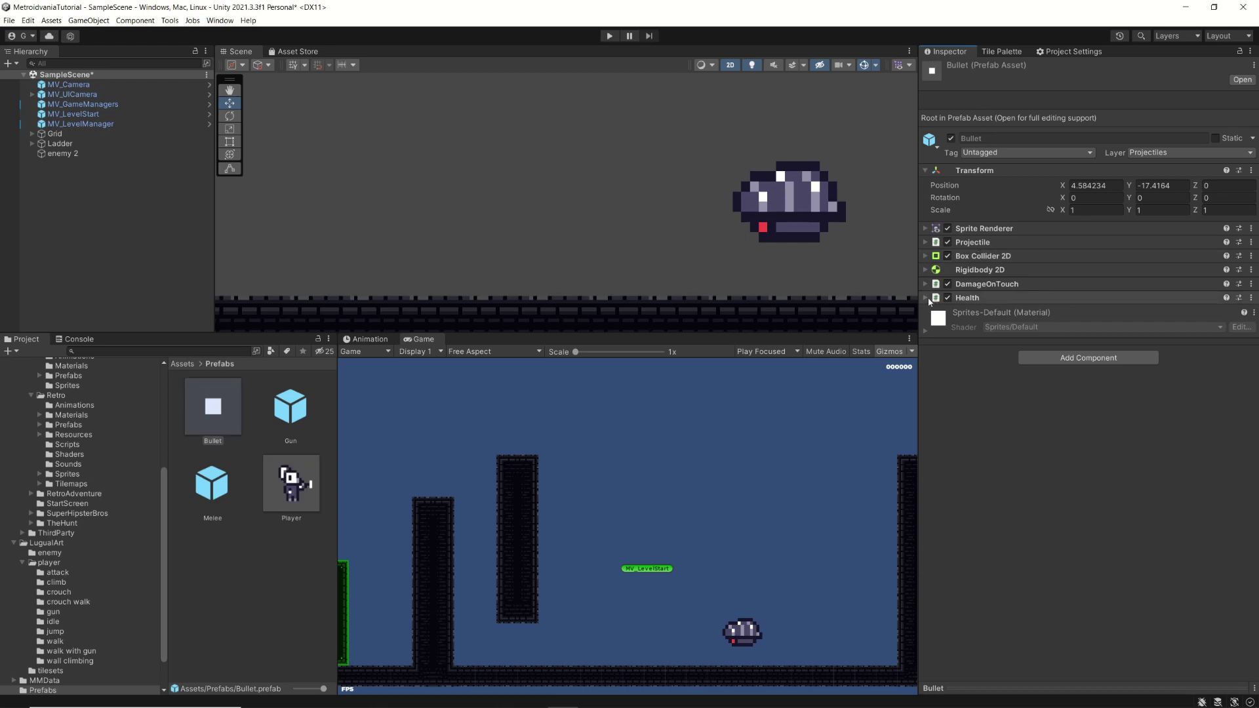
click(967, 297)
click(938, 359)
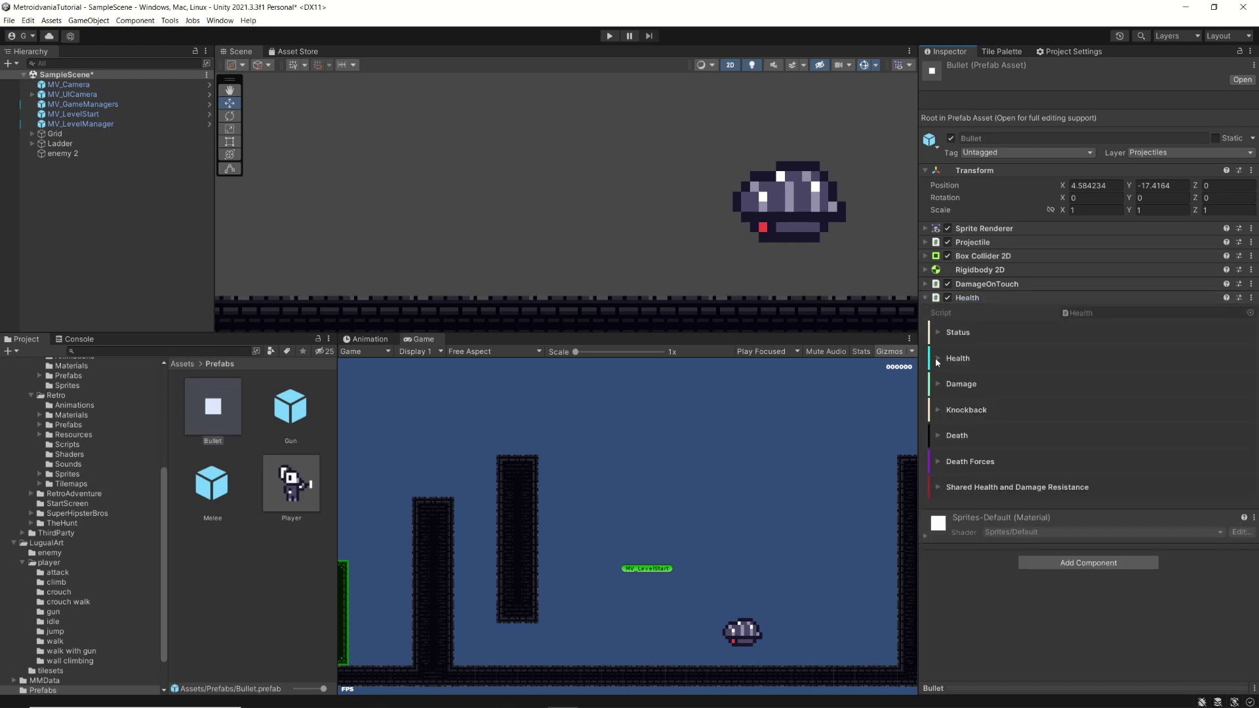
click(976, 391)
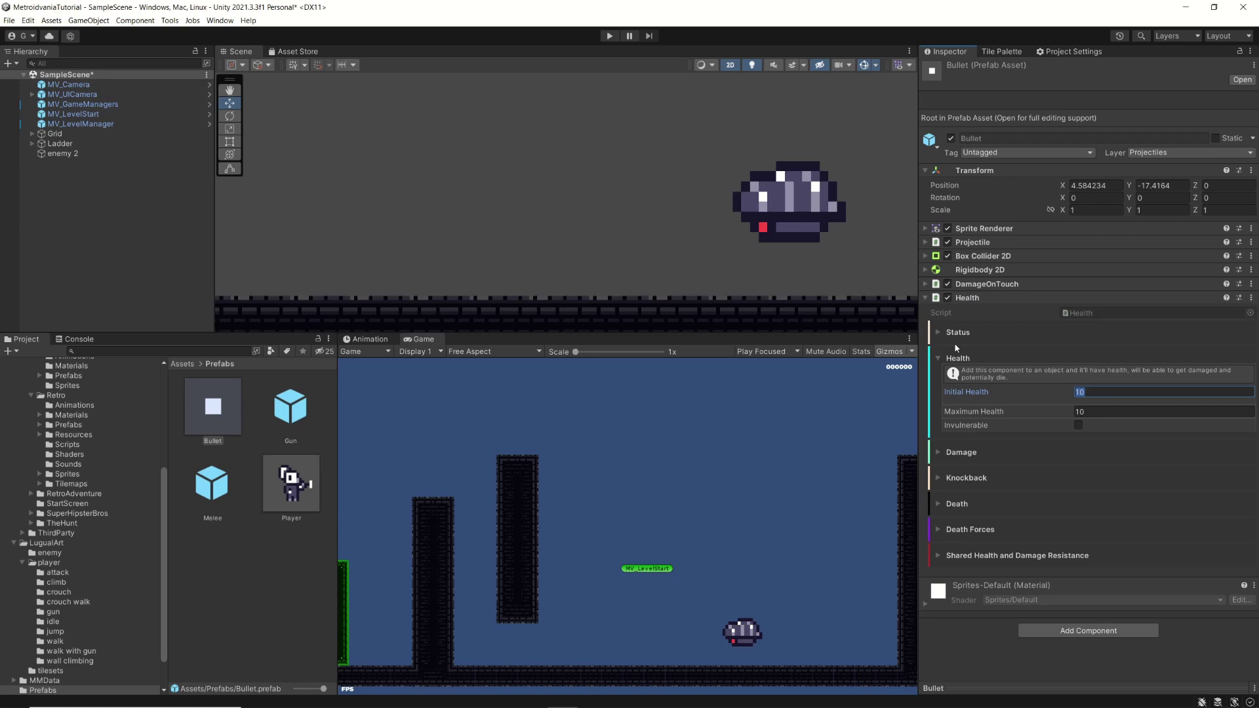
text(1)
key(Tab)
text(1)
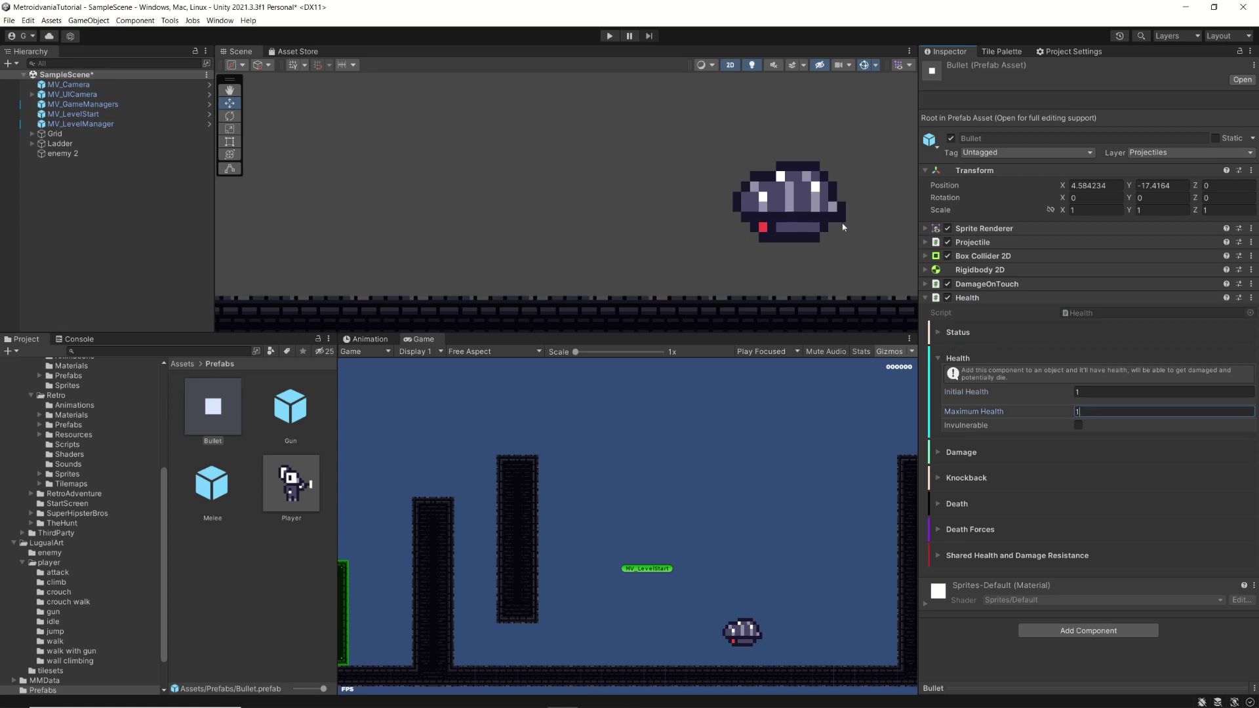
click(733, 438)
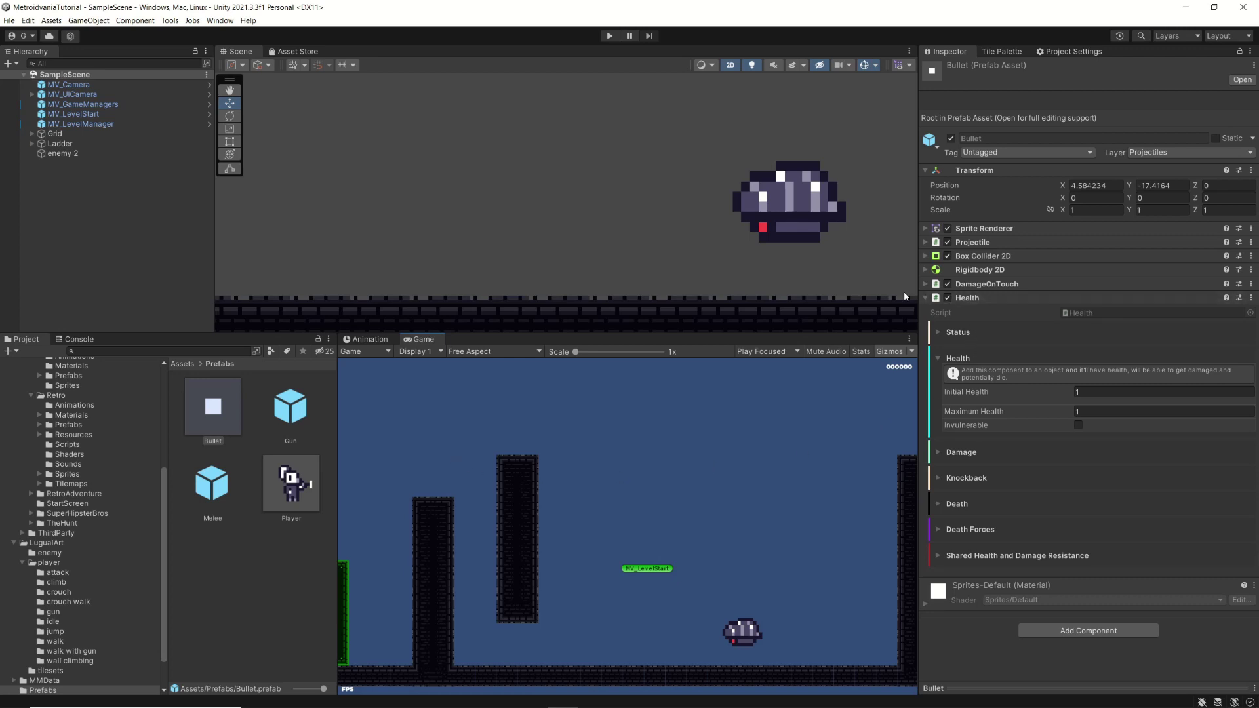
Set the Bullet's DamageOnTouch Damage Taken Every Time to 10 and start Play mode
click(925, 298)
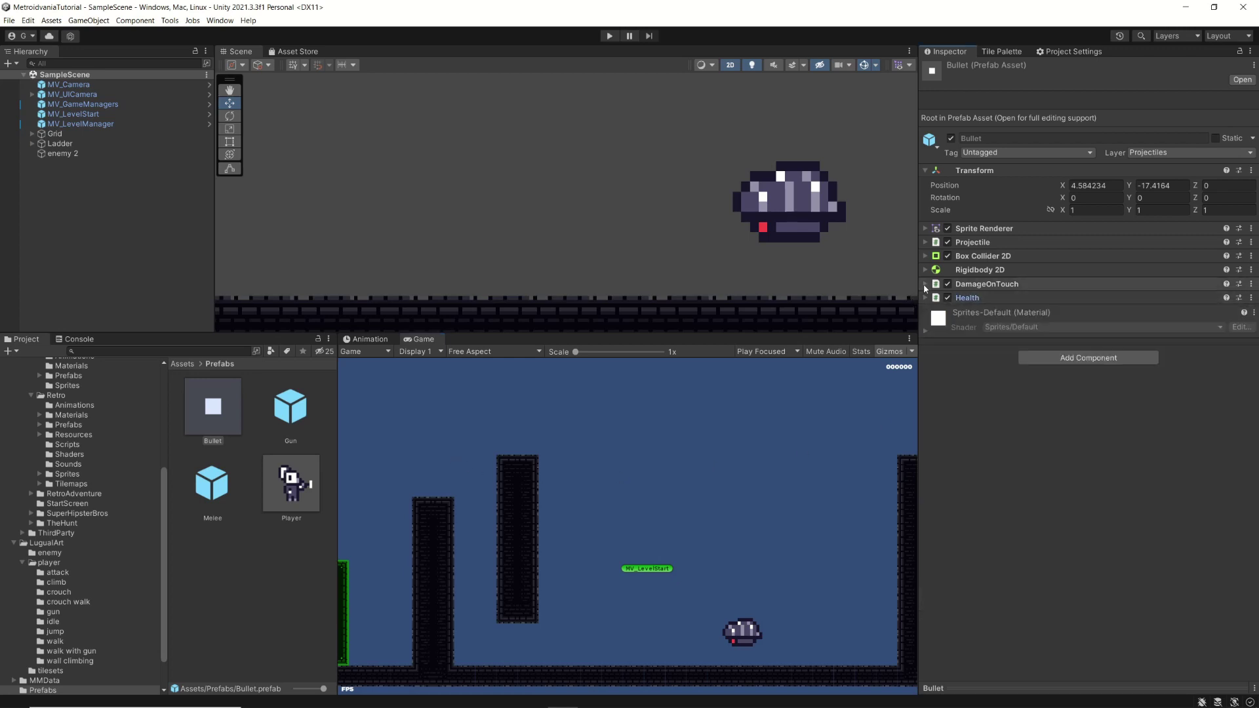
click(925, 285)
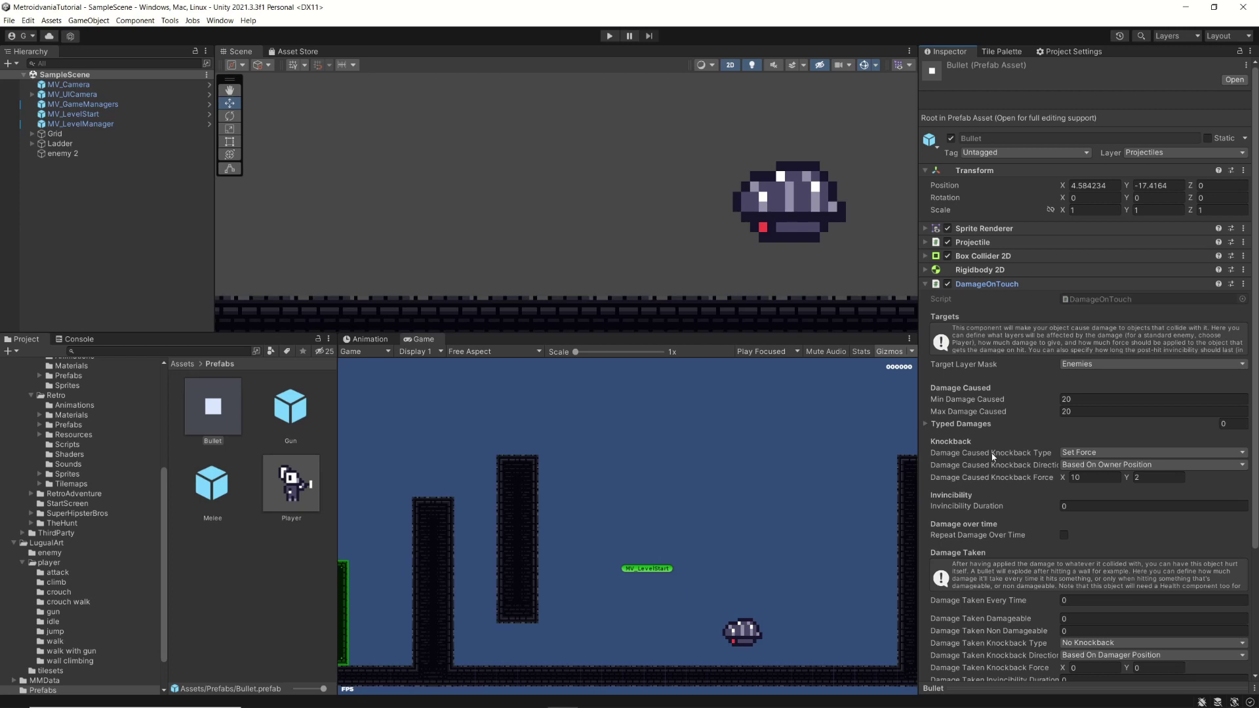
scroll(997, 284, down, 3)
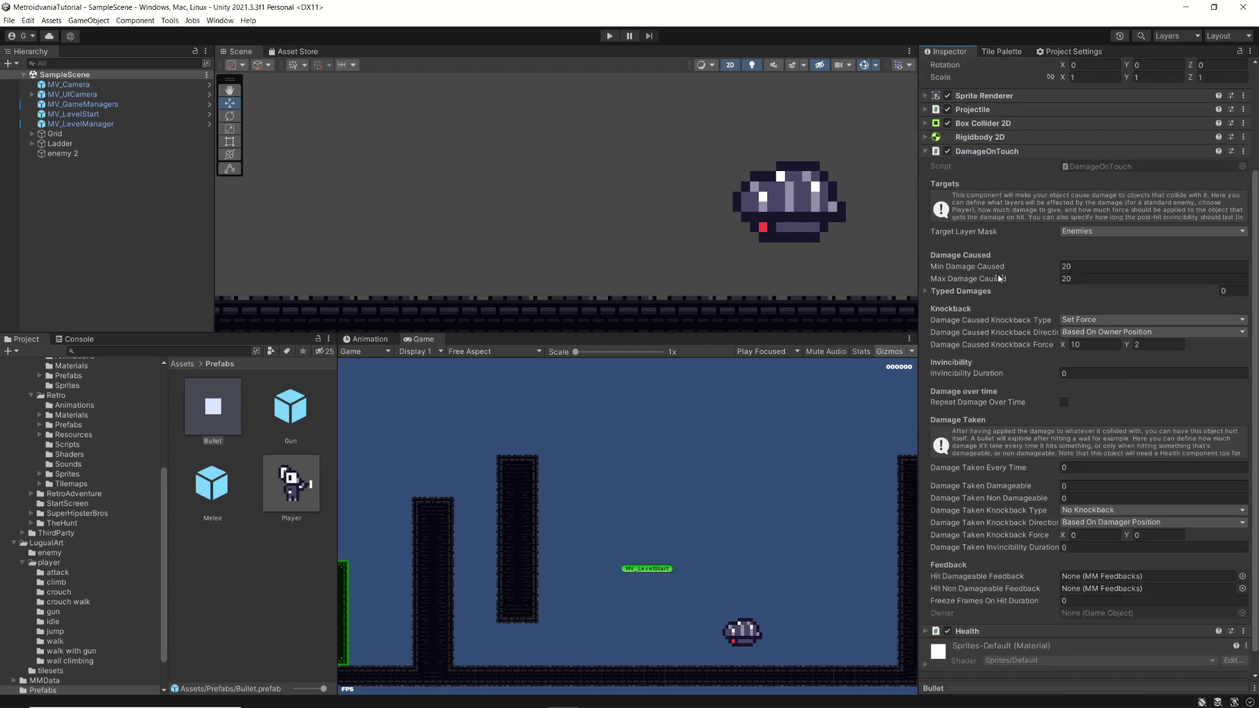
scroll(999, 419, down, 1)
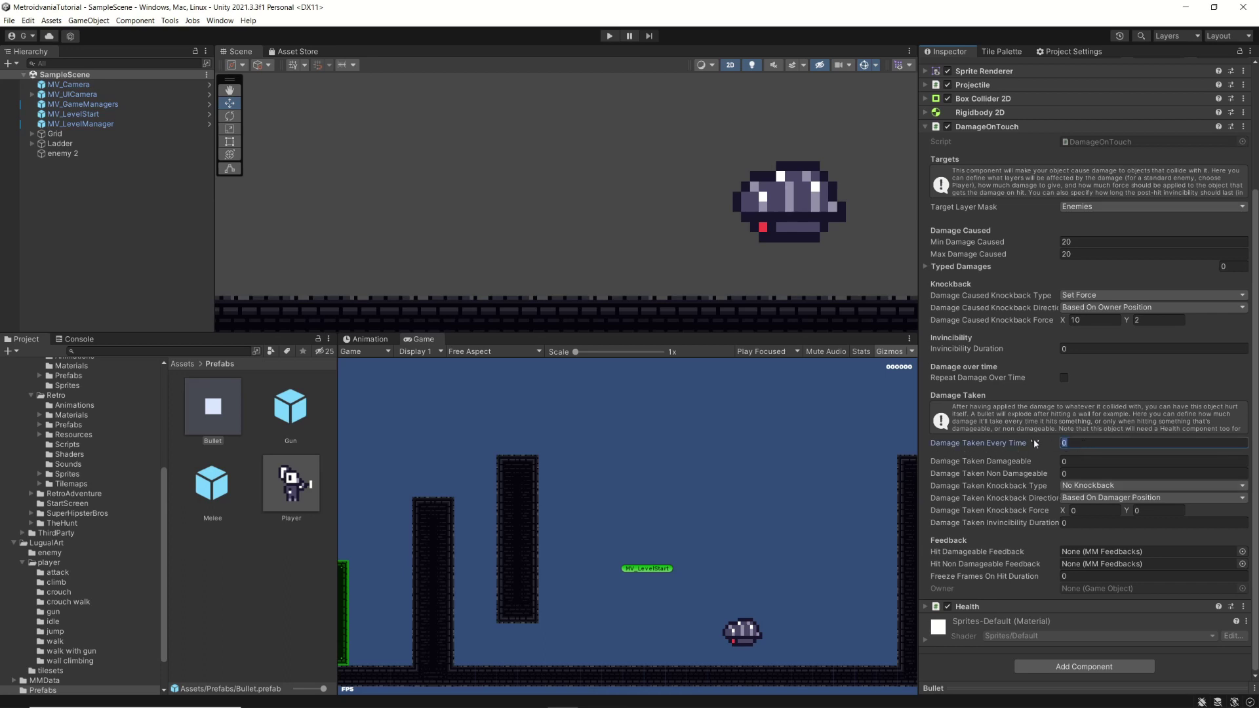
text(10)
key(Return)
key(ctrl+p)
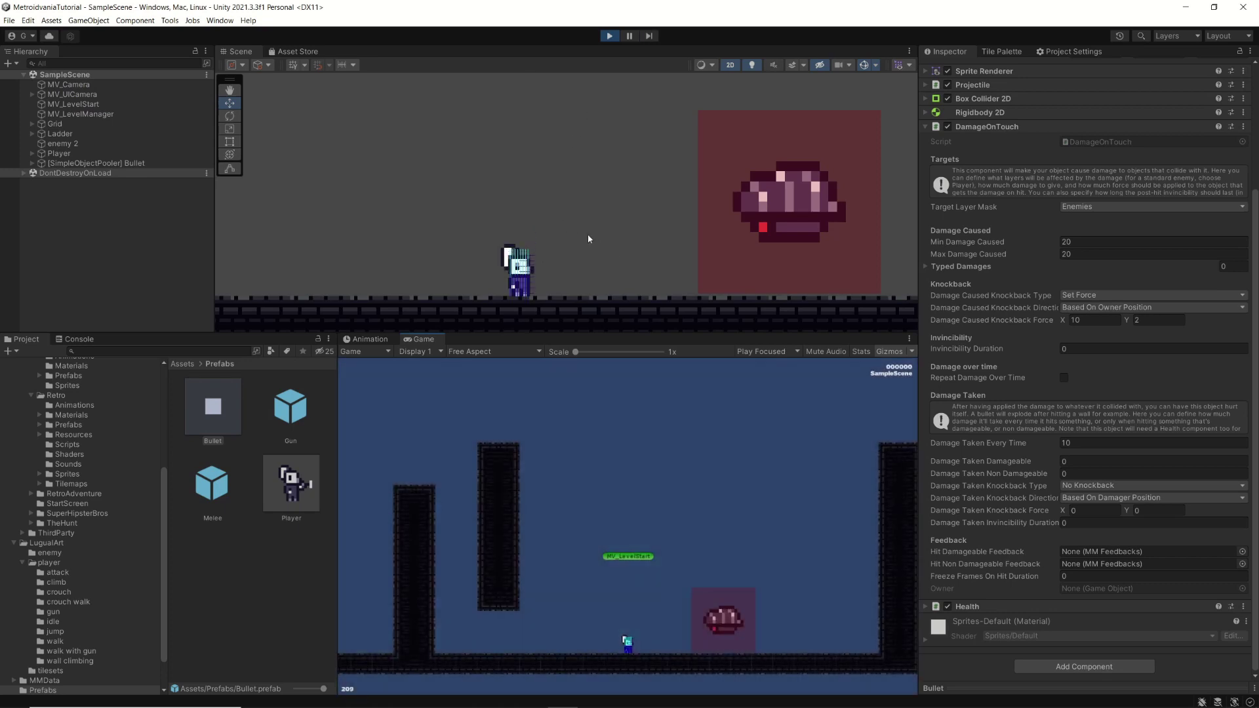
Fire a bullet at the enemy in the Game view, then stop the play test
click(668, 509)
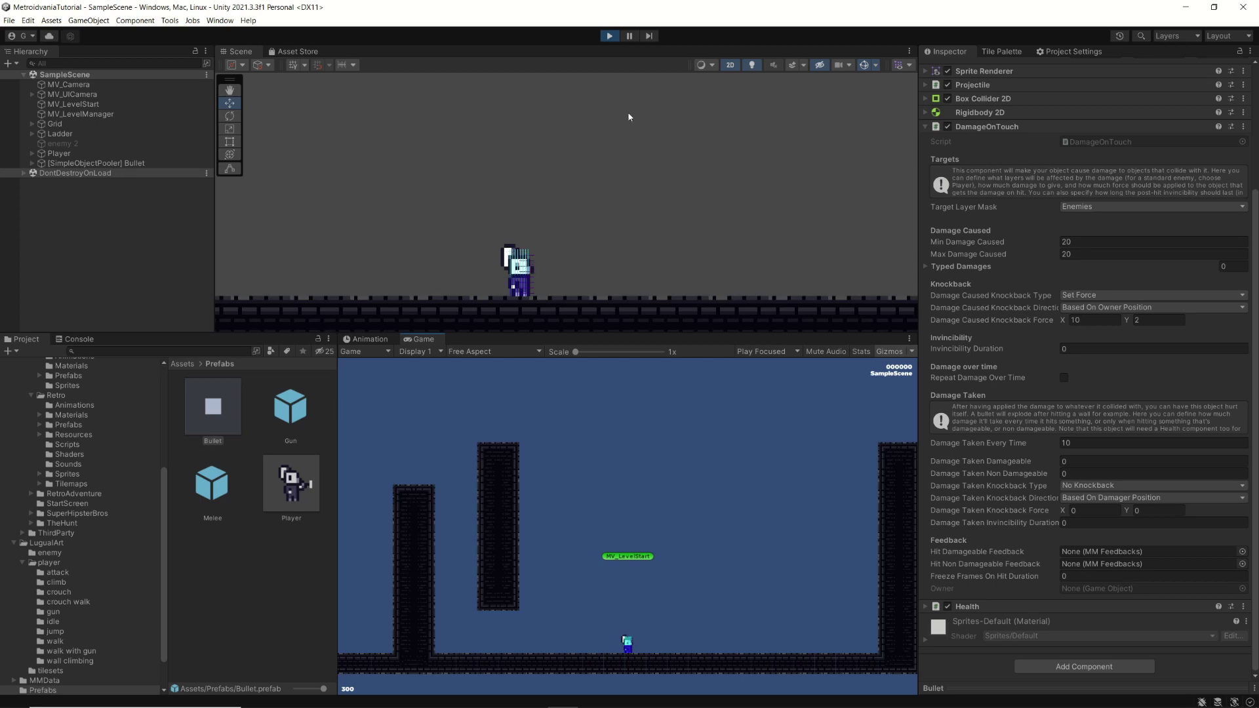
click(610, 37)
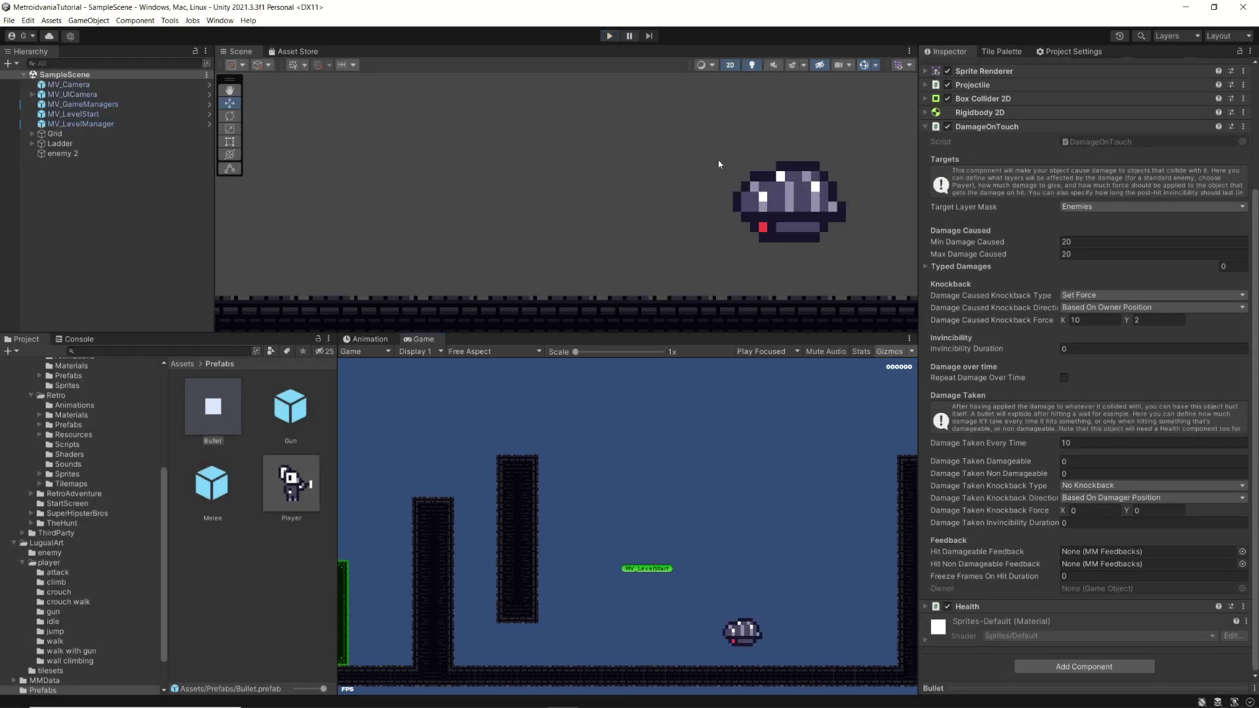